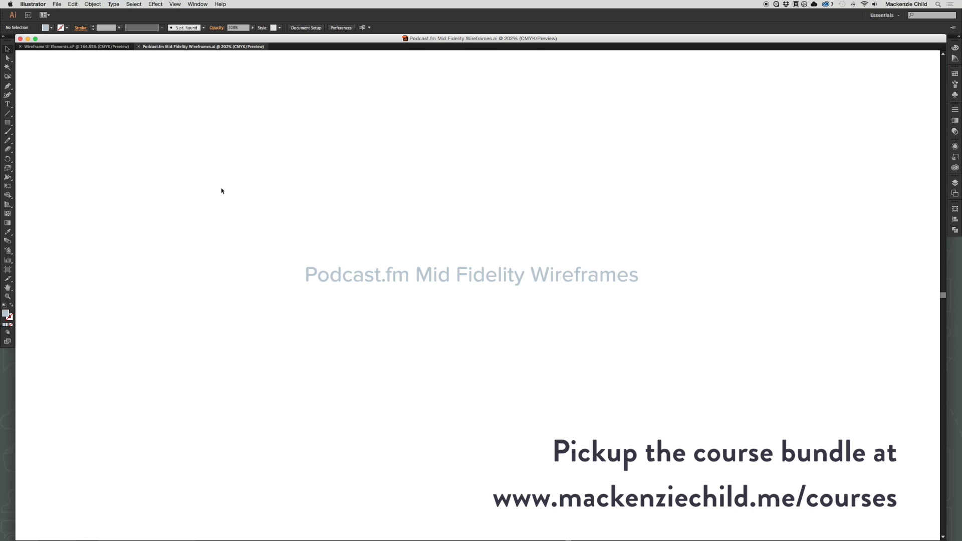
Copy the browser window template from Wireframe UI Elements.ai and paste it into Podcast.fm Mid Fidelity Wireframes.ai.
click(58, 47)
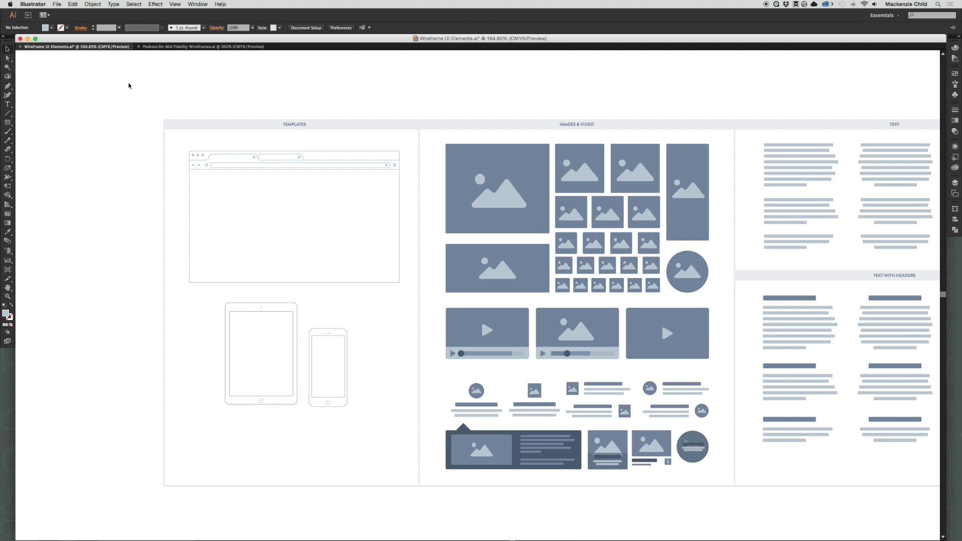
scroll(128, 83, left, 1)
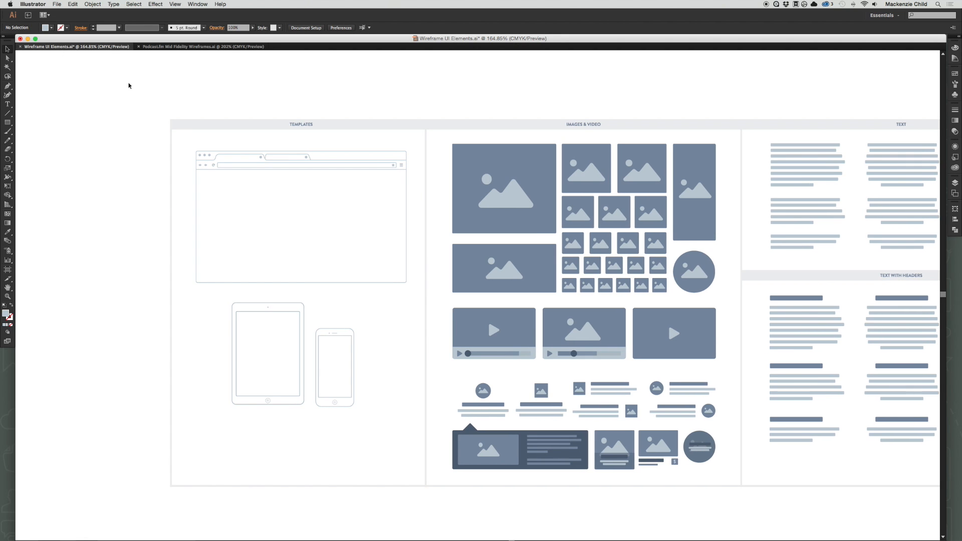
click(280, 153)
key(cmd+c)
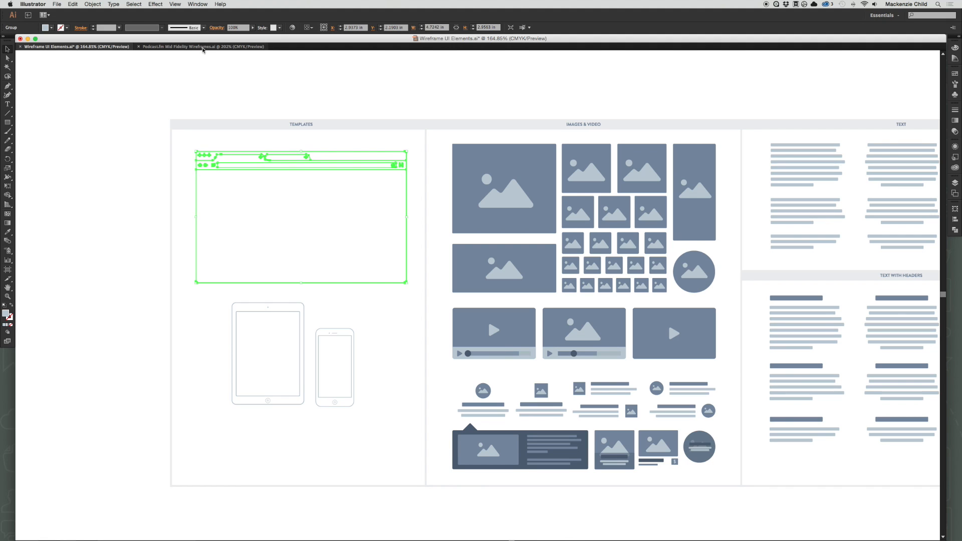
click(203, 47)
key(cmd+v)
Move the pasted browser window into the empty area below and to the left of the document title.
click(486, 248)
scroll(485, 248, down, 5)
scroll(485, 248, left, 4)
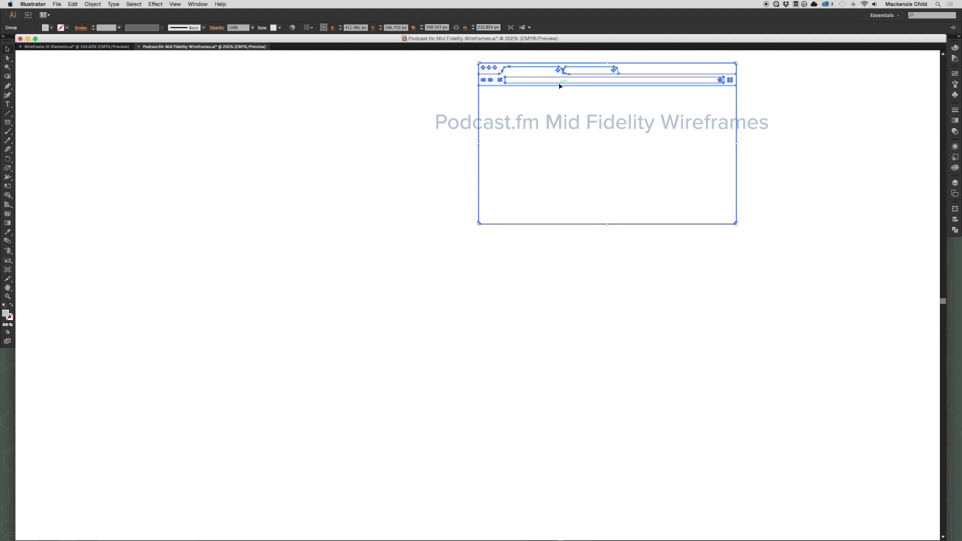
drag(560, 79, 322, 301)
click(599, 324)
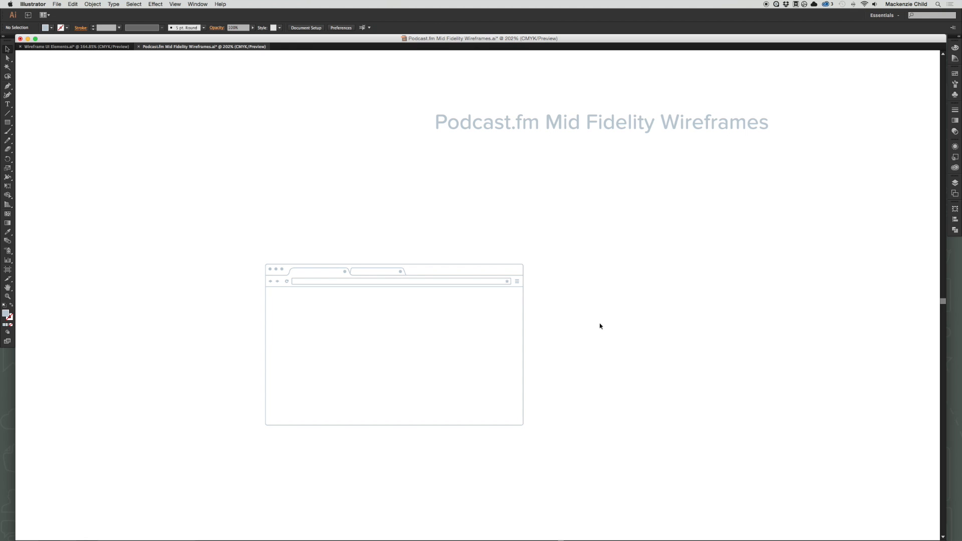
click(633, 326)
Add the text label "Home" above the browser window.
key(t)
click(293, 241)
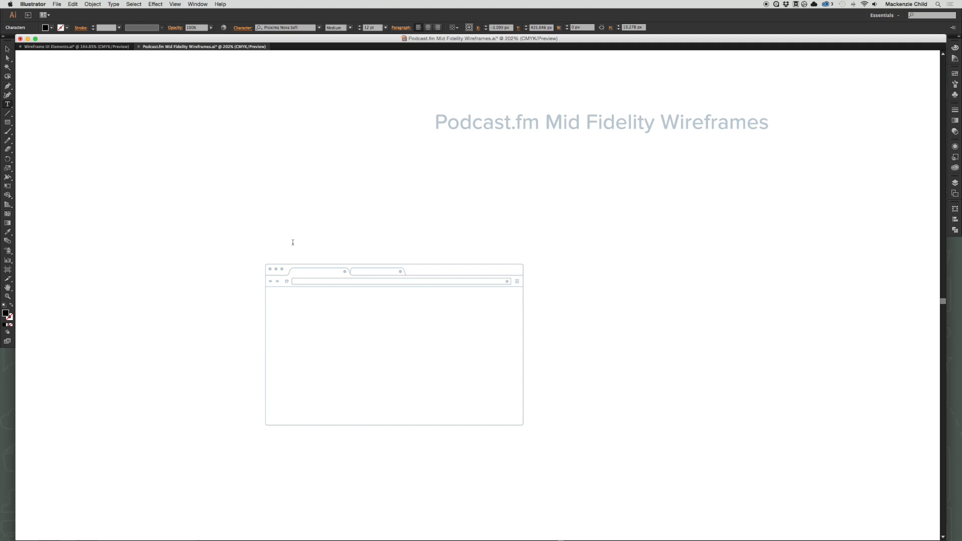
text(Home)
double_click(293, 241)
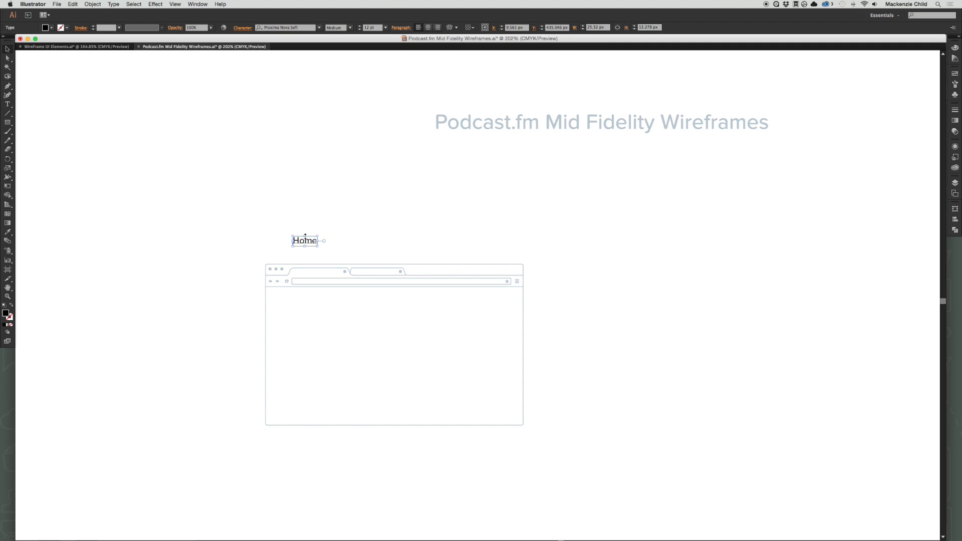
key(Escape)
Sample the title's light blue-grey colour onto the Home label and place the label just above the browser window's upper-left corner.
key(i)
click(439, 126)
key(v)
click(367, 174)
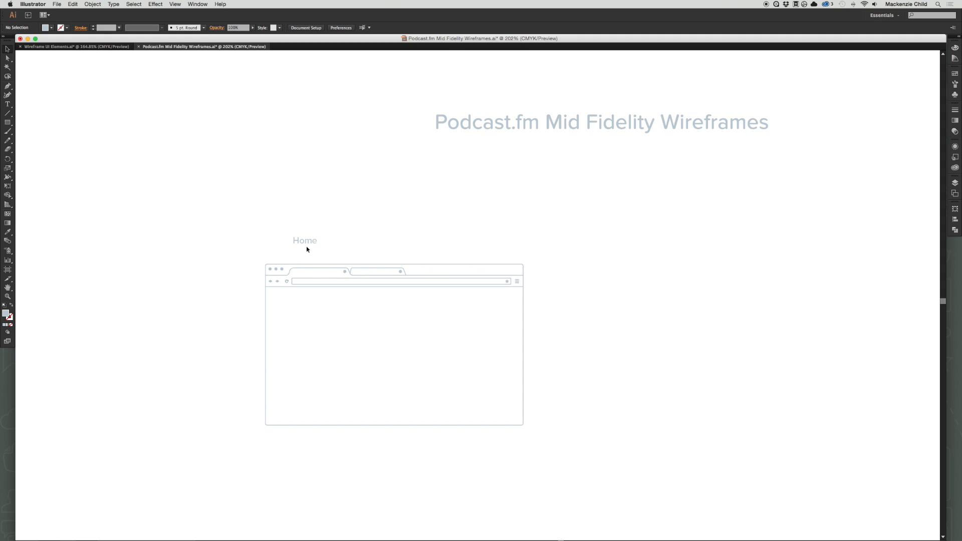
drag(309, 244, 279, 257)
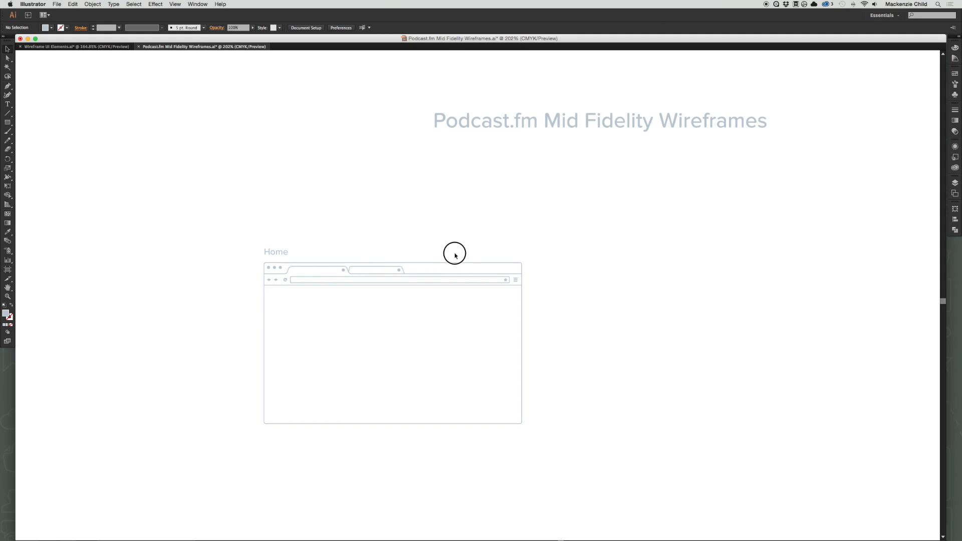
drag(453, 254, 421, 187)
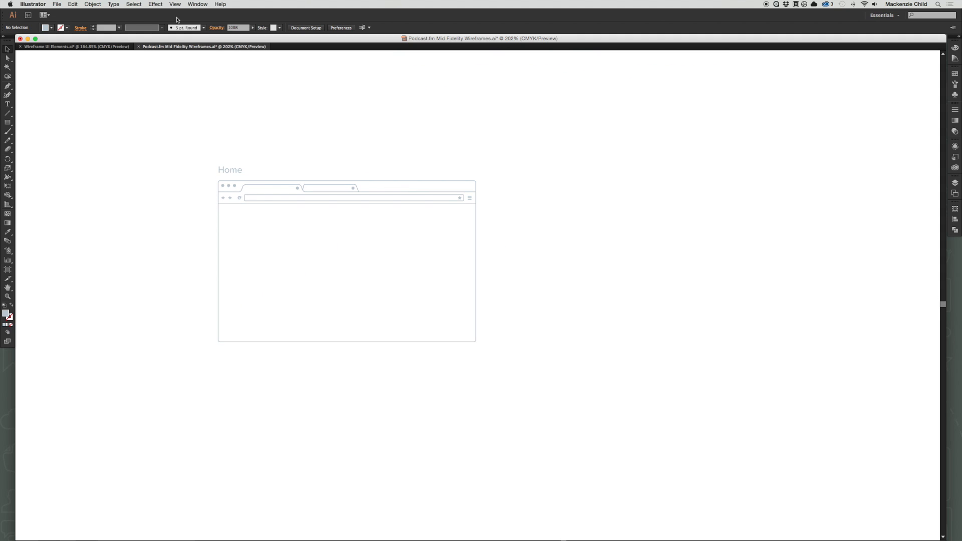
Copy the large image placeholder from the Images & Video section of Wireframe UI Elements.ai.
click(89, 46)
click(457, 105)
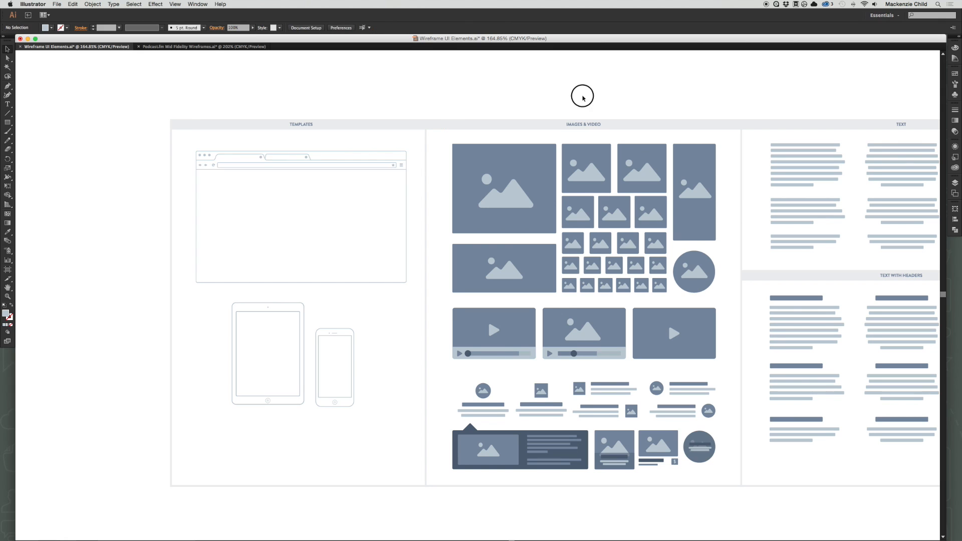
drag(580, 92, 427, 134)
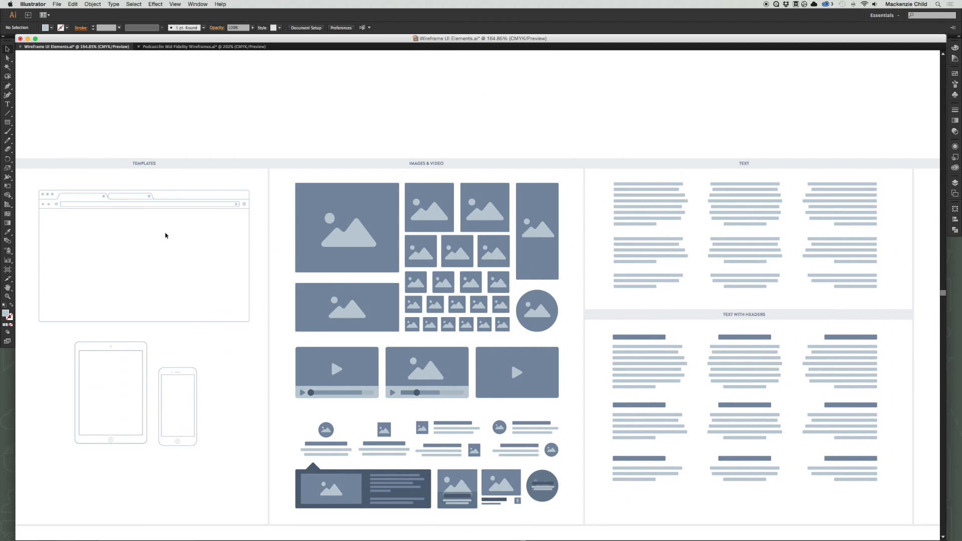
drag(157, 241, 381, 215)
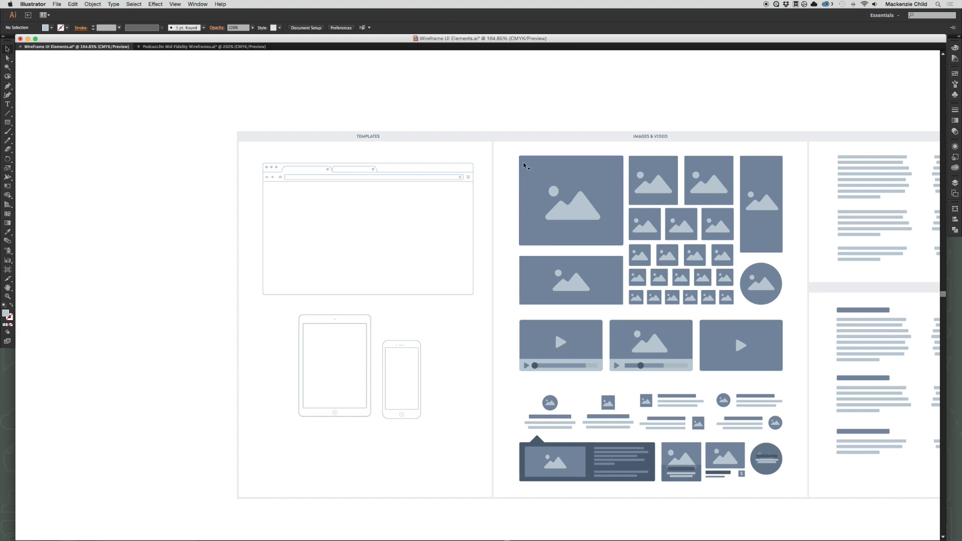
click(555, 178)
scroll(652, 141, right, 3)
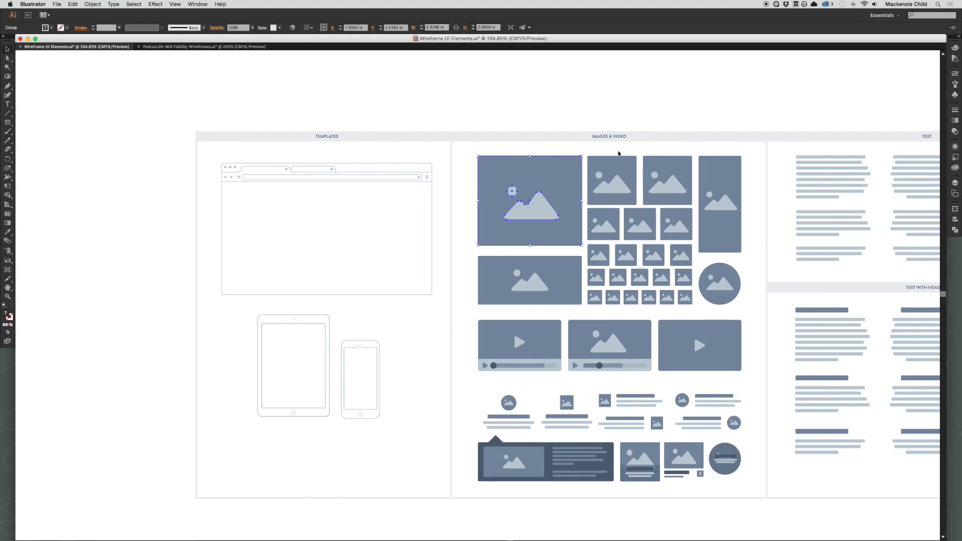
key(super+c)
Paste the image placeholder into Podcast.fm Mid Fidelity Wireframes.ai and place it to the right of the browser window.
click(200, 46)
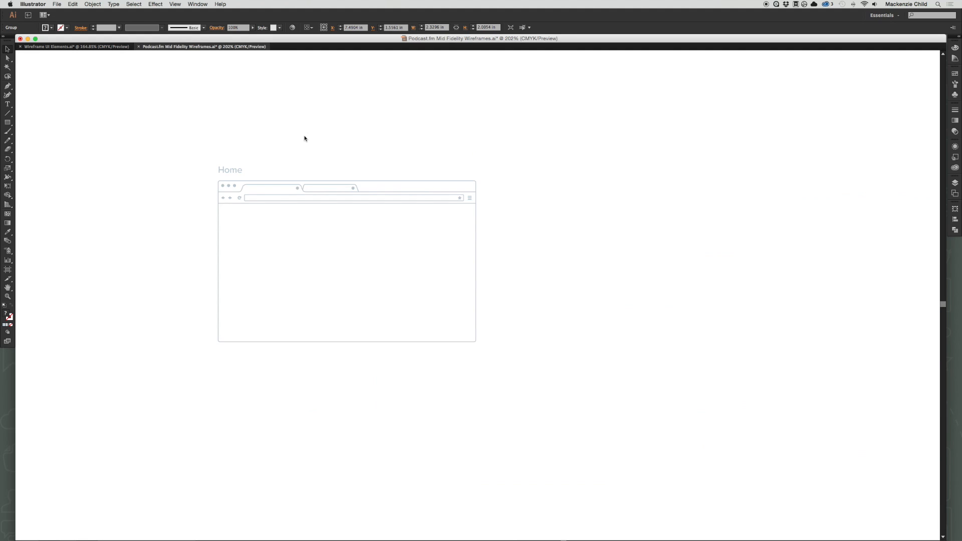
key(super+v)
click(595, 243)
drag(507, 322, 603, 293)
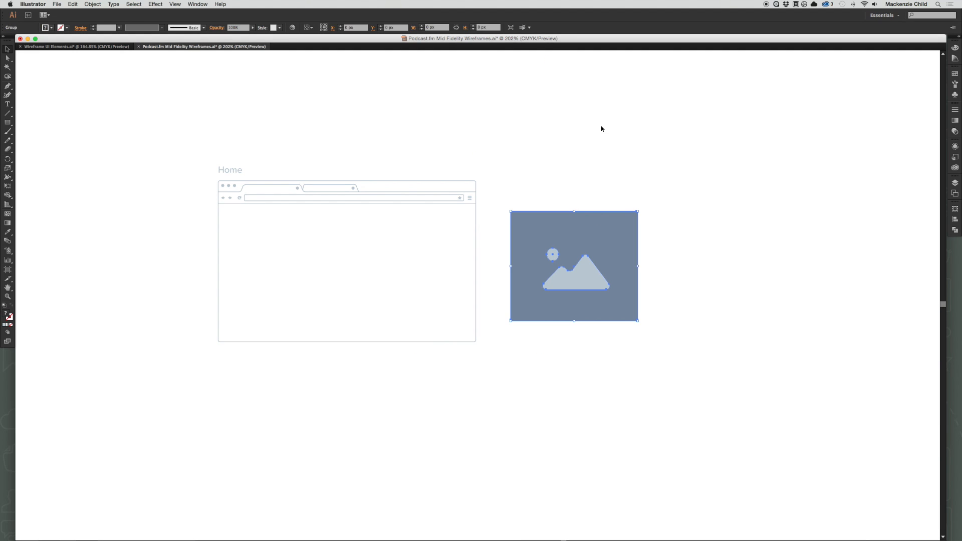
click(602, 129)
Delete the placeholder's dark background rectangle, keeping only the mountain and sun shapes.
key(a)
click(605, 243)
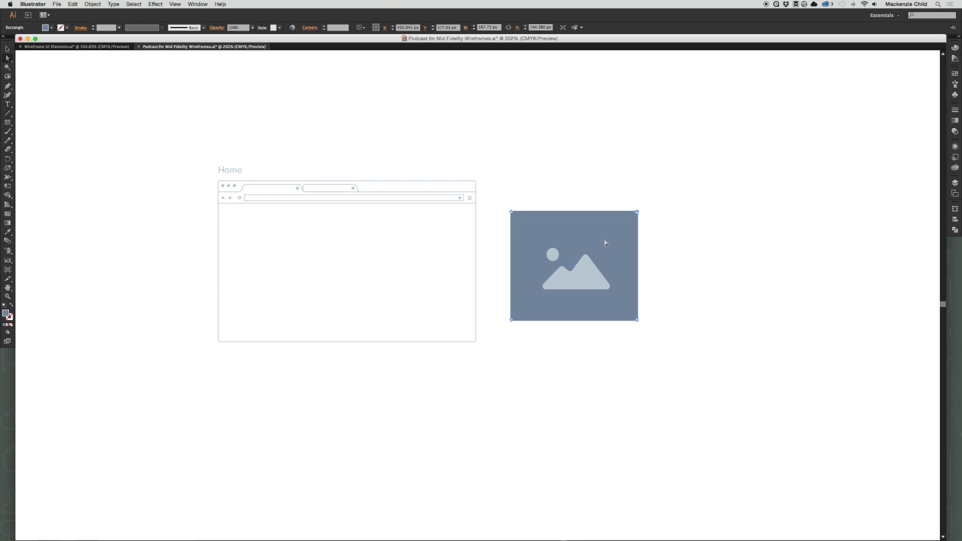
click(616, 195)
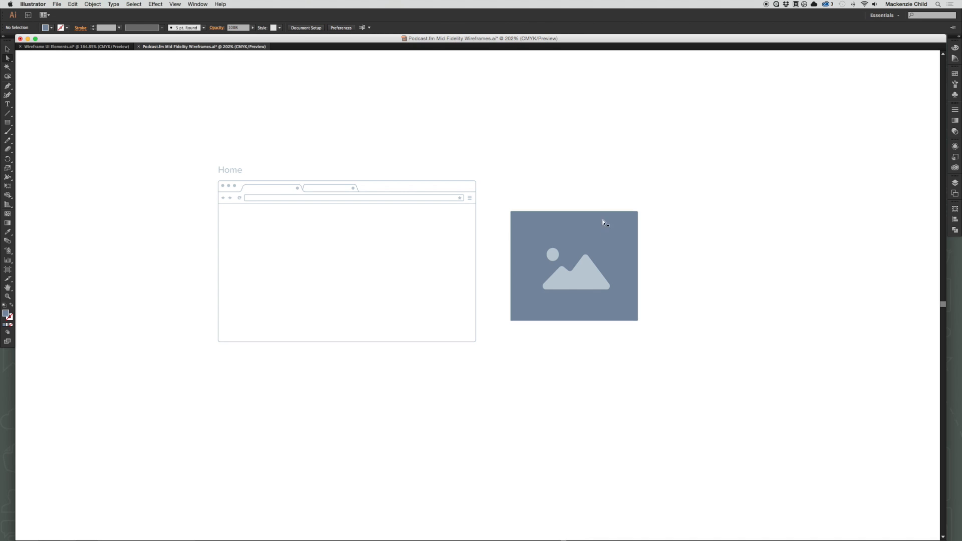
click(608, 237)
key(Delete)
key(v)
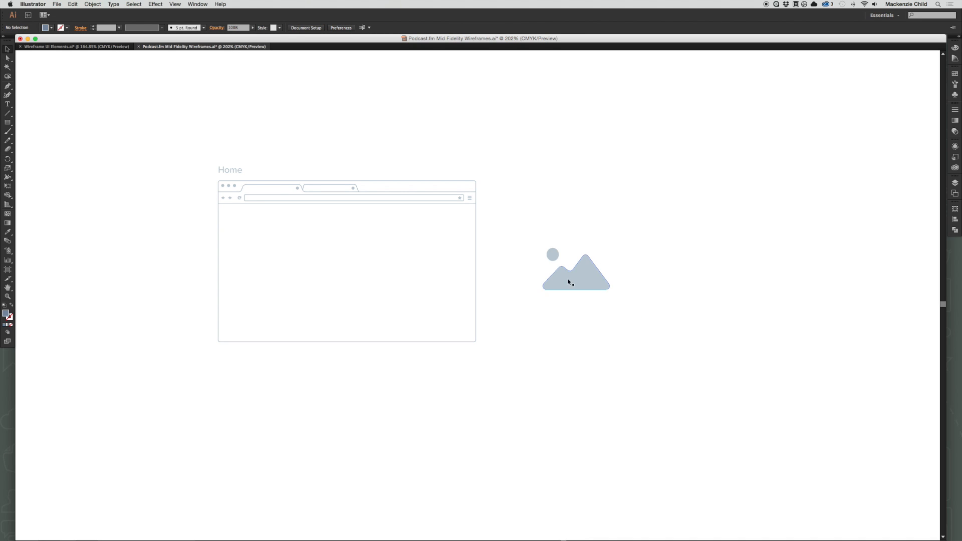
Move the mountain and sun icon into the browser window, enlarge it to about 236 by 146 px and centre it.
drag(560, 249, 434, 344)
click(552, 301)
drag(537, 306, 593, 309)
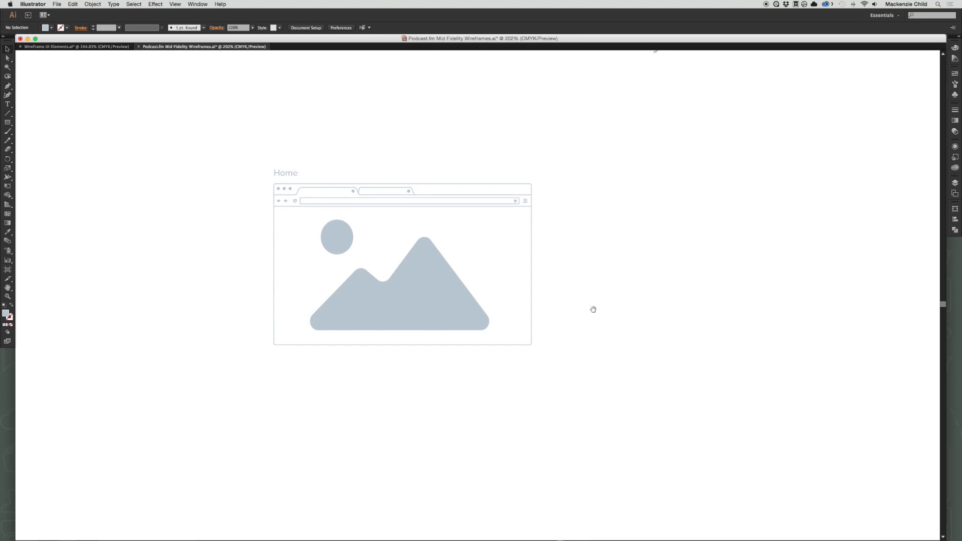
drag(440, 308, 445, 310)
click(599, 317)
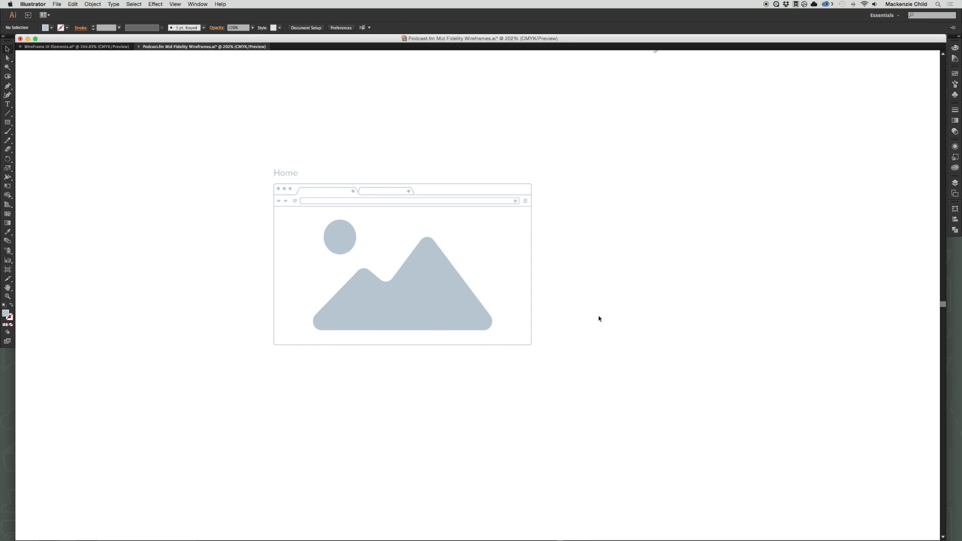
Try a lighter blue-grey fill, #D6E2EA, on the mountain and sun icon.
click(446, 305)
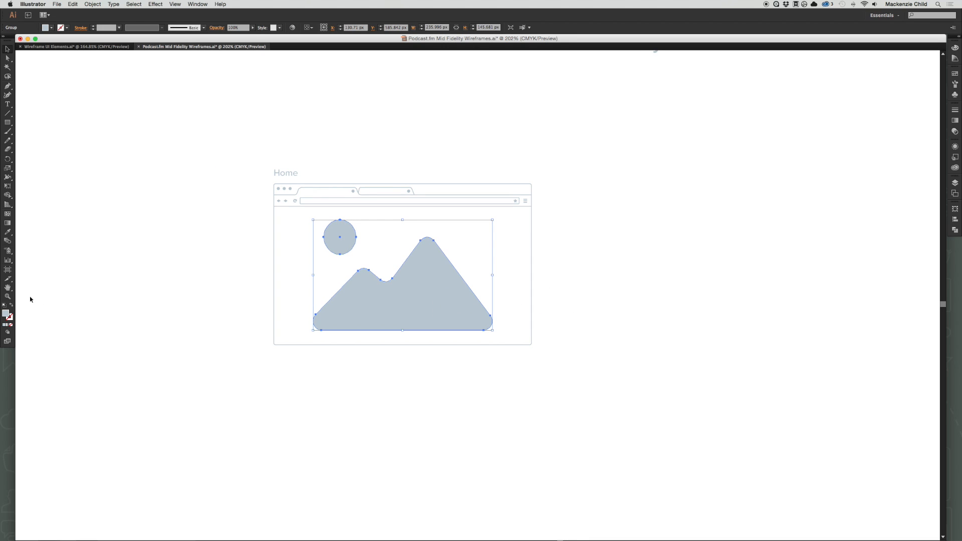
double_click(5, 314)
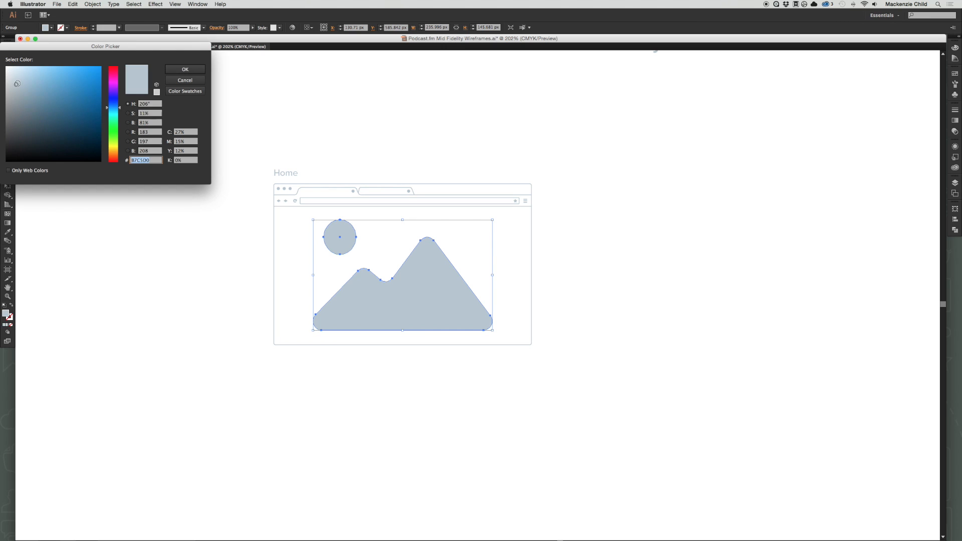
click(15, 75)
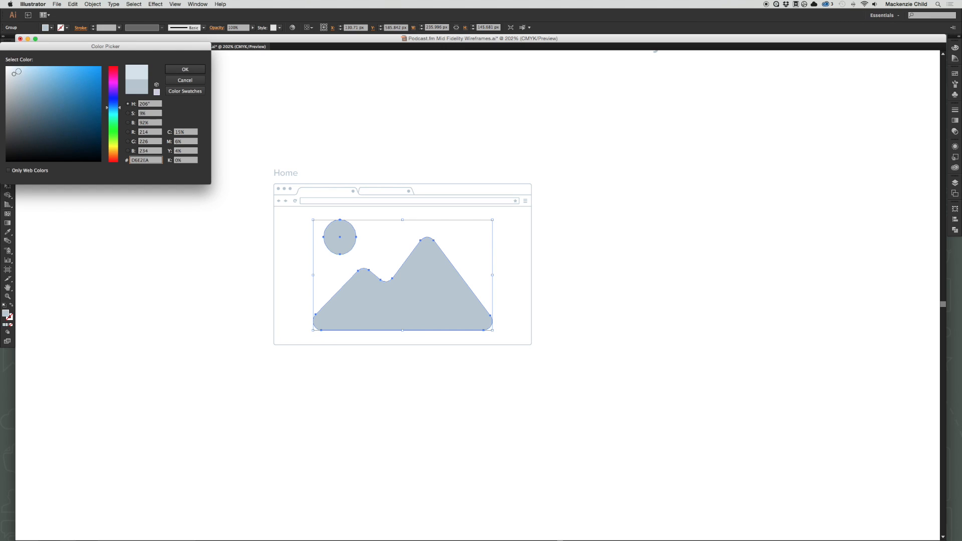
click(185, 69)
click(494, 120)
Set the mountain and sun icon's fill to the very pale blue-grey #E9EEF2.
click(378, 301)
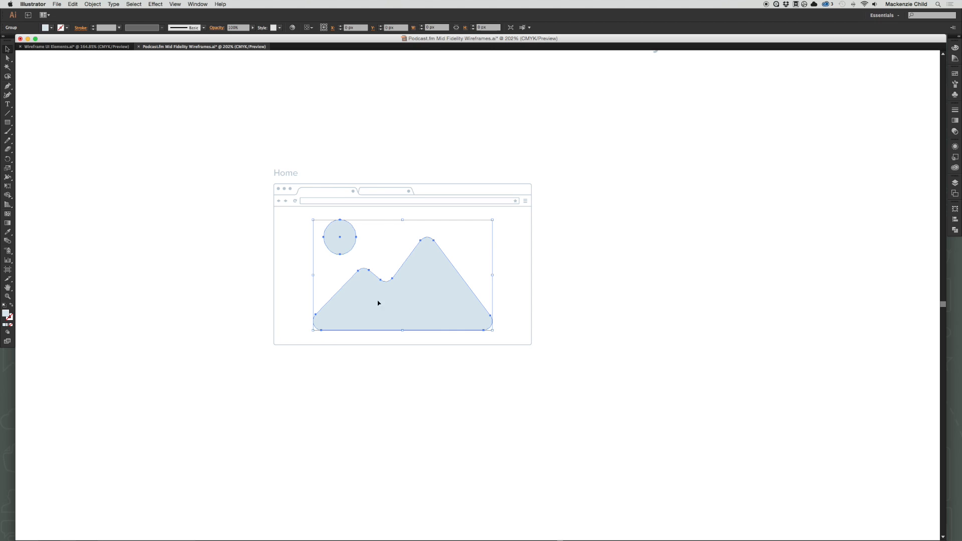
double_click(6, 314)
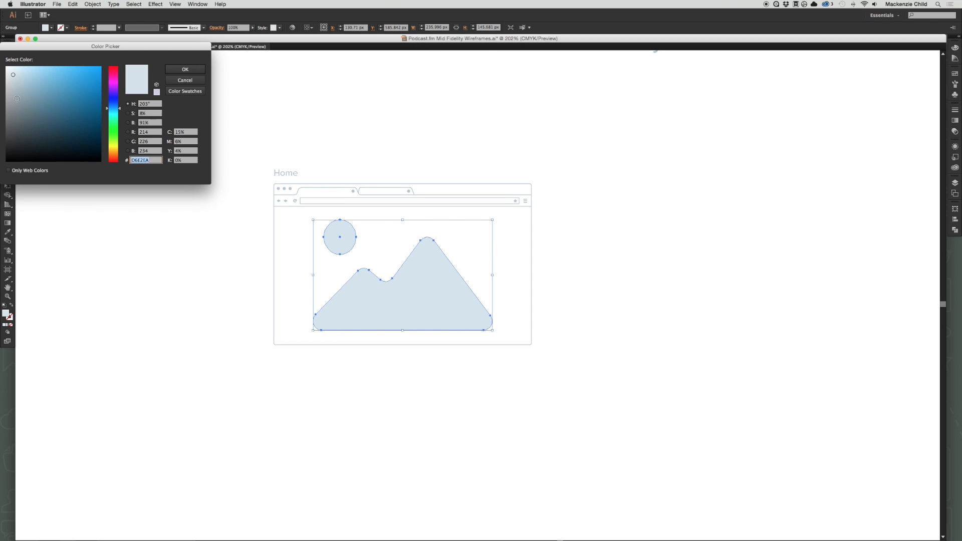
click(10, 70)
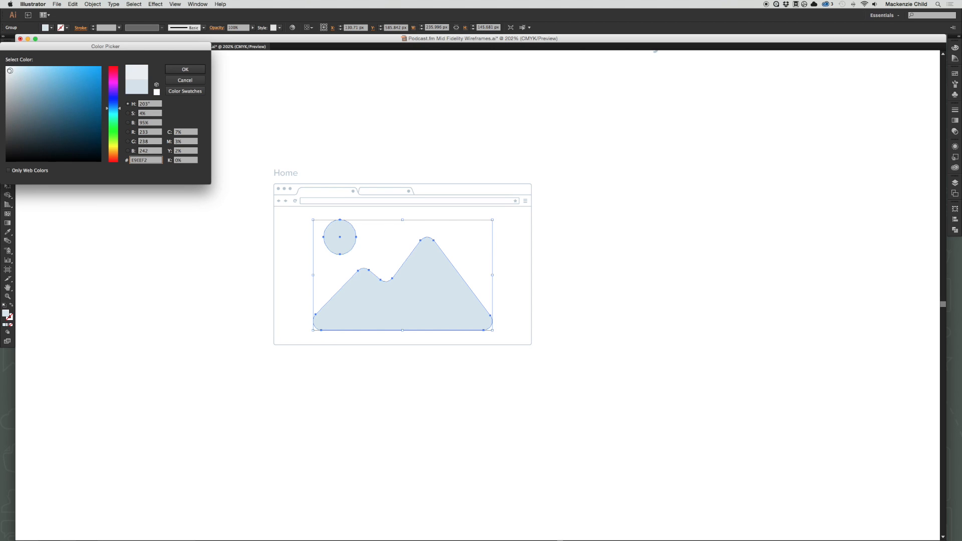
key(Return)
click(338, 177)
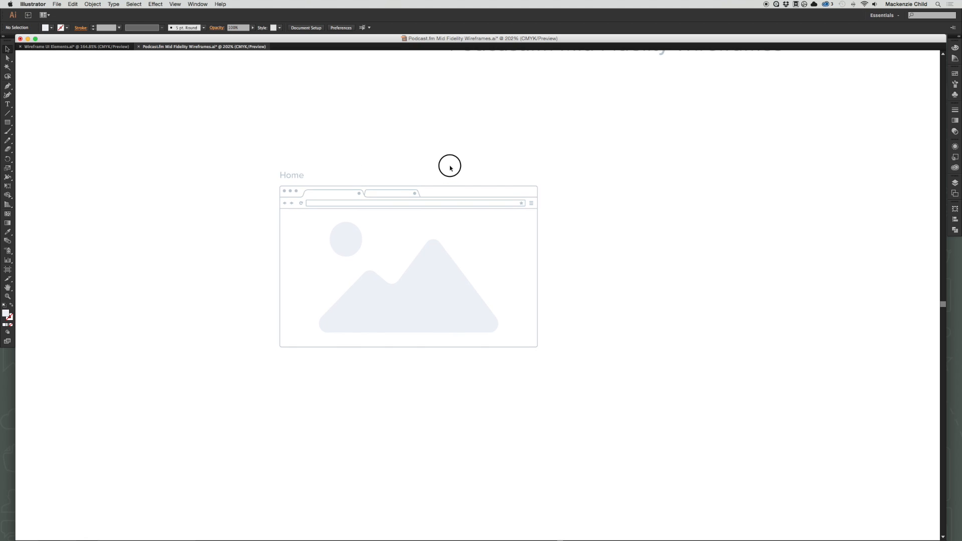
Copy the second navigation row, with a rectangular logo block and four links, from Wireframe UI Elements.ai into the Podcast.fm wireframe document.
key(ctrl+Tab)
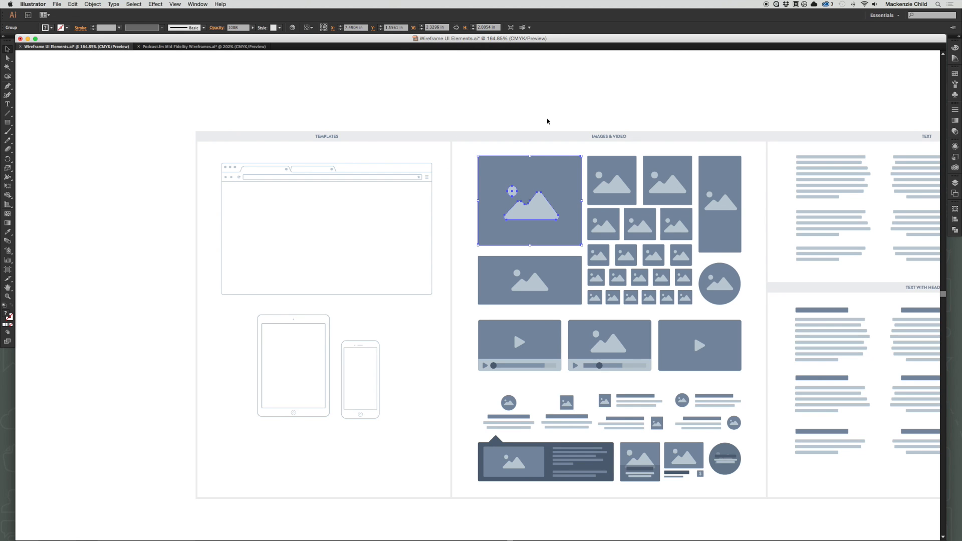
scroll(546, 121, right, 15)
scroll(547, 121, right, 12)
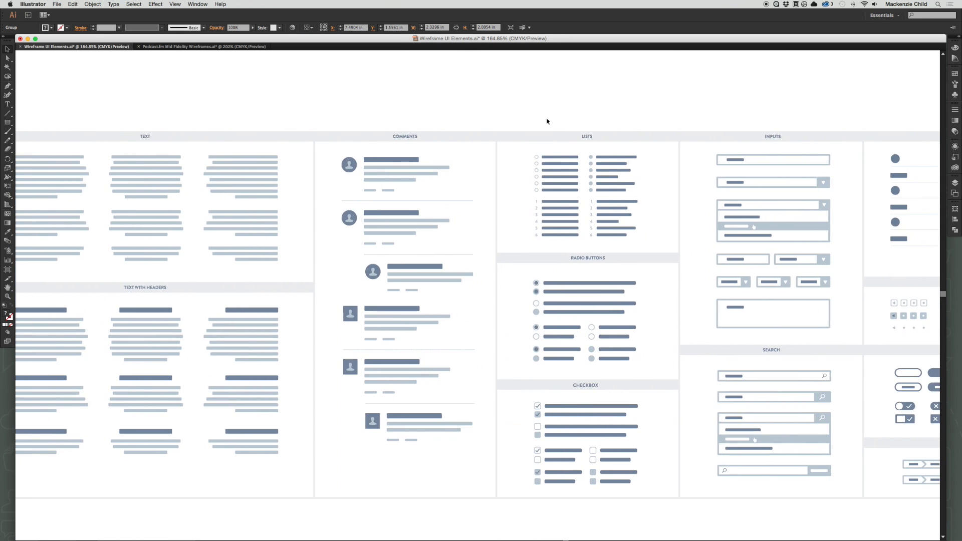
scroll(547, 122, right, 3)
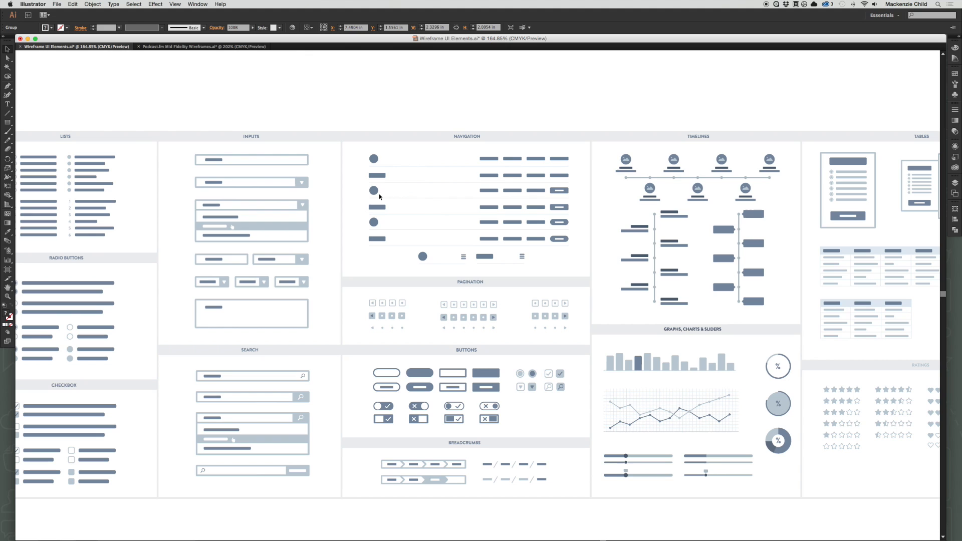
click(377, 175)
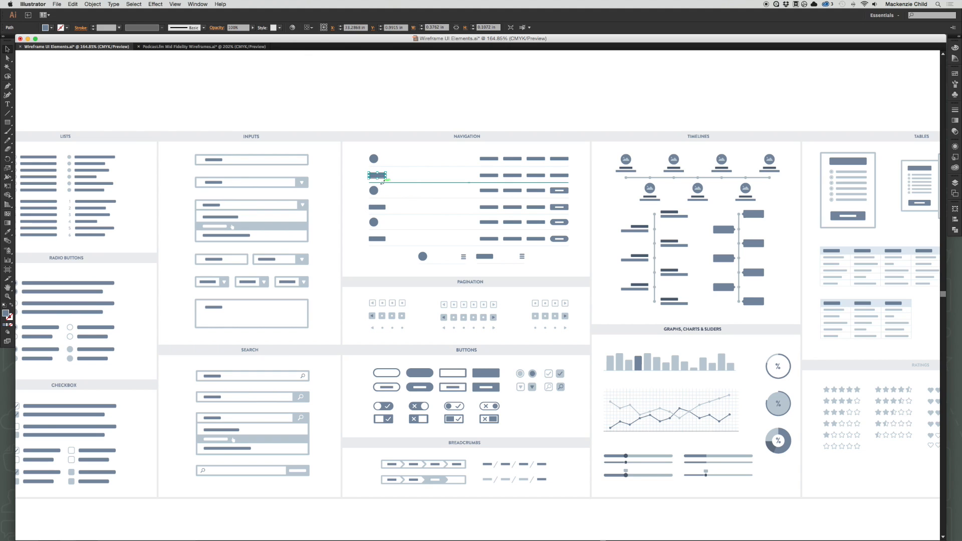
drag(358, 168, 581, 180)
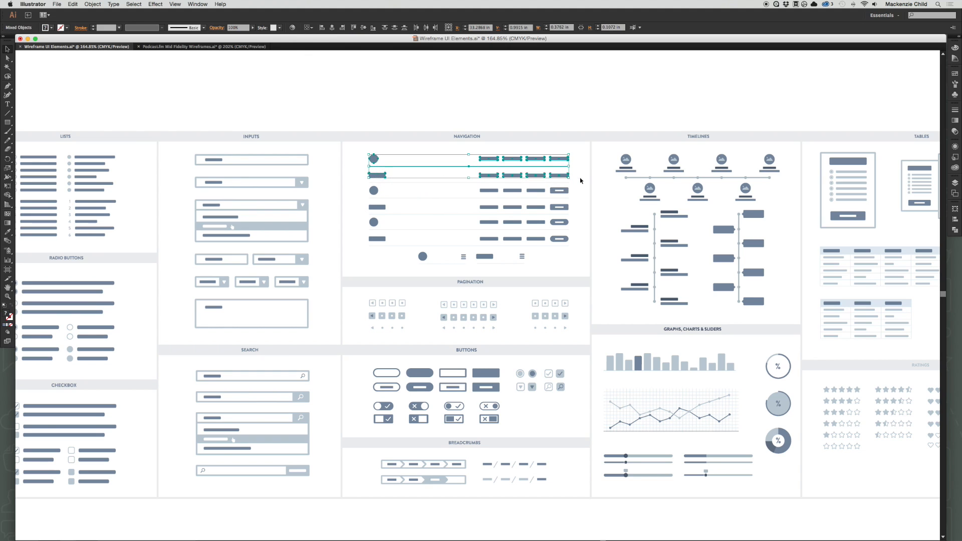
click(578, 181)
click(376, 176)
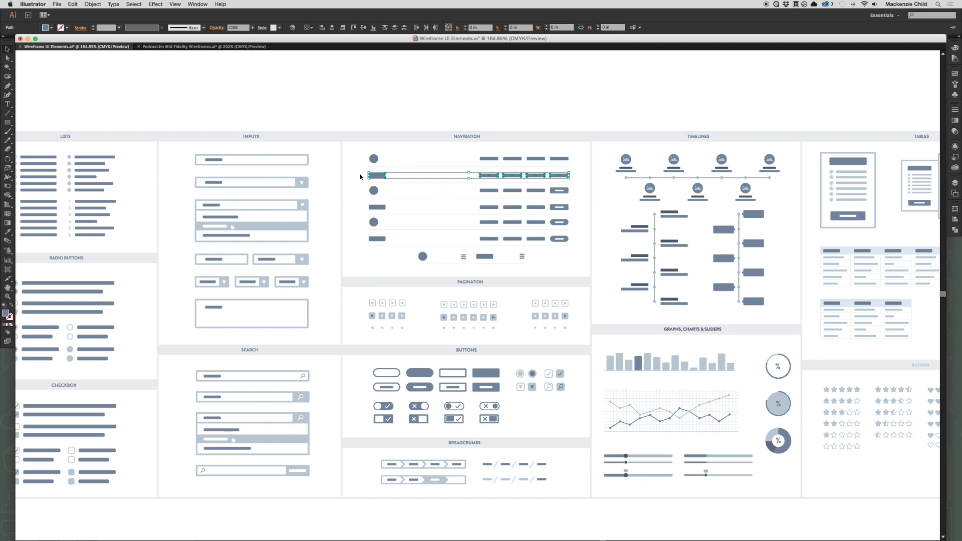
click(172, 47)
key(ctrl+v)
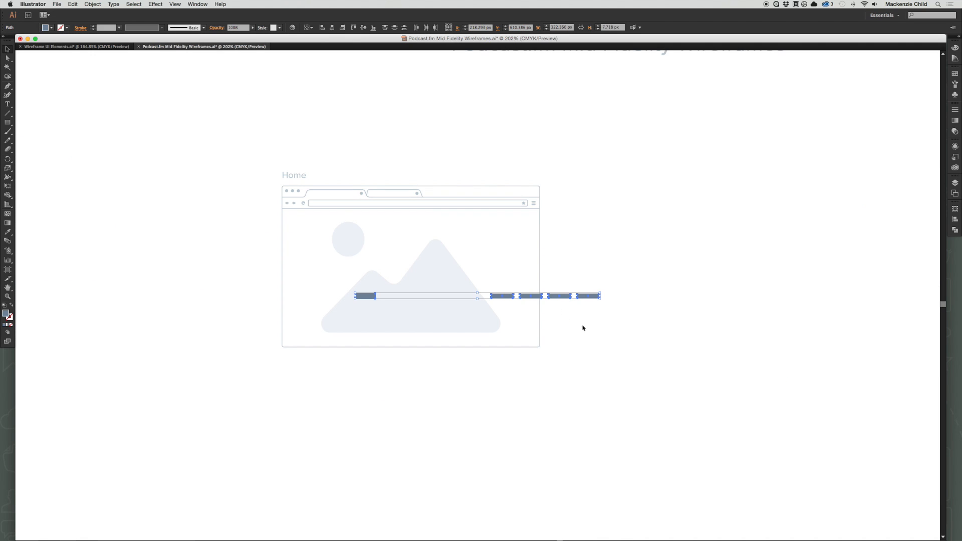
Group the navigation row and place it across the Home page just below the browser window's address bar.
key(ctrl+g)
drag(527, 295, 460, 222)
click(584, 249)
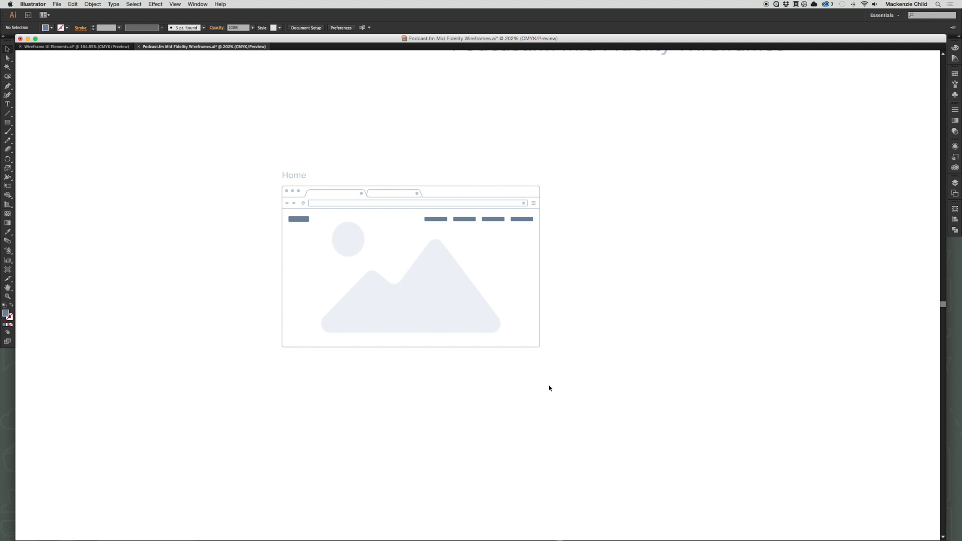
Copy the shortest centred text block with header from Wireframe UI Elements.ai and place it at the centre of the Home page's hero area.
click(80, 46)
scroll(341, 166, left, 3)
scroll(343, 167, left, 4)
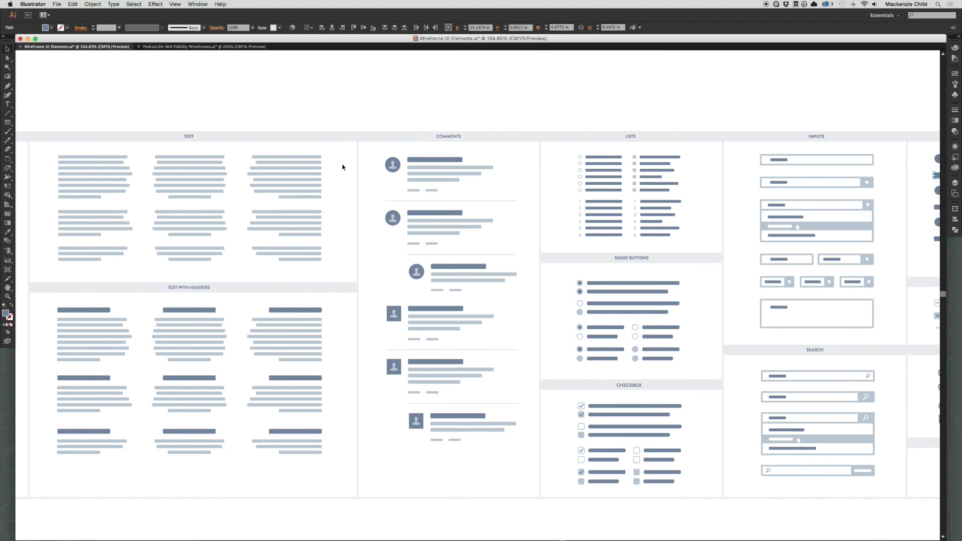
drag(213, 456, 515, 412)
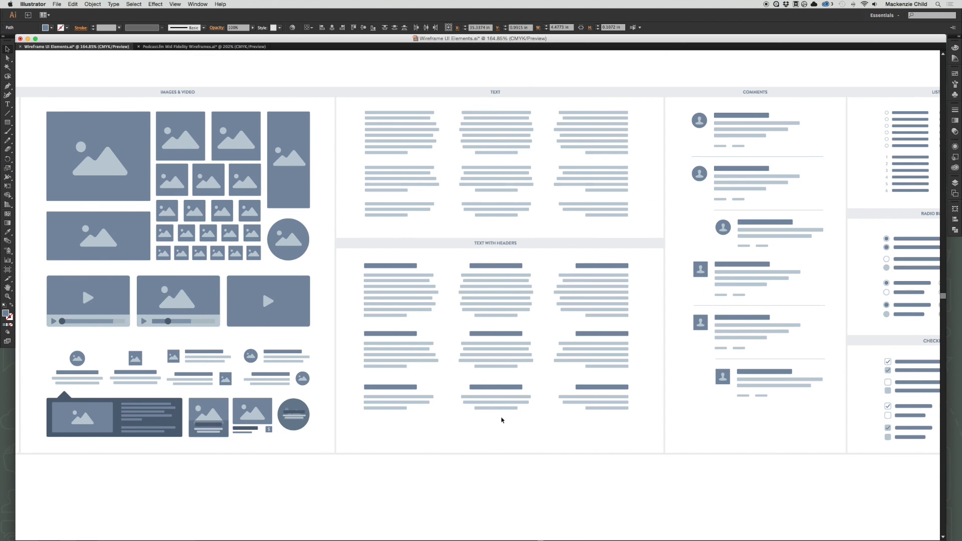
click(501, 390)
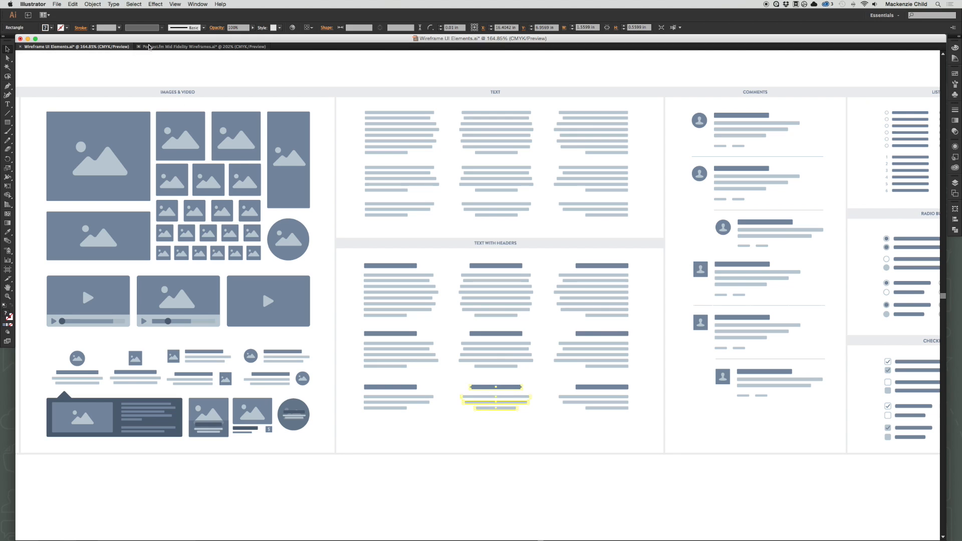
click(200, 47)
key(cmd+v)
drag(485, 287, 414, 262)
click(514, 333)
Delete the three light text lines under the header bar in the hero area.
key(z)
drag(294, 223, 564, 341)
key(a)
click(448, 318)
shift+click(449, 286)
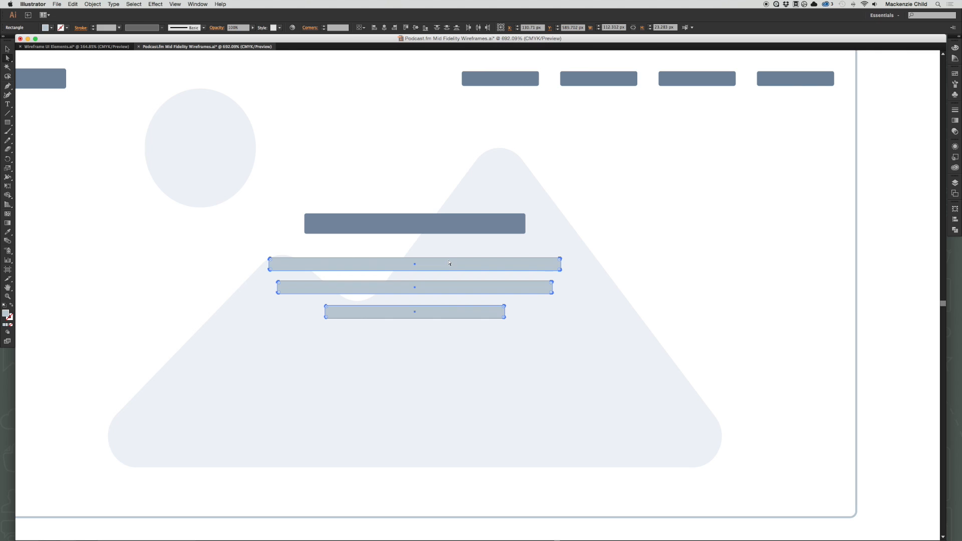
key(Delete)
Widen the hero header bar symmetrically about its centre to about 133 px.
click(349, 224)
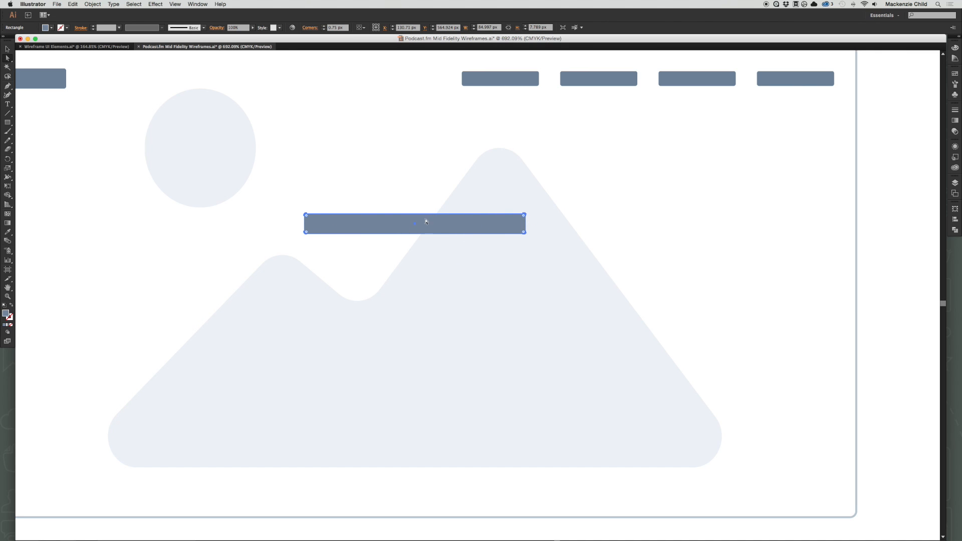
key(e)
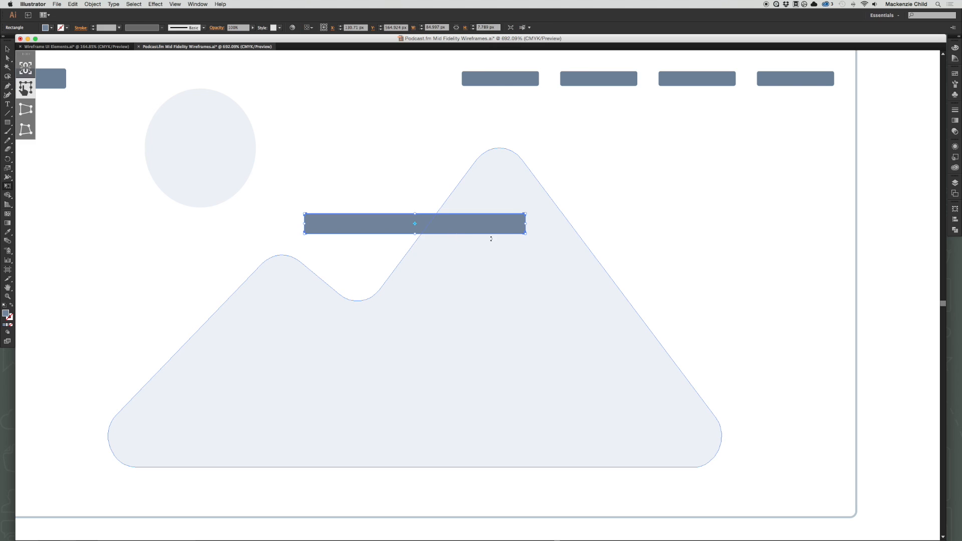
drag(525, 224, 589, 224)
key(v)
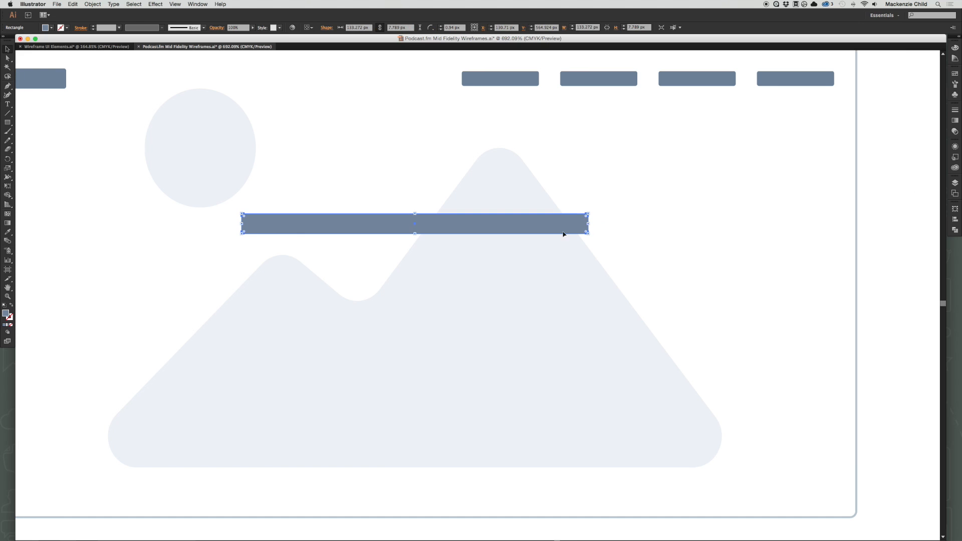
click(658, 223)
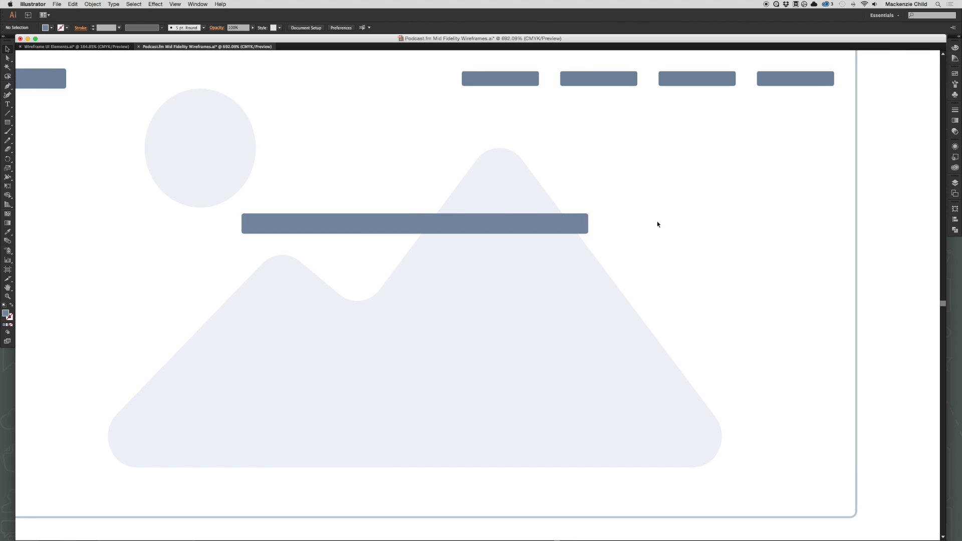
Duplicate the hero header bar directly below and narrow the copy symmetrically to about three quarters of the width.
click(391, 228)
drag(397, 222, 512, 273)
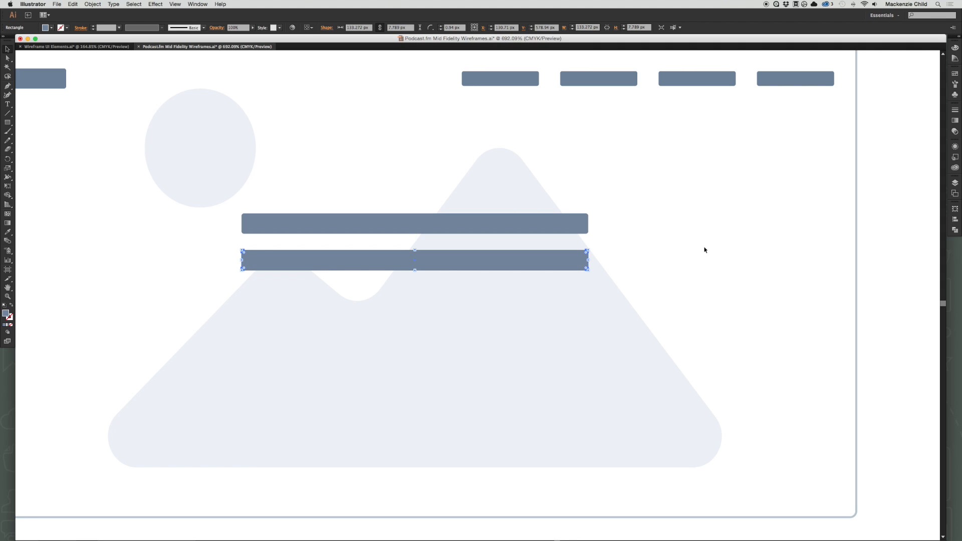
drag(588, 260, 543, 260)
click(726, 269)
Copy the outlined and filled pill buttons with label bars from Wireframe UI Elements.ai into the Podcast.fm wireframe document.
key(super+minus)
key(super+minus)
key(super+minus)
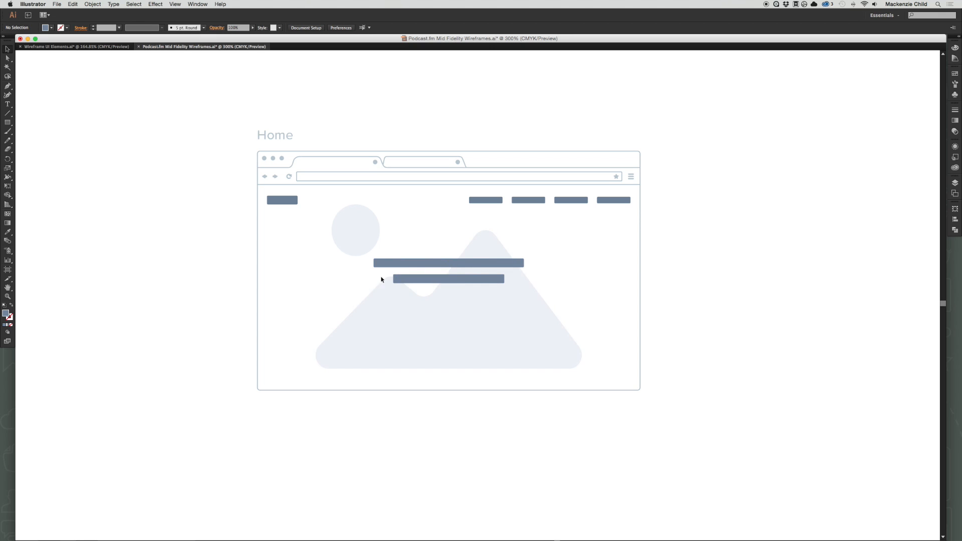
click(99, 46)
scroll(696, 268, right, 4)
scroll(696, 266, right, 14)
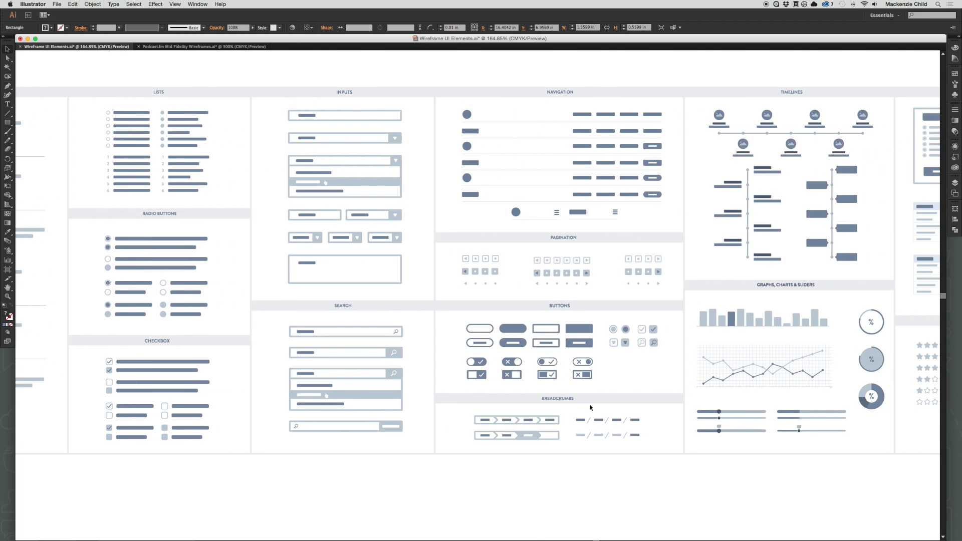
key(z)
drag(419, 312, 640, 403)
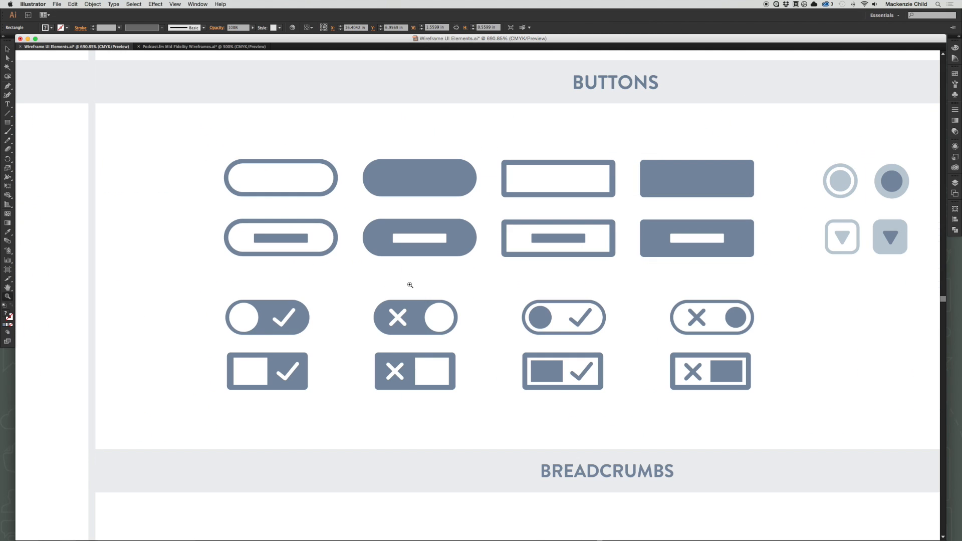
key(v)
drag(194, 215, 479, 275)
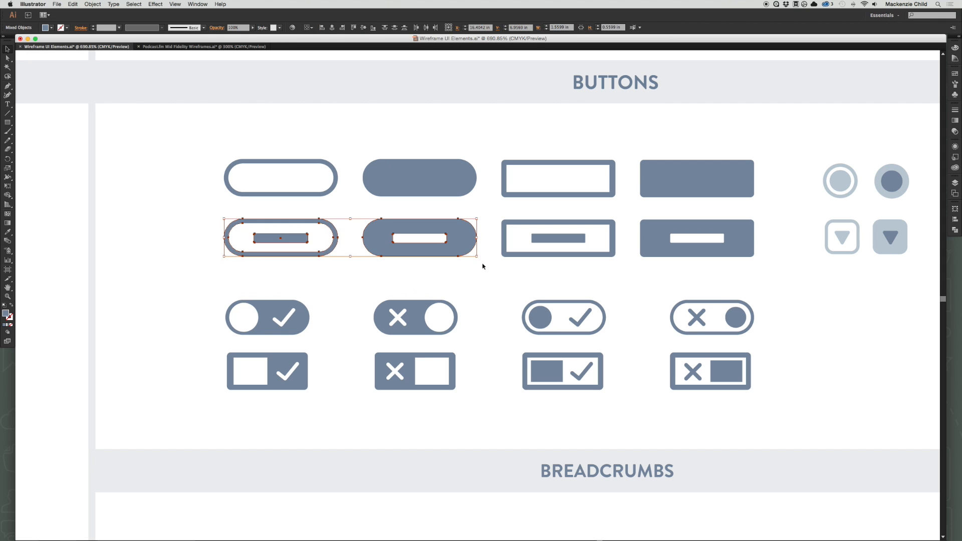
key(super+c)
click(204, 46)
key(super+v)
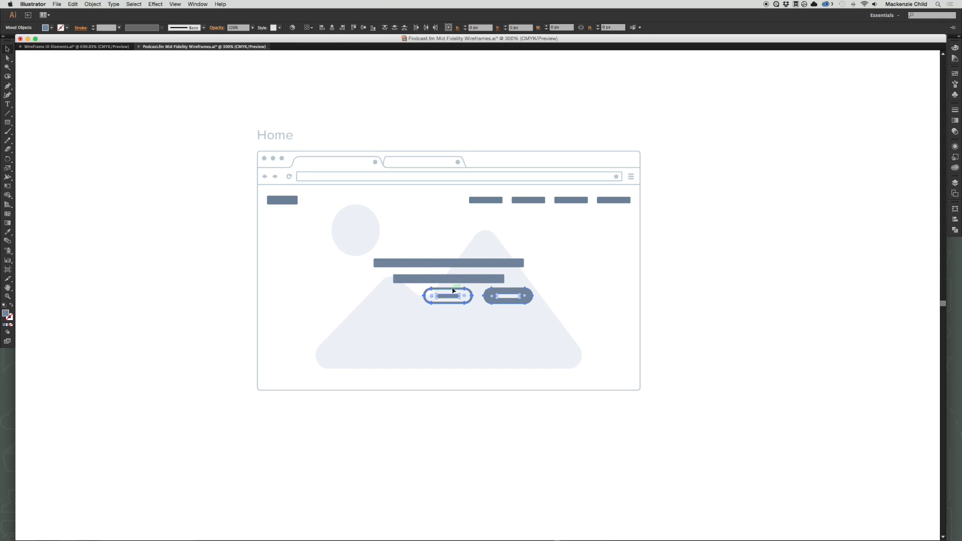
Place the two pill buttons centred below the headline bars, with the filled one to the left of the outlined one.
drag(491, 302, 462, 319)
key(e)
drag(524, 311, 408, 314)
key(v)
click(681, 231)
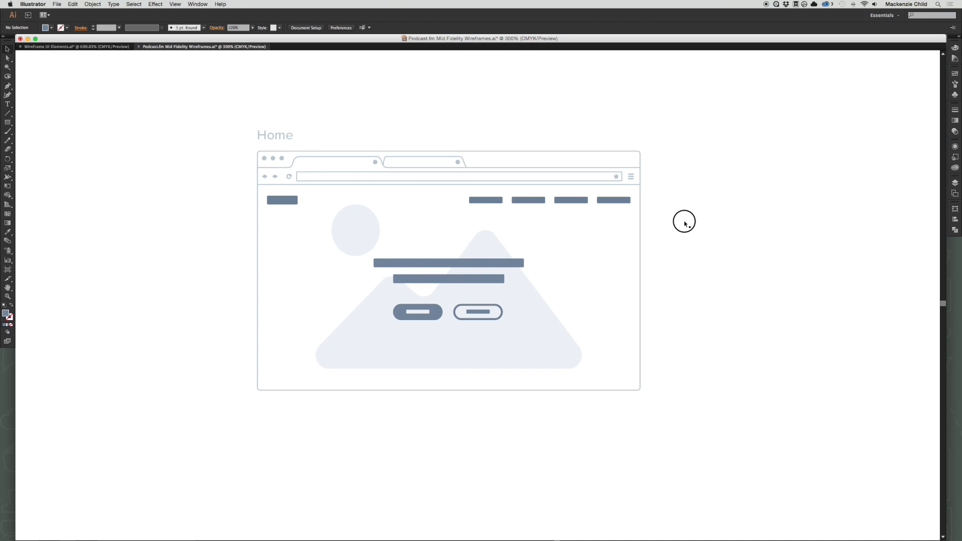
Duplicate the empty browser window and its Home label to the right of the Home page.
drag(685, 223, 657, 239)
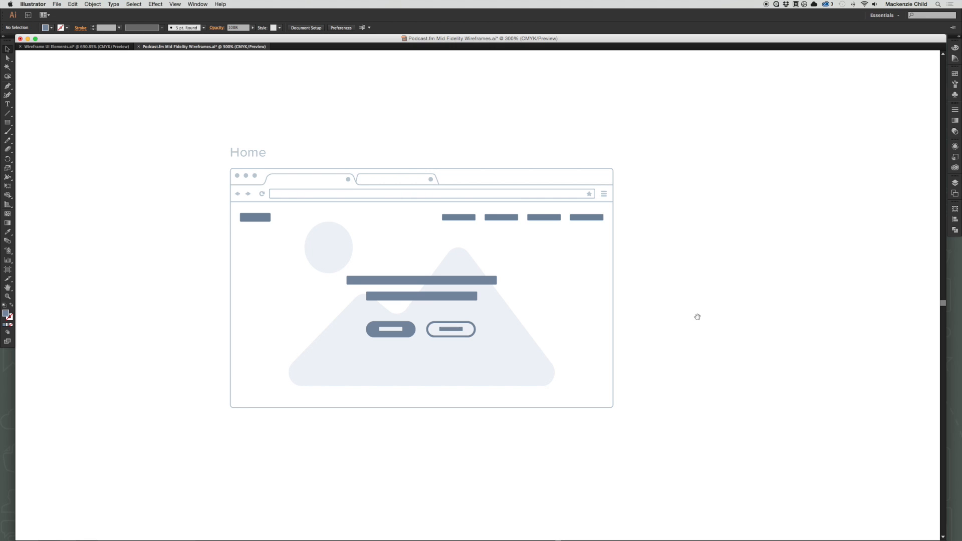
drag(697, 318, 562, 325)
drag(62, 119, 486, 196)
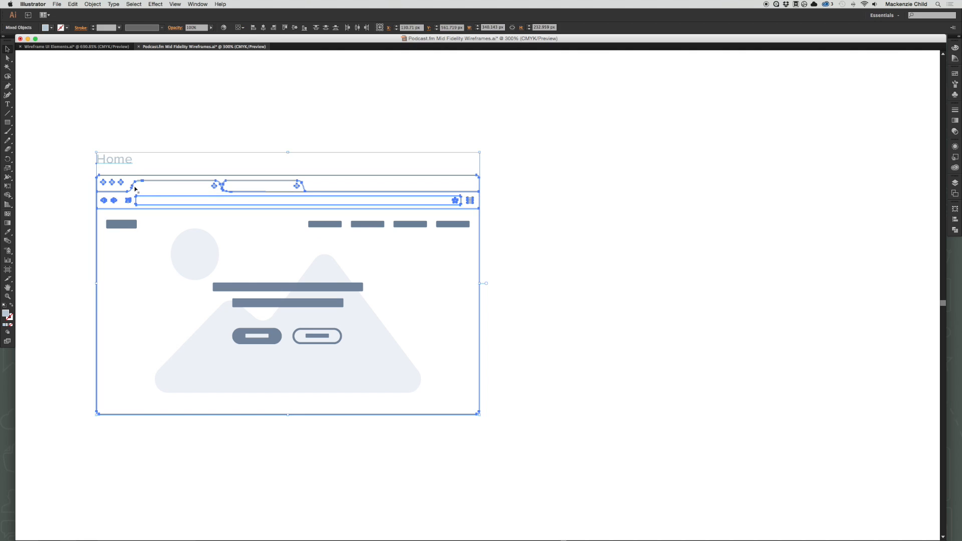
click(170, 192)
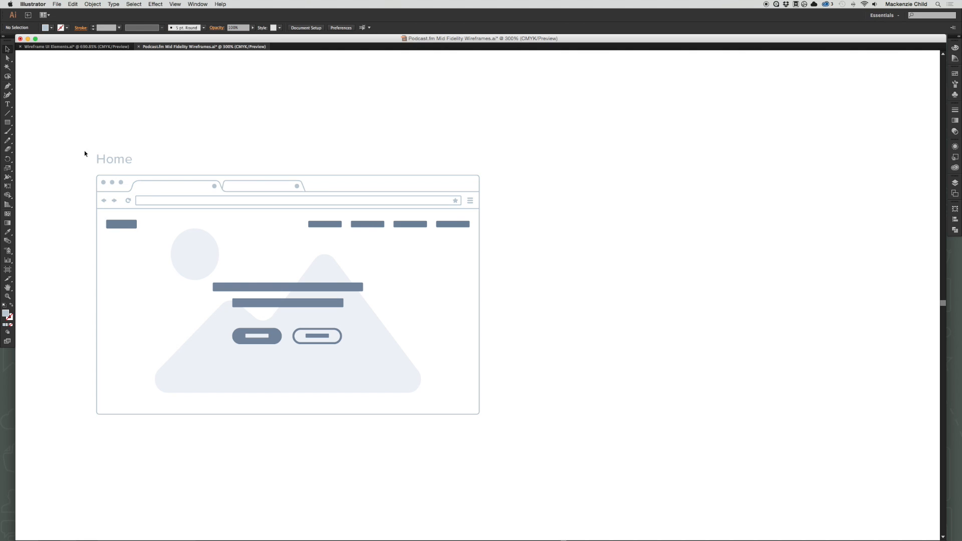
drag(85, 151, 572, 189)
drag(621, 155, 403, 175)
Change the label above the duplicated browser window to "Sign In".
key(t)
double_click(327, 185)
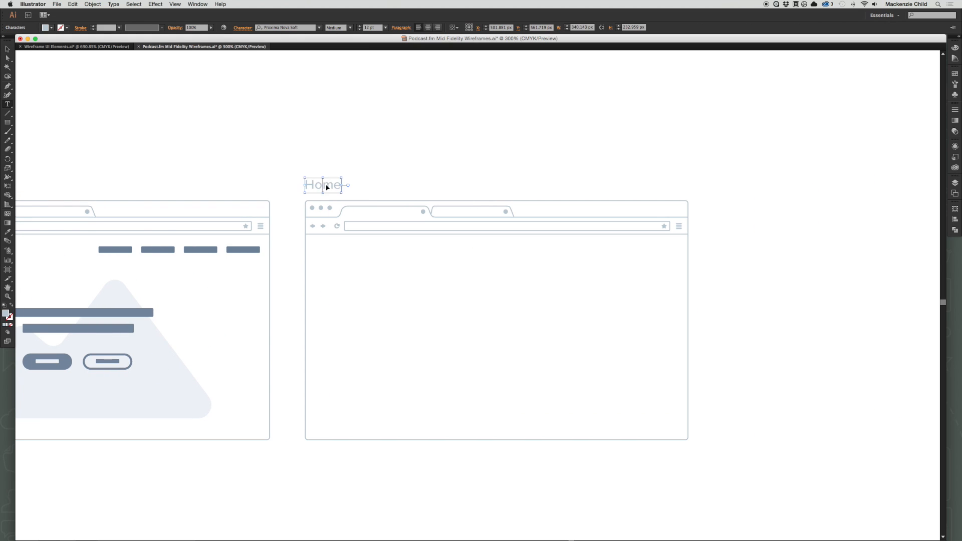
text(Sign In)
key(Escape)
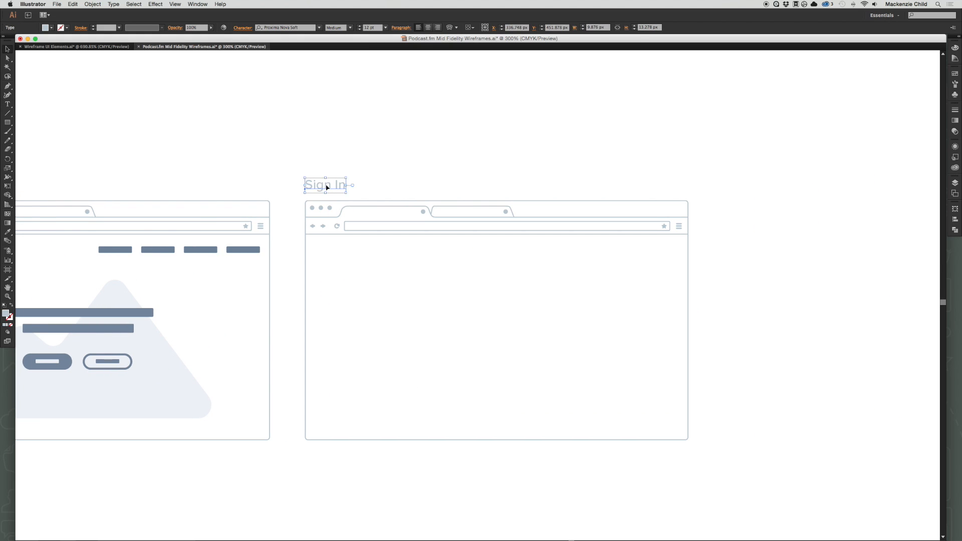
click(695, 380)
Duplicate the Home page's navigation row into the same position in the Sign In browser window.
scroll(695, 380, down, 2)
scroll(566, 298, left, 5)
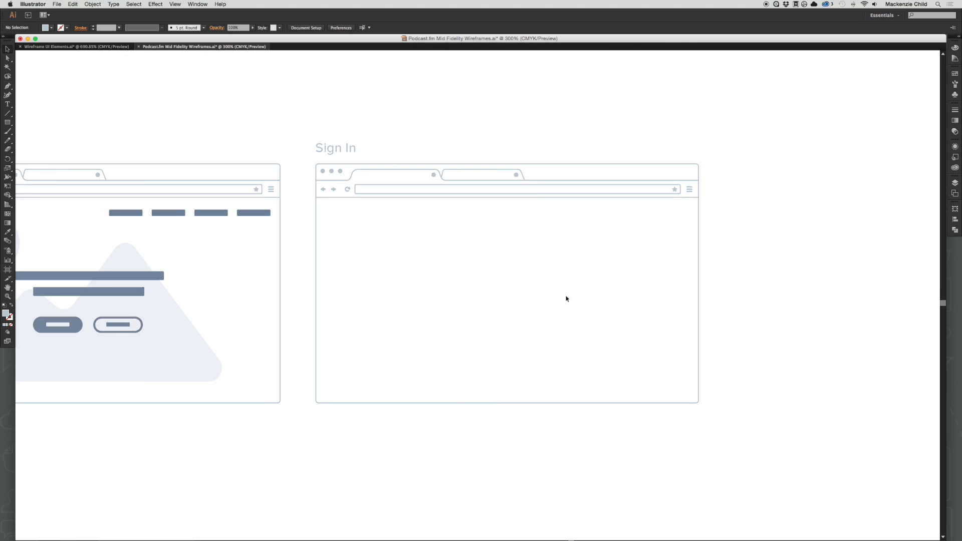
drag(46, 217, 482, 213)
click(541, 99)
drag(685, 144, 491, 135)
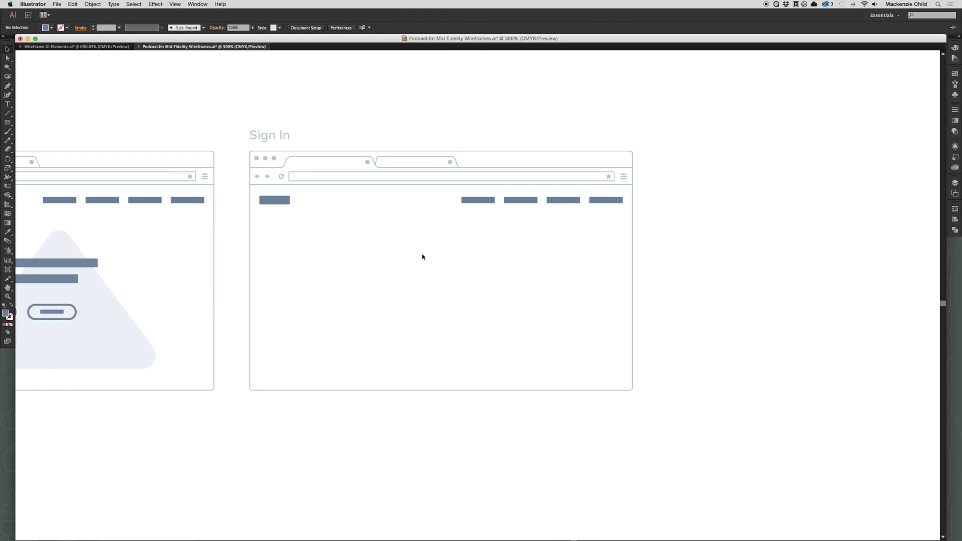
Recolour the logo block and four links of the Home page's navigation row to the wireframe kit's light blue-grey.
scroll(245, 180, left, 6)
click(135, 200)
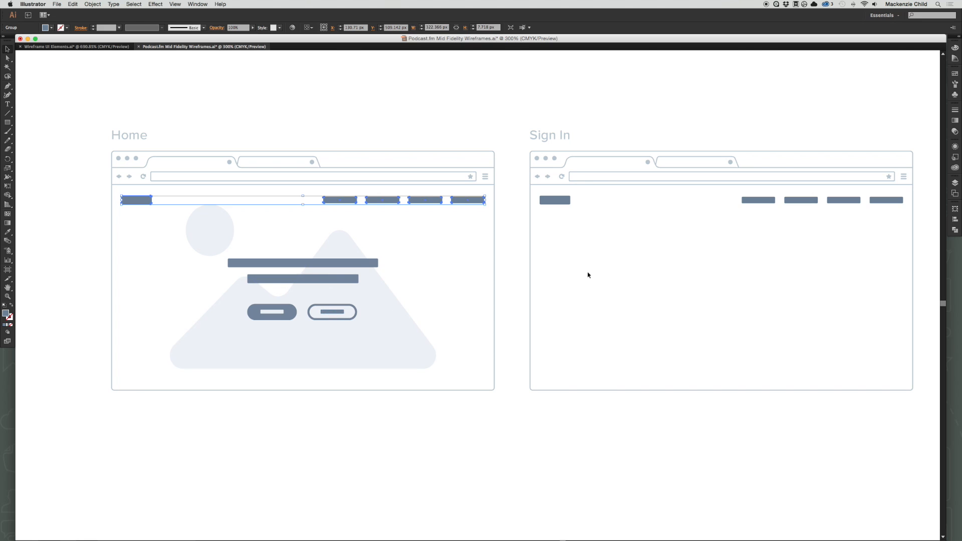
click(101, 47)
key(i)
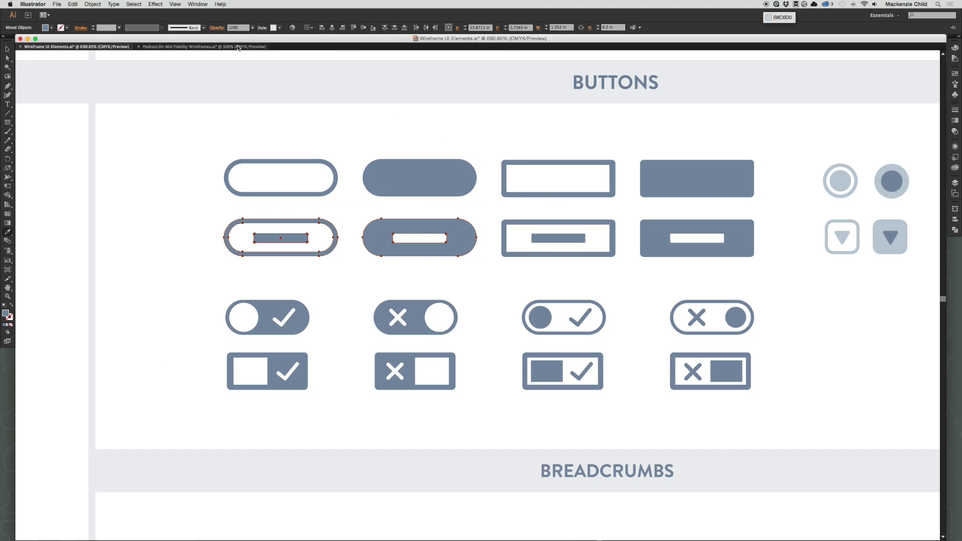
click(167, 47)
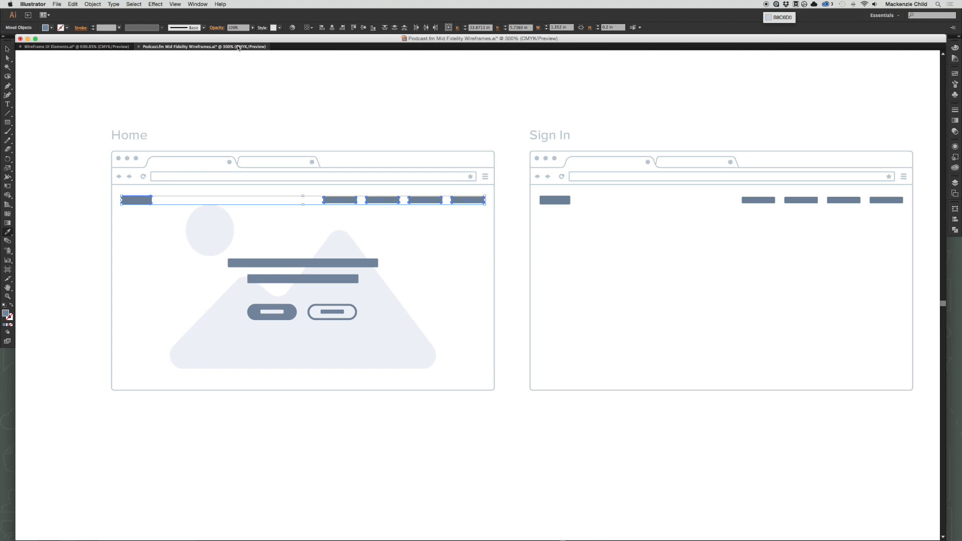
double_click(8, 314)
key(super+v)
key(Return)
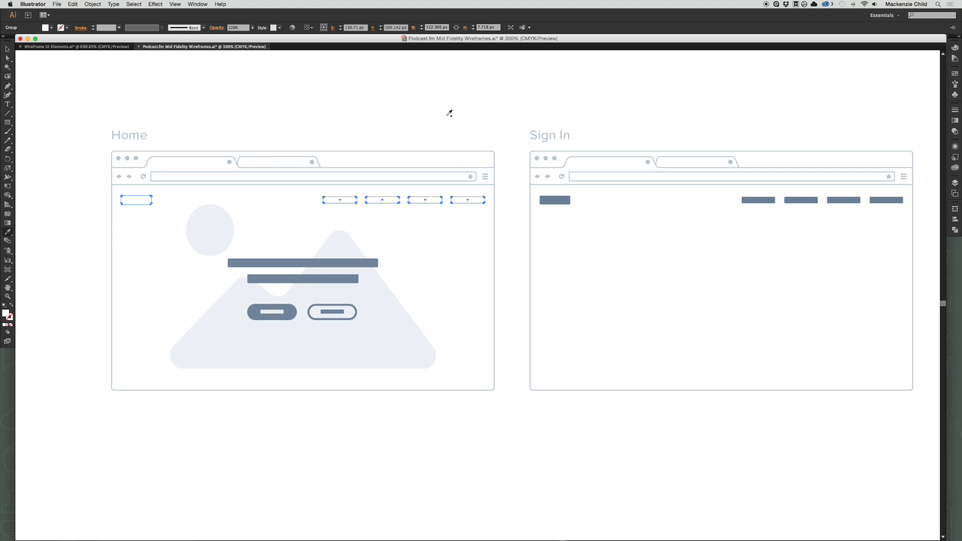
key(v)
click(541, 107)
drag(588, 101, 566, 123)
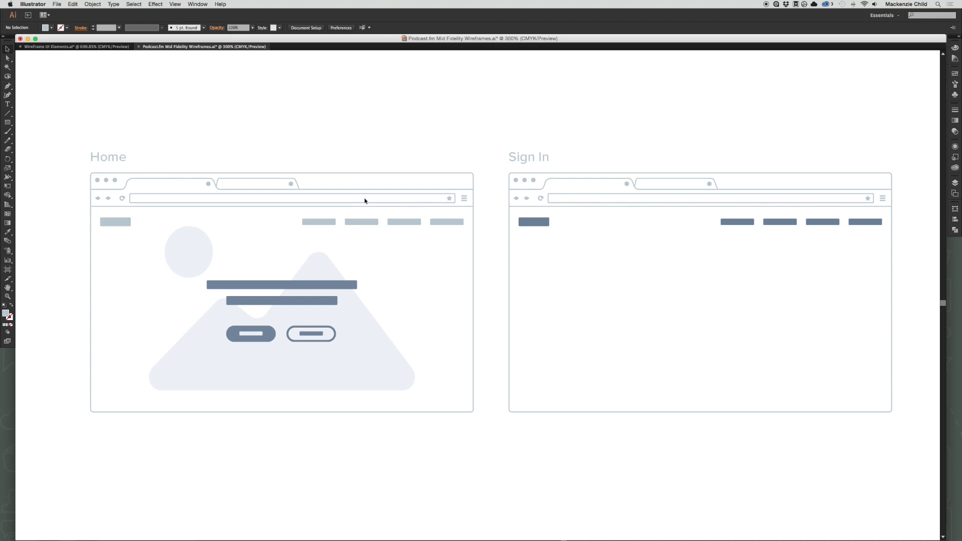
scroll(677, 207, right, 5)
scroll(404, 233, right, 1)
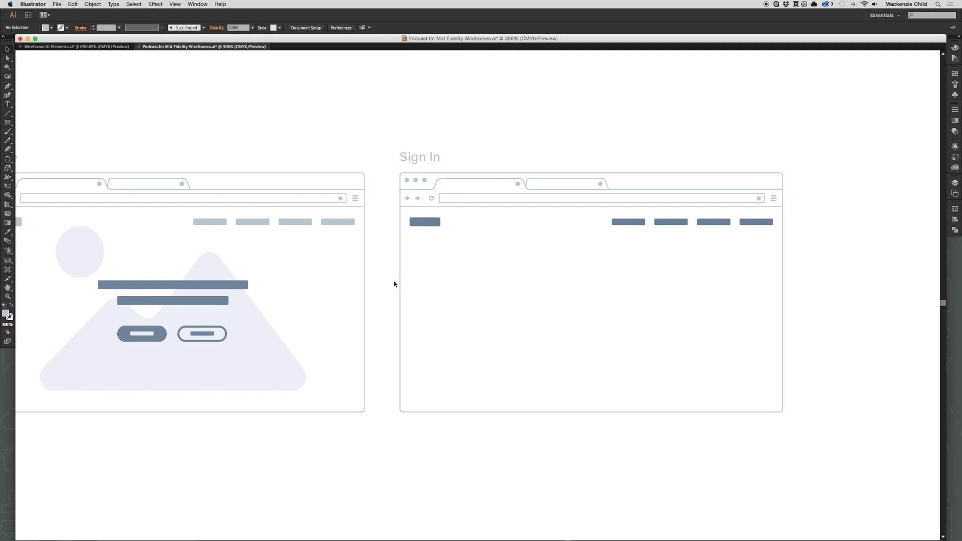
scroll(650, 271, left, 5)
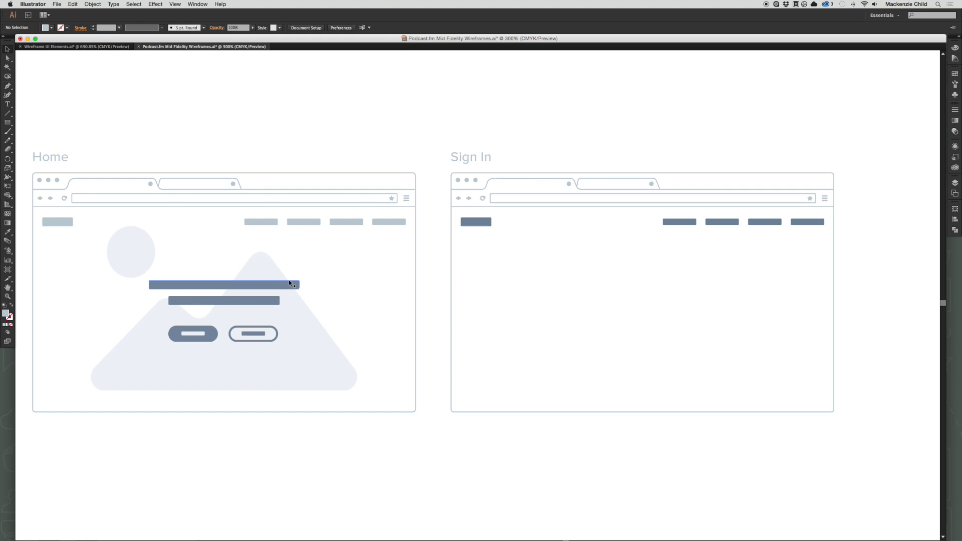
Copy the wide image placeholder from the Images & Video section of the wireframe UI kit.
scroll(501, 274, right, 3)
click(81, 47)
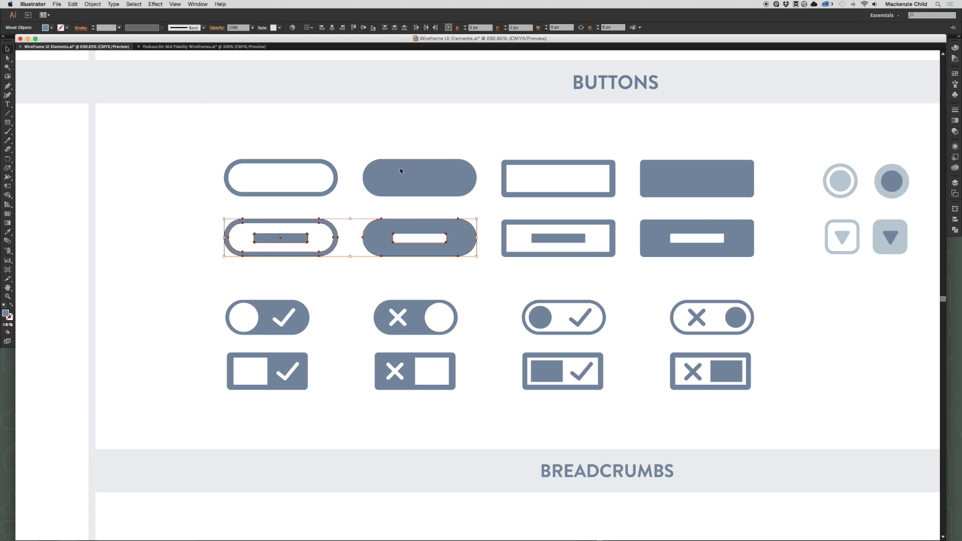
key(super+minus)
key(super+minus)
key(super+minus)
key(super+minus)
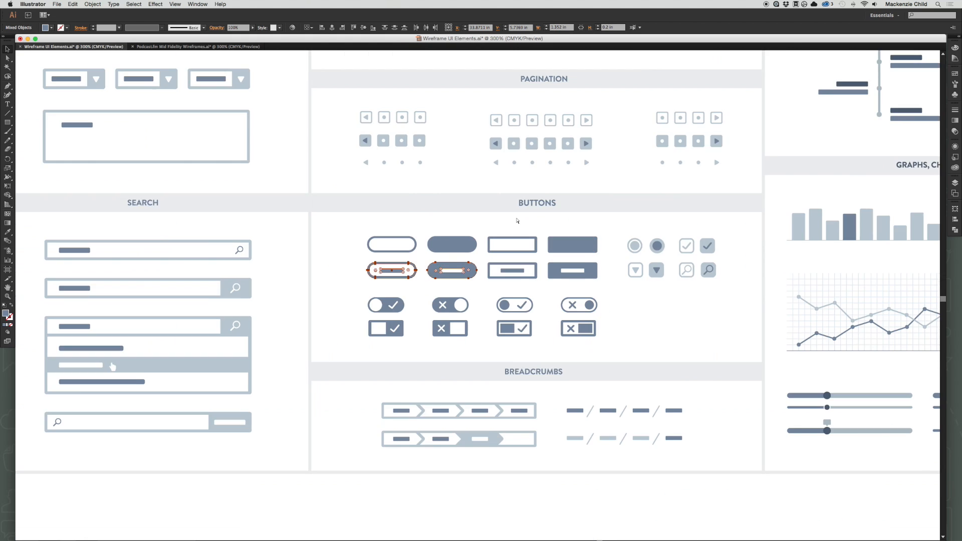
scroll(543, 230, left, 4)
scroll(541, 231, left, 10)
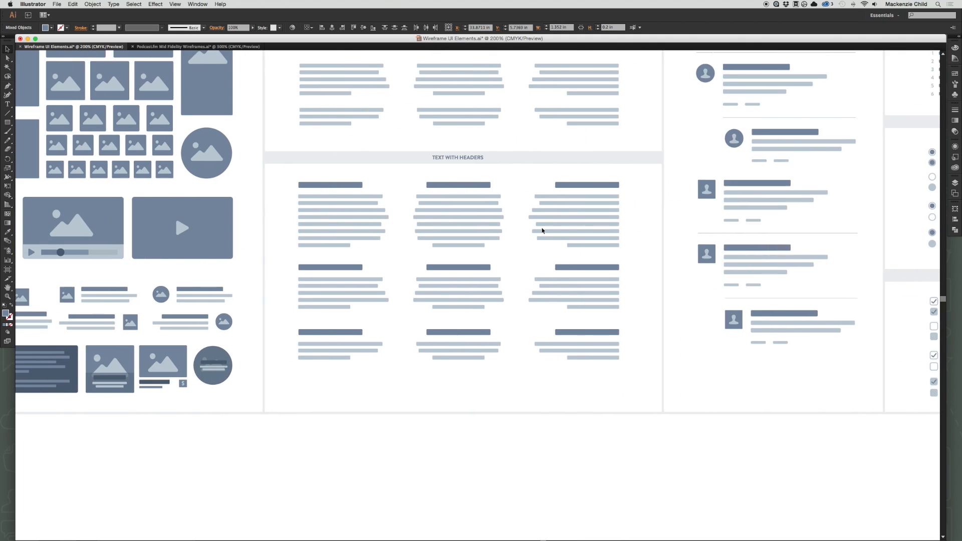
scroll(542, 231, up, 4)
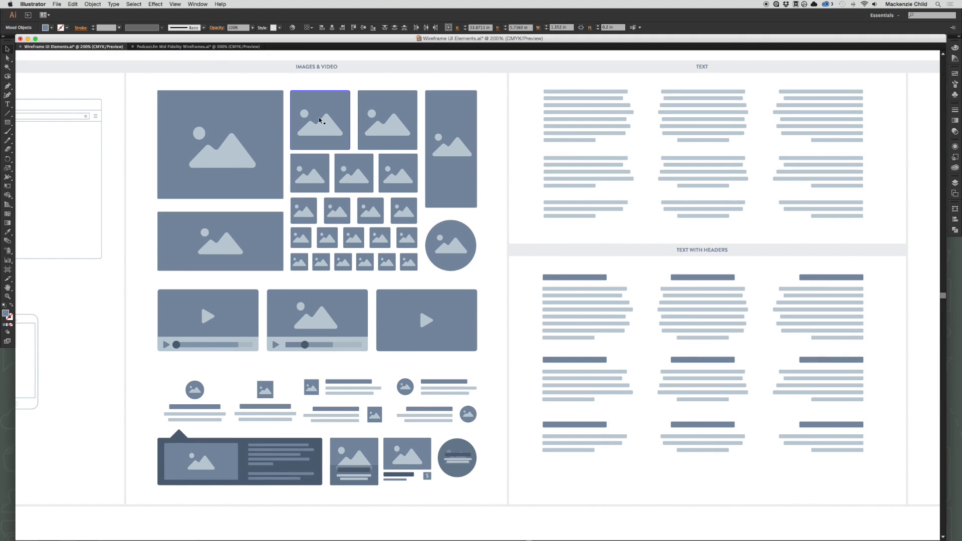
click(251, 243)
key(super+c)
Paste the image placeholder into the Sign In browser window, scale it down proportionally and centre it horizontally below the navigation row.
click(198, 46)
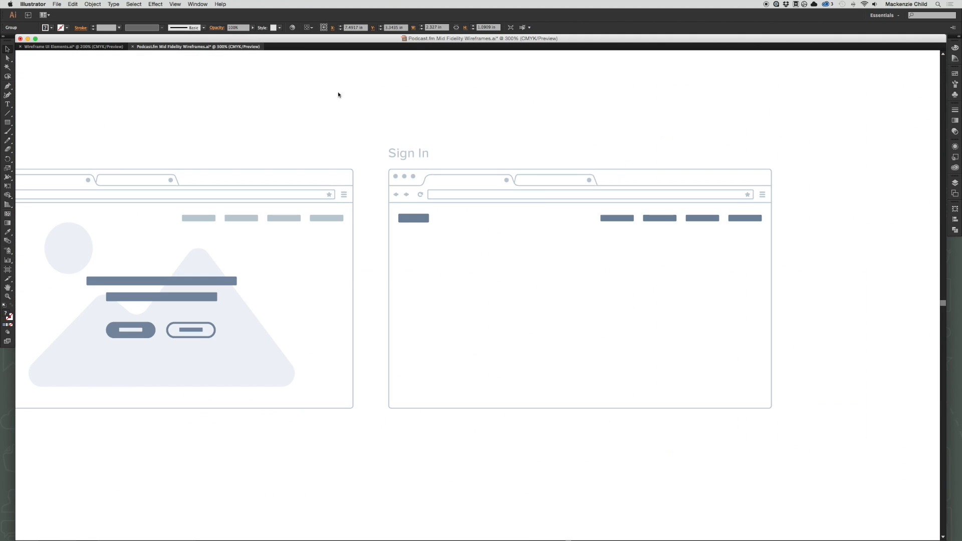
key(super+v)
drag(548, 288, 639, 284)
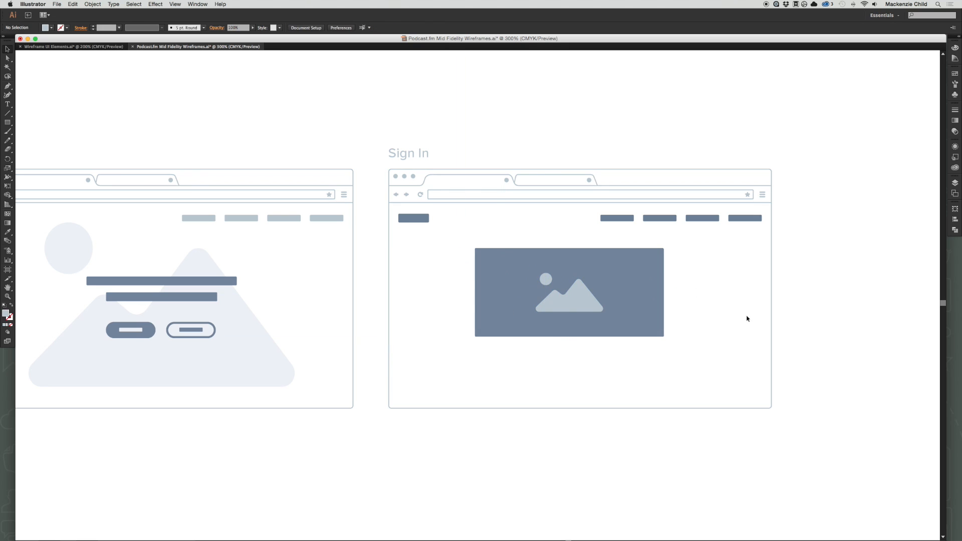
drag(664, 337, 620, 316)
click(857, 304)
click(614, 305)
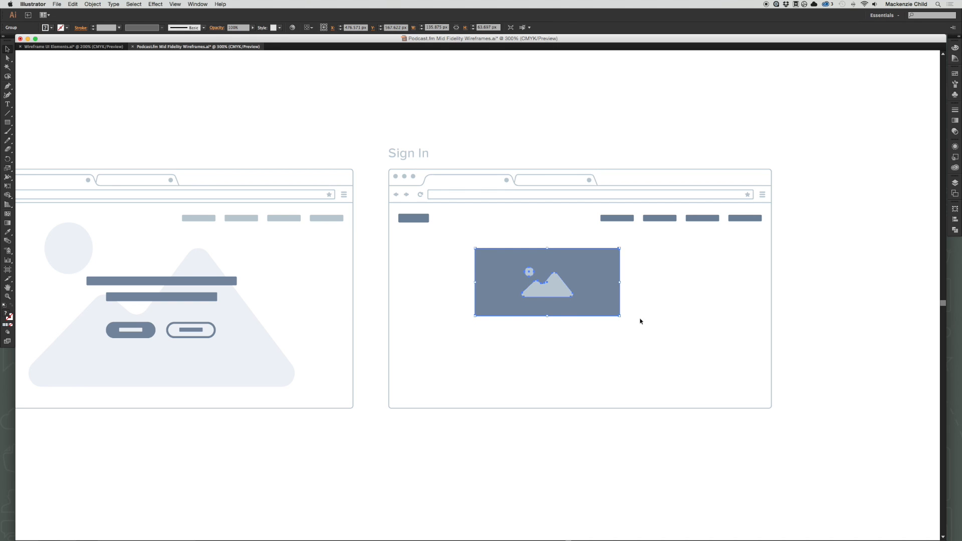
click(646, 308)
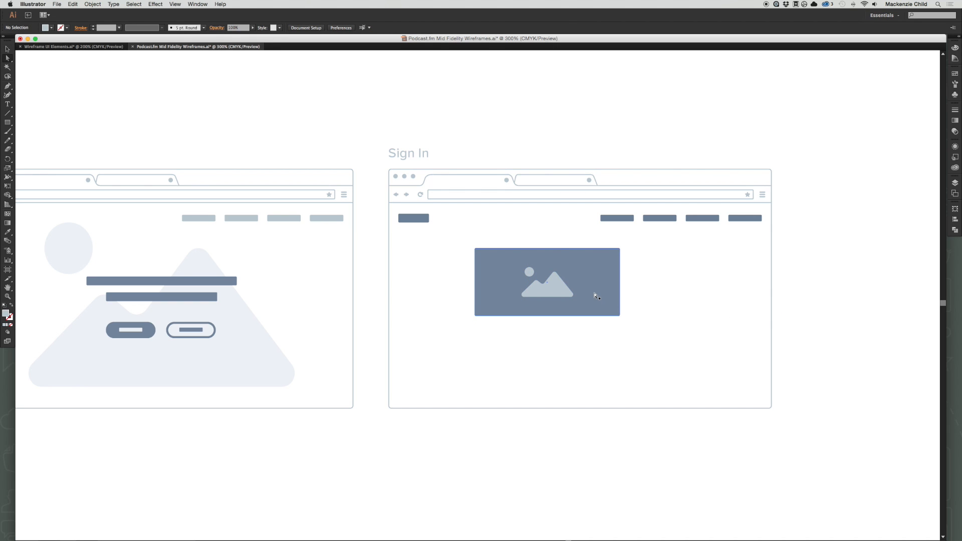
drag(595, 295, 627, 296)
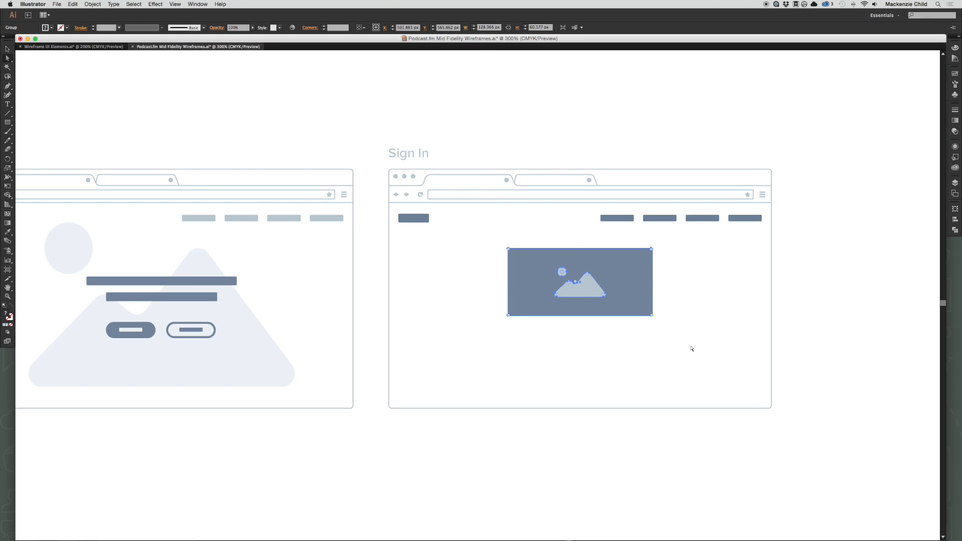
Stretch the image placeholder's right edge to the Sign In window's right border without distorting the mountain icon.
drag(672, 334, 644, 240)
key(z)
drag(566, 211, 837, 384)
key(a)
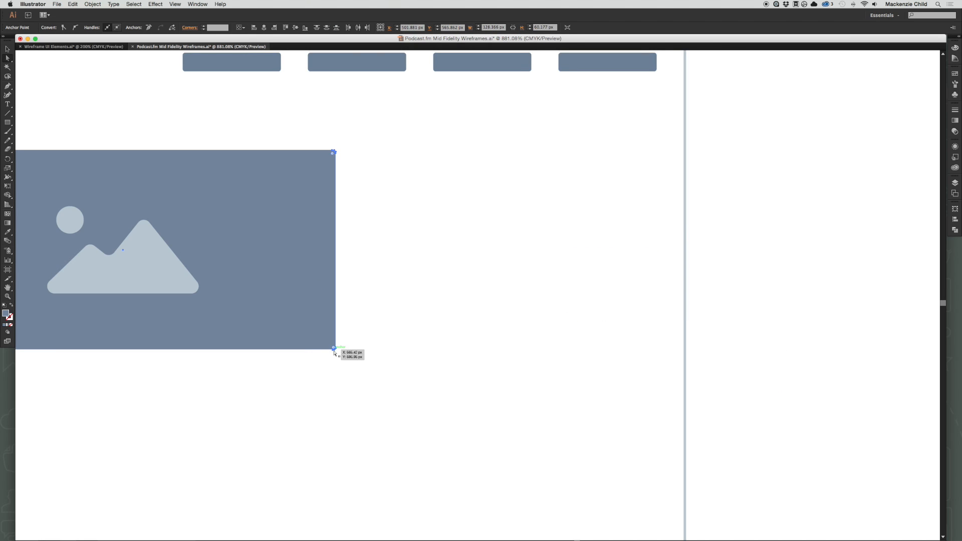
drag(334, 347, 682, 344)
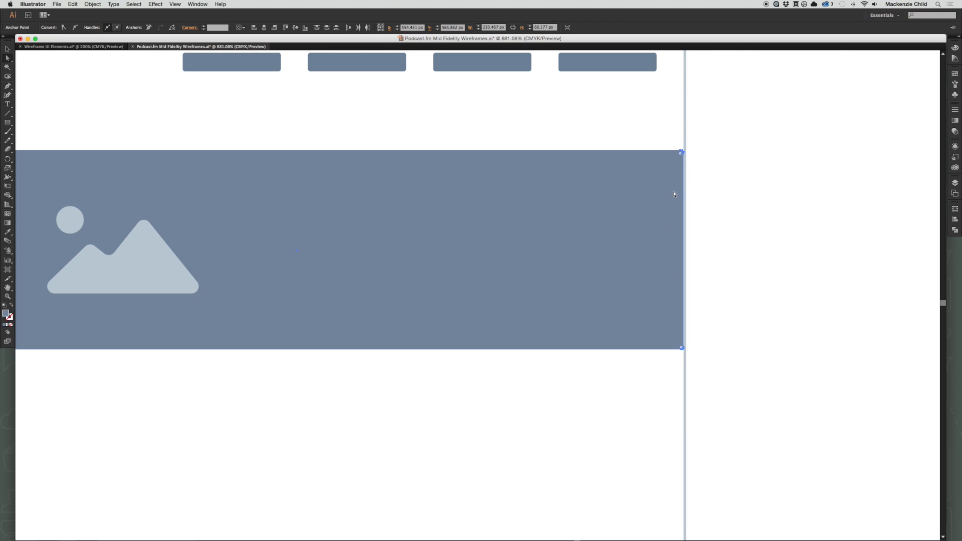
drag(681, 155, 688, 149)
Stretch the image placeholder's left edge to the Sign In window's left border, leaving the mountain icon undistorted.
scroll(633, 363, left, 10)
drag(436, 134, 521, 426)
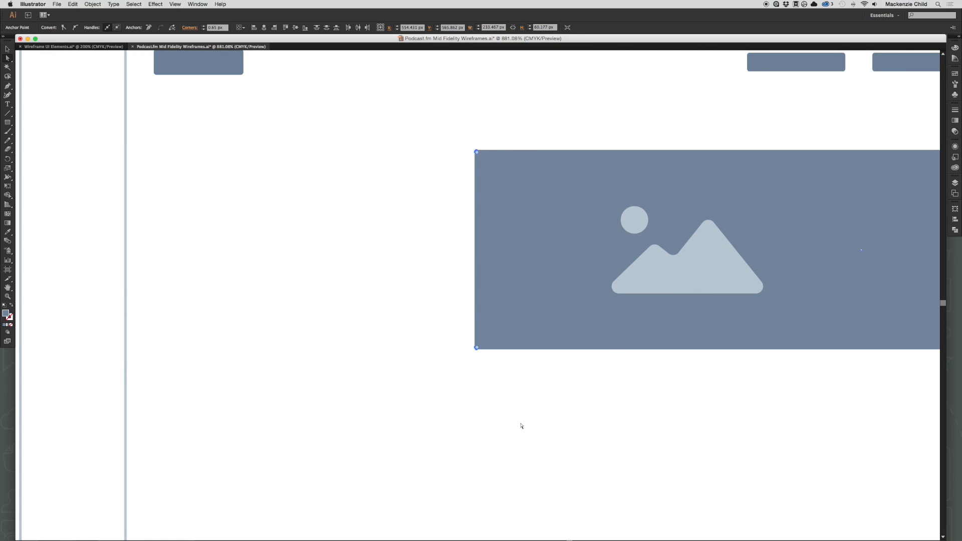
drag(477, 349, 127, 359)
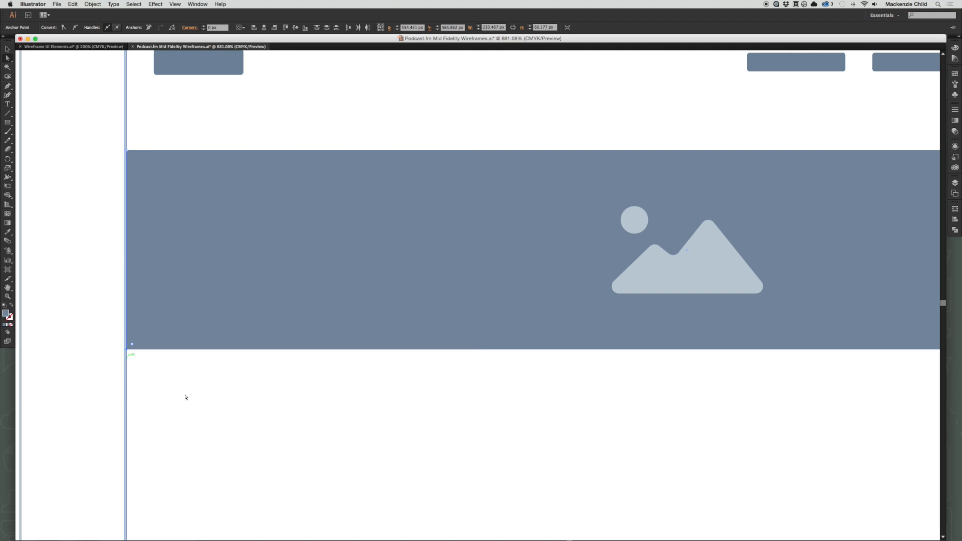
click(537, 401)
key(super+minus)
key(super+minus)
key(super+minus)
key(super+minus)
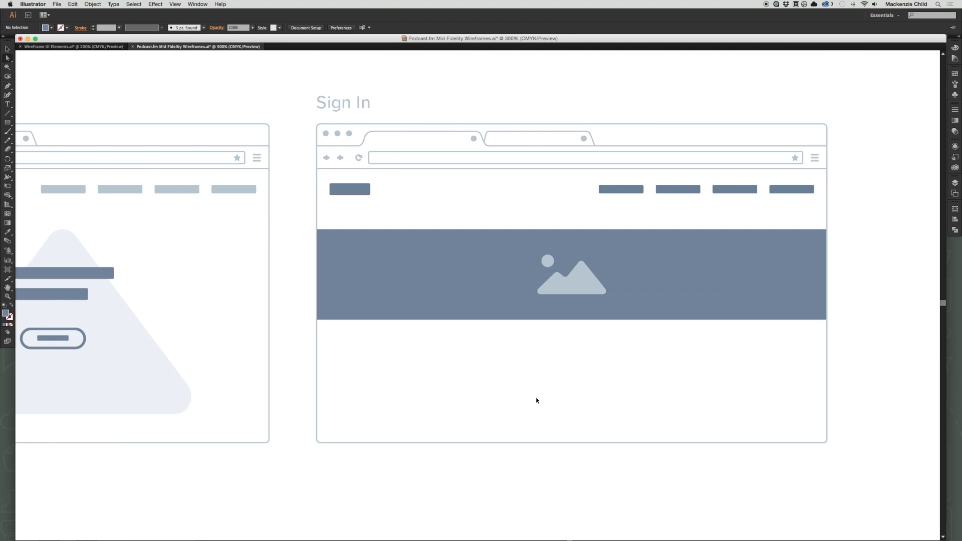
Enlarge the mountain-and-sun icon proportionally from its centre so it nearly fills the Sign In banner's height.
key(v)
click(563, 285)
click(575, 347)
key(a)
click(546, 288)
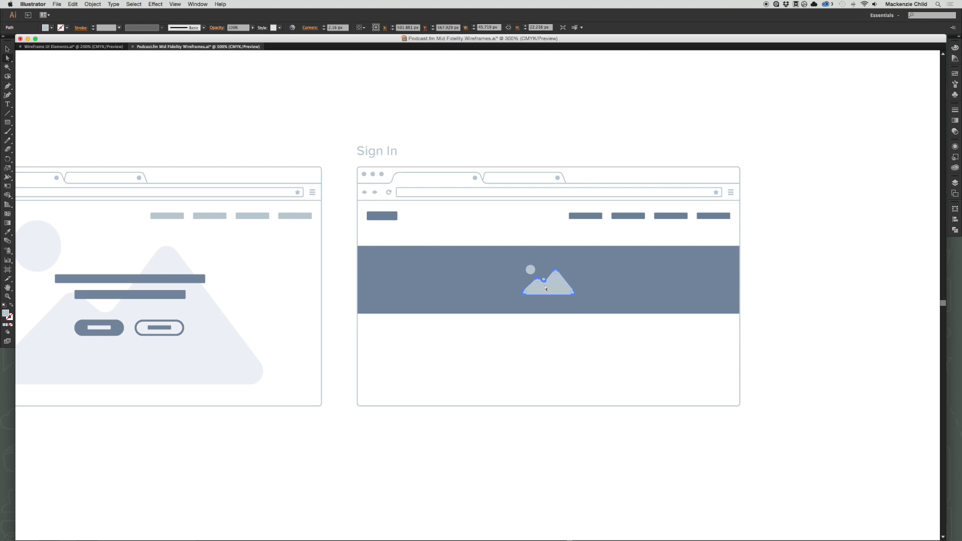
shift+click(530, 269)
key(e)
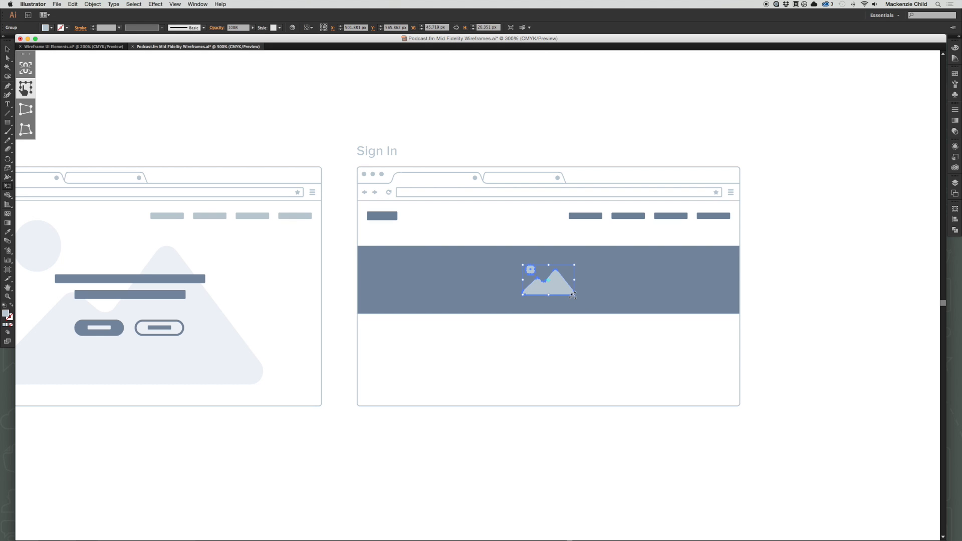
drag(575, 295, 604, 292)
key(v)
click(631, 369)
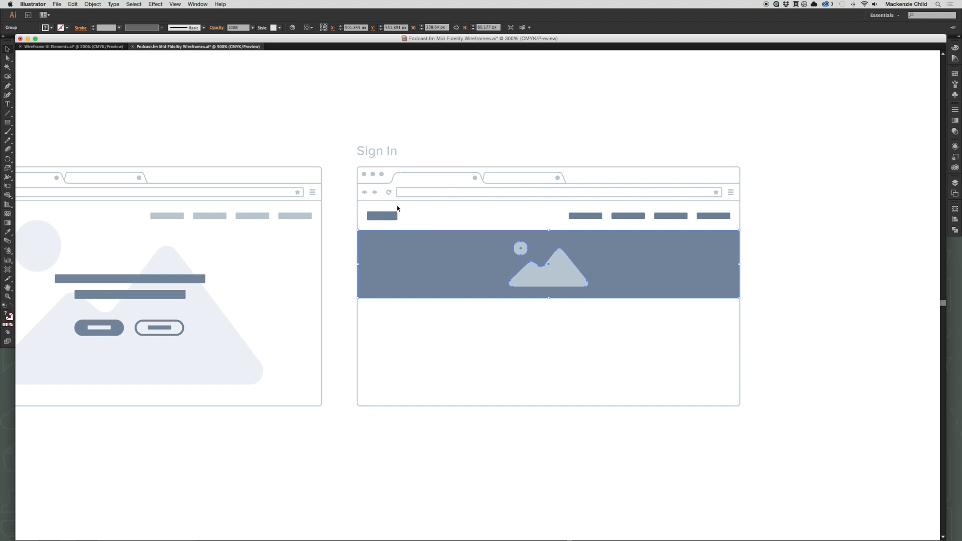
Position the full-width banner close beneath the Sign In navigation row, nudging it down one increment for even spacing.
click(453, 216)
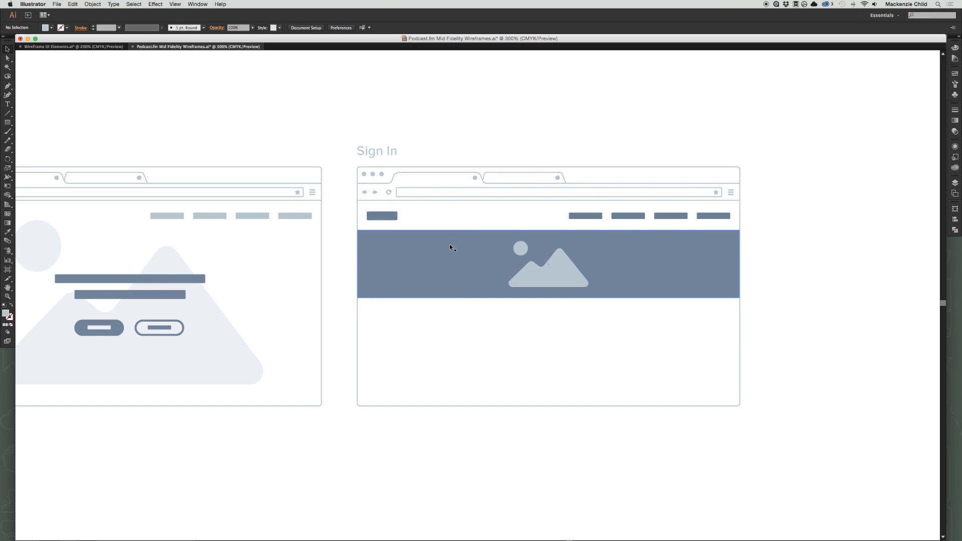
click(451, 254)
key(Down)
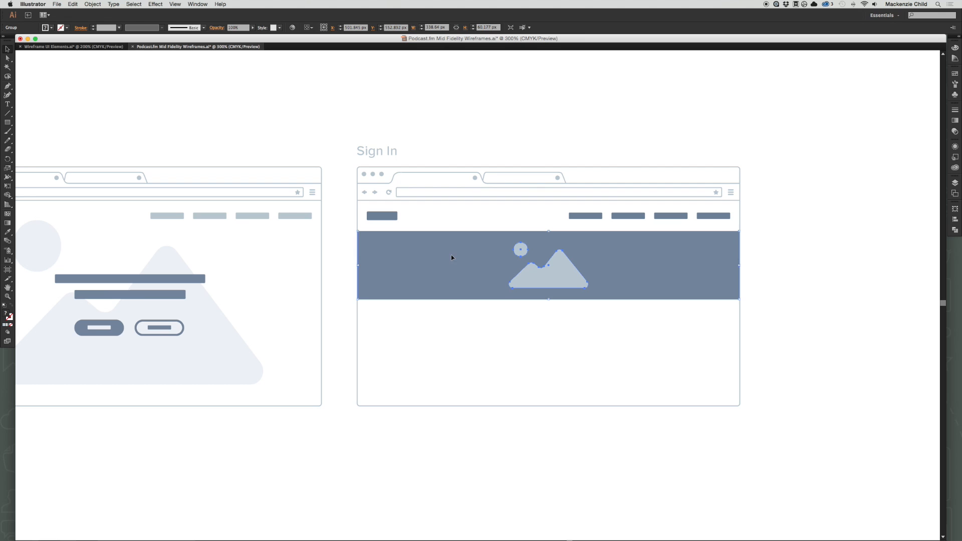
click(574, 344)
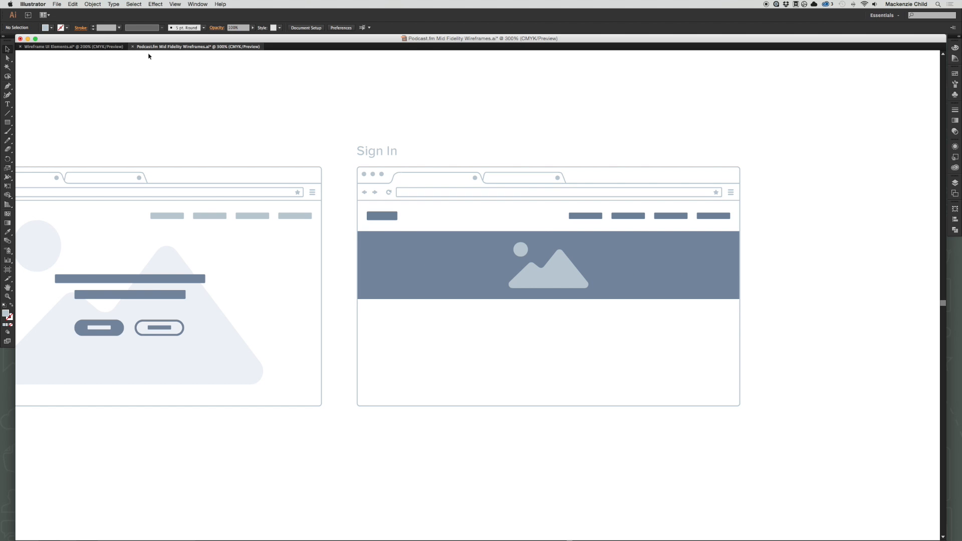
Copy the Home page's longer headline bar onto the centre of the Sign In banner and recolour it white.
click(136, 279)
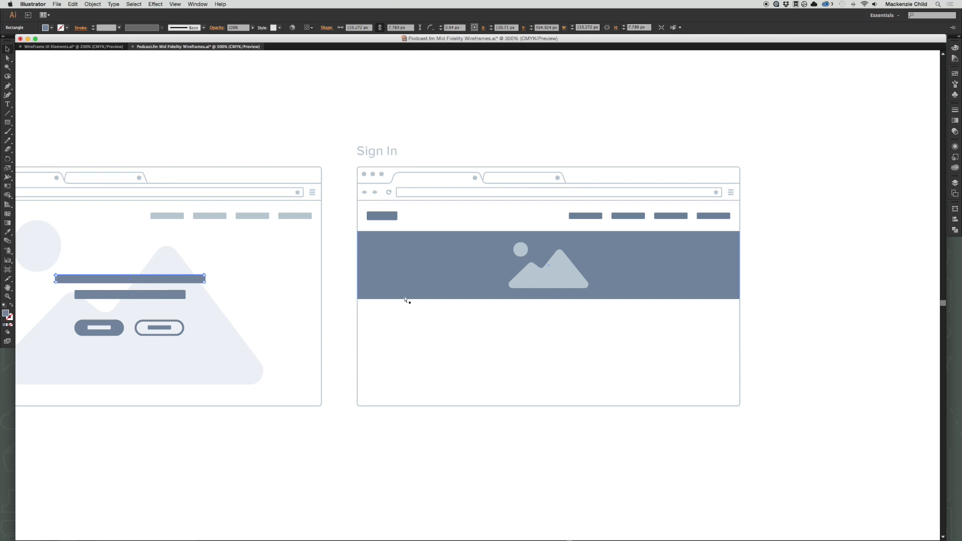
key(super+v)
drag(440, 299, 519, 263)
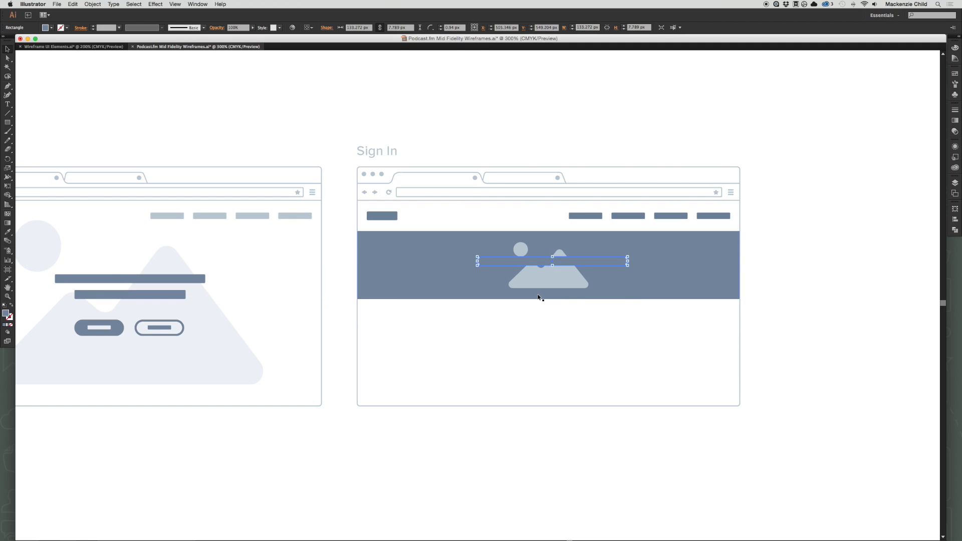
key(i)
click(555, 318)
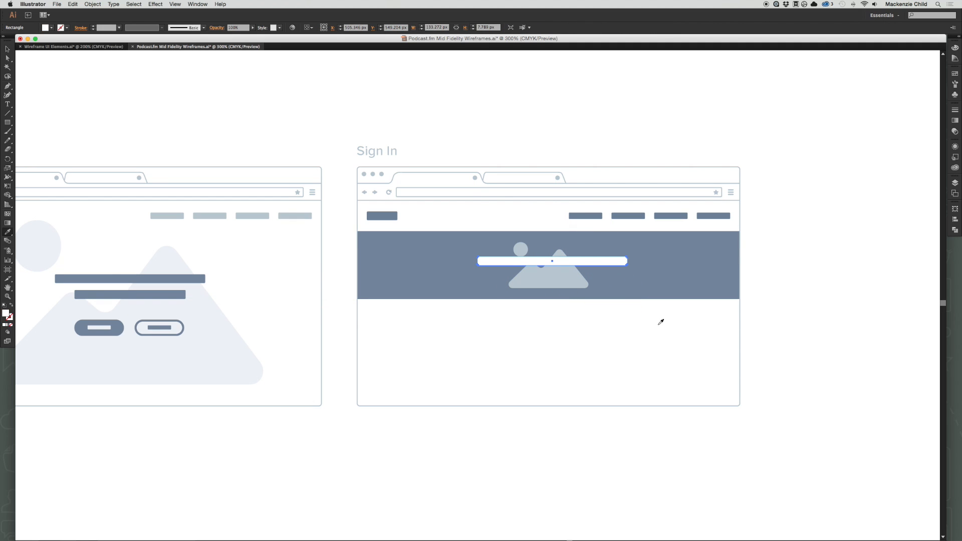
key(v)
click(658, 321)
Duplicate the white headline bar below the first one in the banner and narrow the copy around its centre.
drag(604, 262, 582, 262)
click(623, 342)
shift+click(581, 262)
click(604, 359)
drag(601, 356, 522, 315)
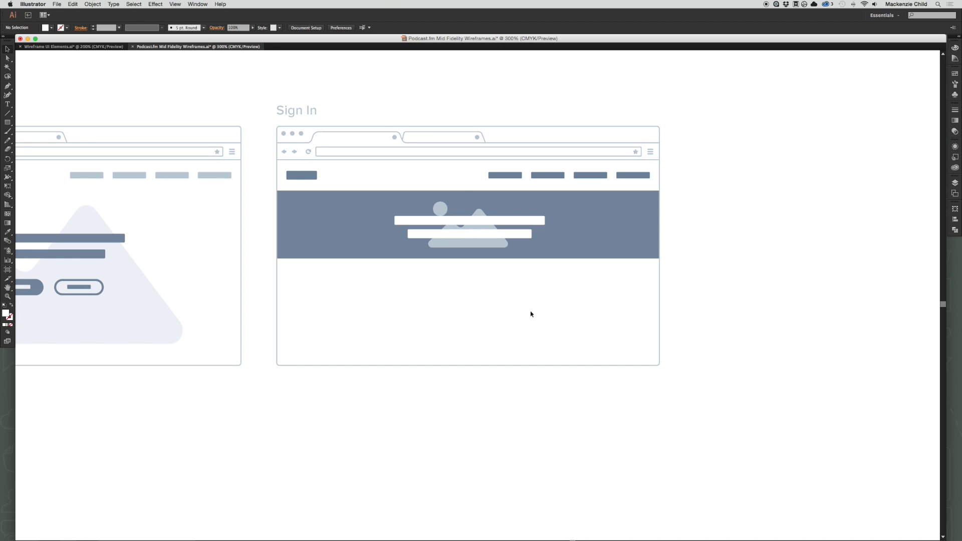
Copy the plain single-line text field from the Inputs section of the wireframe UI kit.
click(75, 46)
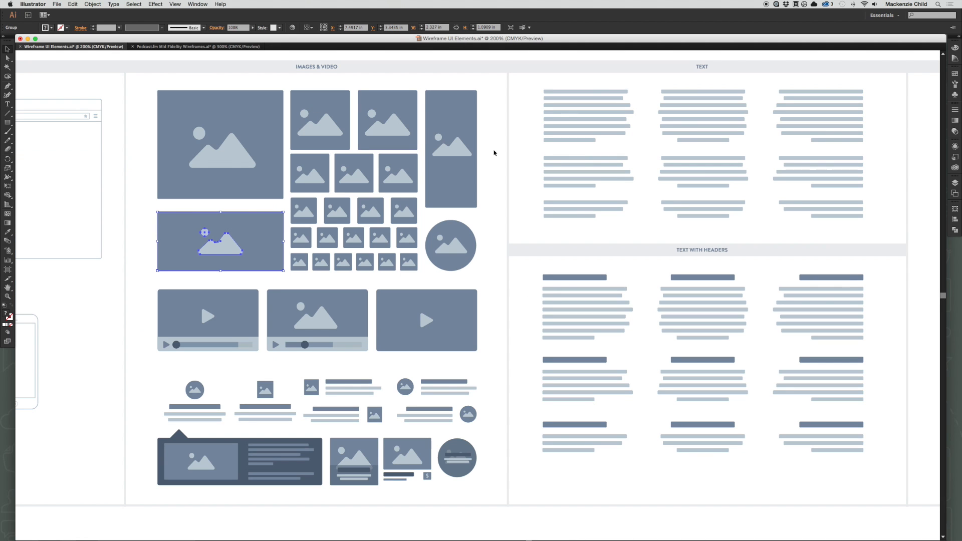
scroll(501, 151, right, 10)
scroll(500, 151, right, 5)
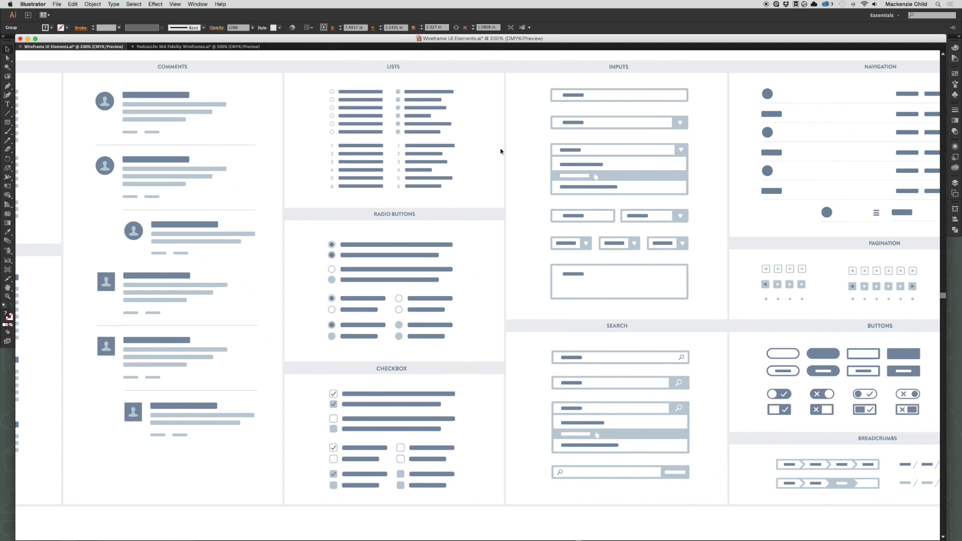
scroll(501, 151, up, 2)
scroll(465, 228, left, 1)
scroll(466, 228, left, 1)
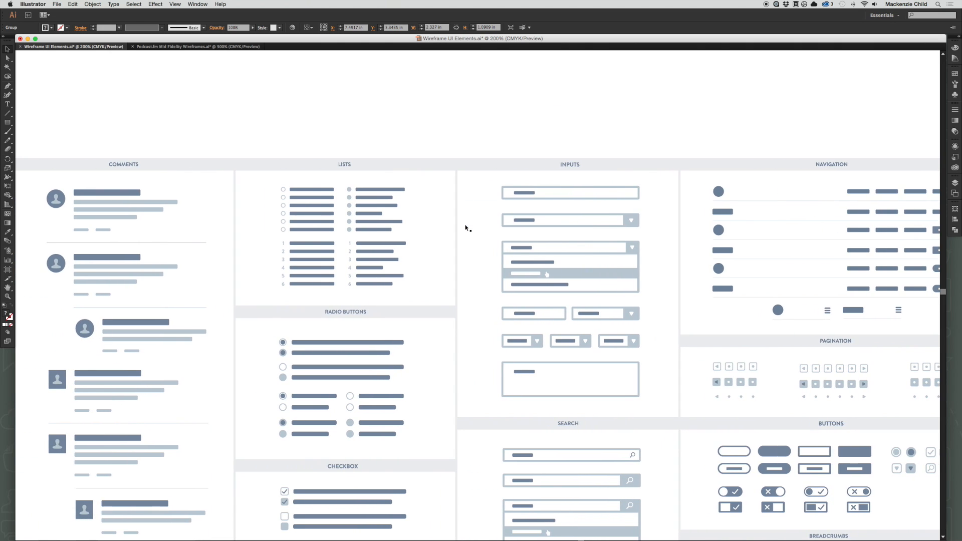
click(535, 194)
key(super+c)
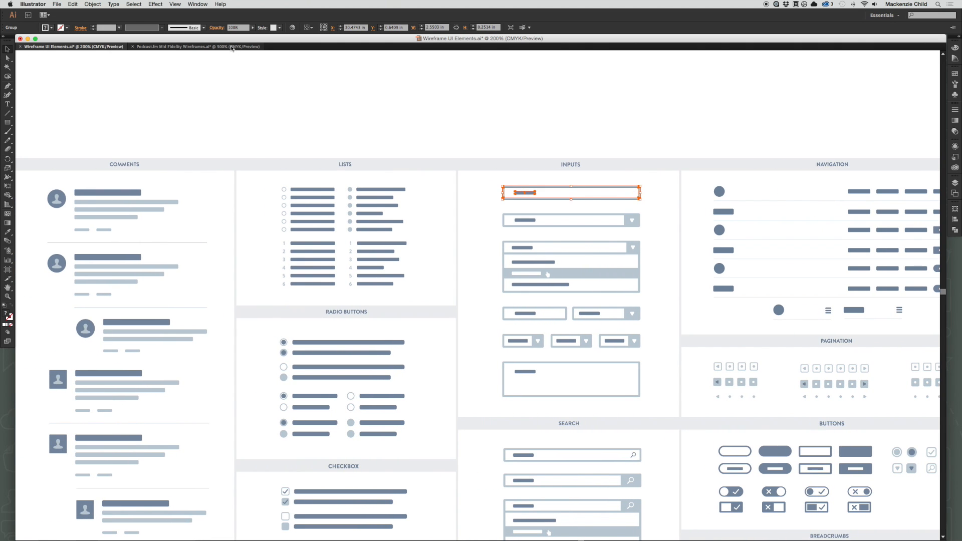
Paste the text field below the Sign In banner and scale it down proportionally to roughly the headline bar's width.
click(182, 46)
key(super+v)
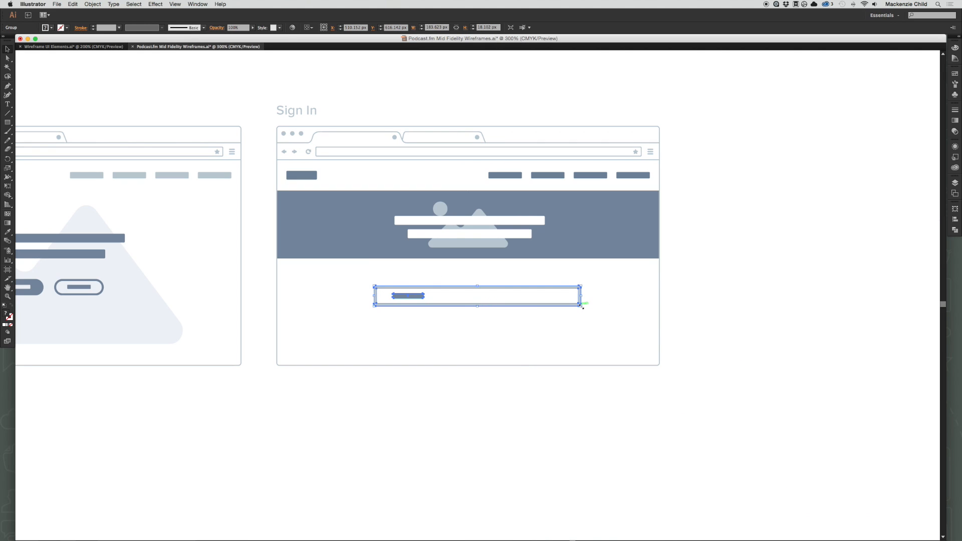
drag(583, 306, 548, 307)
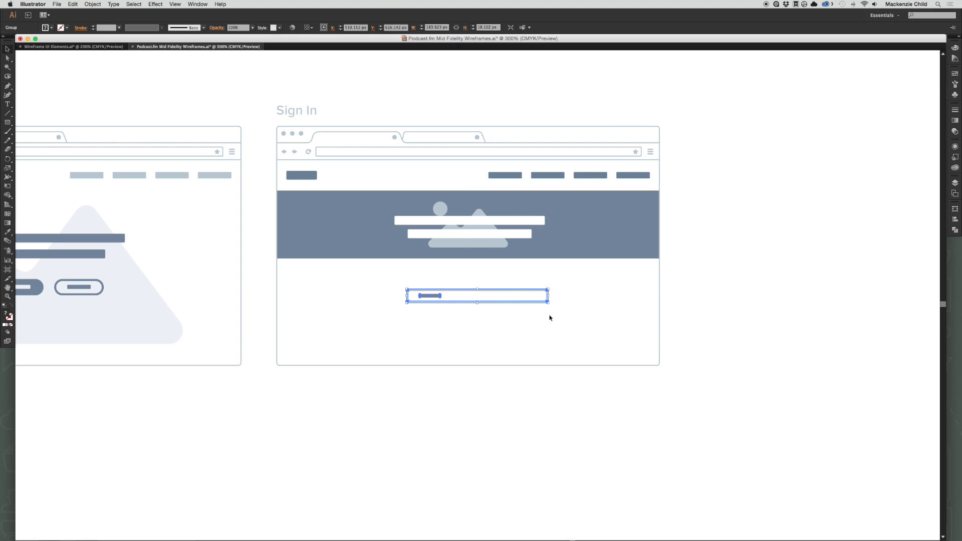
click(519, 336)
Centre the text field under the Sign In banner and duplicate it directly below as a second field.
mouse_move(439, 301)
mouse_down()
mouse_move(429, 297)
mouse_move(455, 299)
mouse_move(458, 325)
mouse_move(450, 284)
mouse_move(445, 294)
mouse_up()
click(461, 325)
click(505, 328)
click(484, 267)
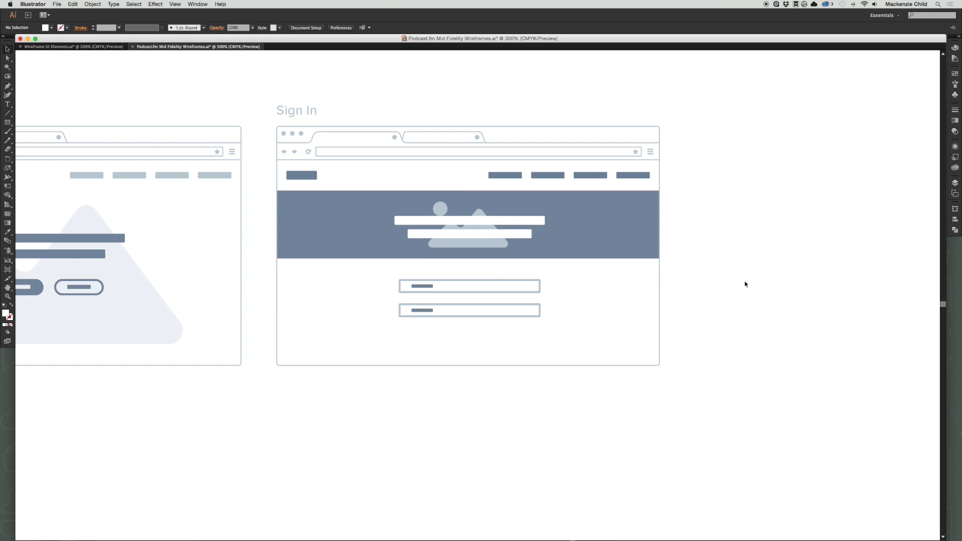
Copy the filled rounded button with a label bar from the kit's Buttons section into the Sign In page.
key(super+grave)
scroll(481, 285, down, 7)
scroll(515, 300, right, 6)
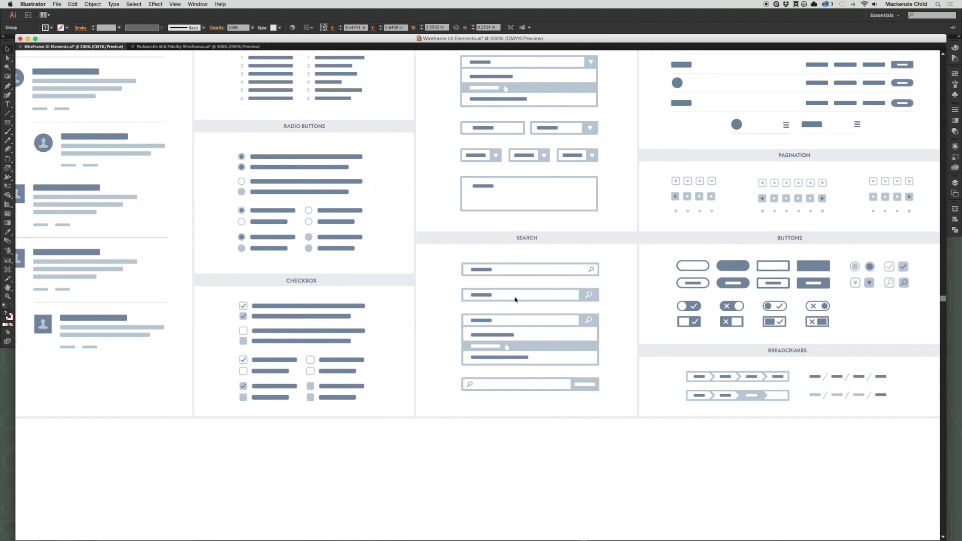
click(618, 283)
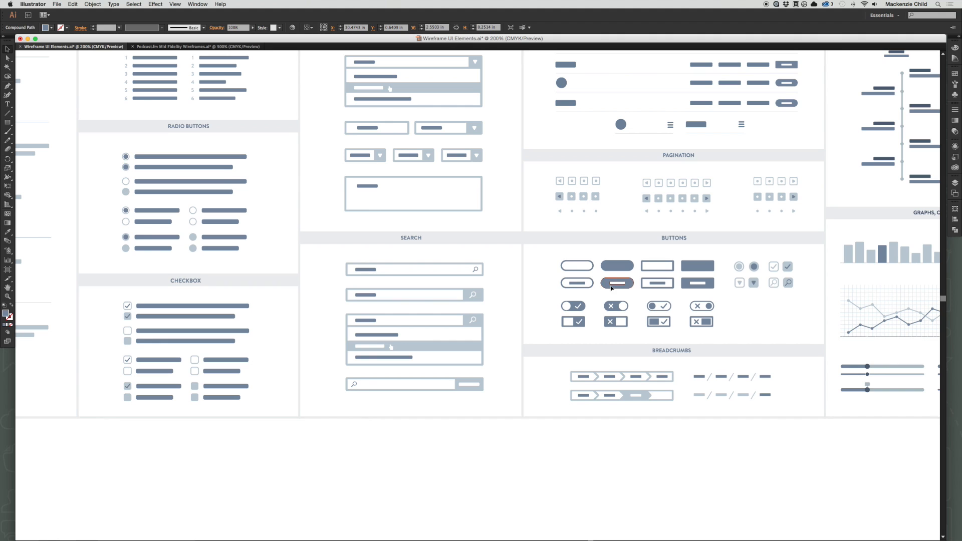
click(193, 44)
key(super+v)
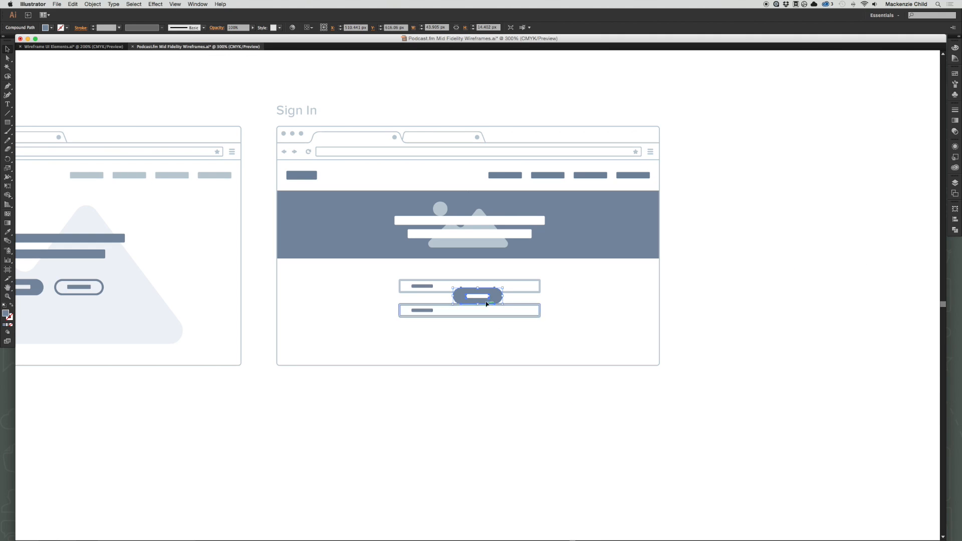
Centre the filled button below the second text field and scale it down slightly from its centre.
drag(481, 297, 472, 337)
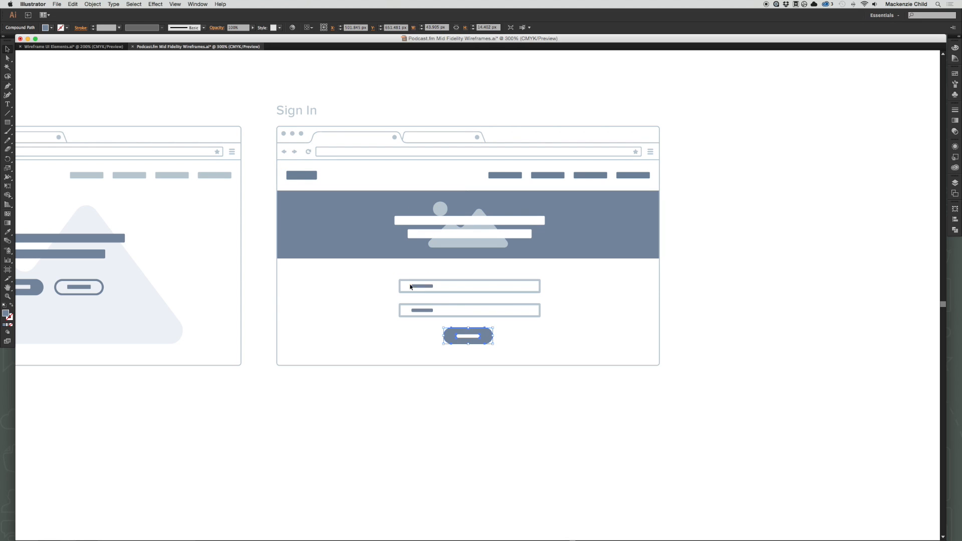
drag(494, 345, 485, 337)
click(521, 344)
click(520, 341)
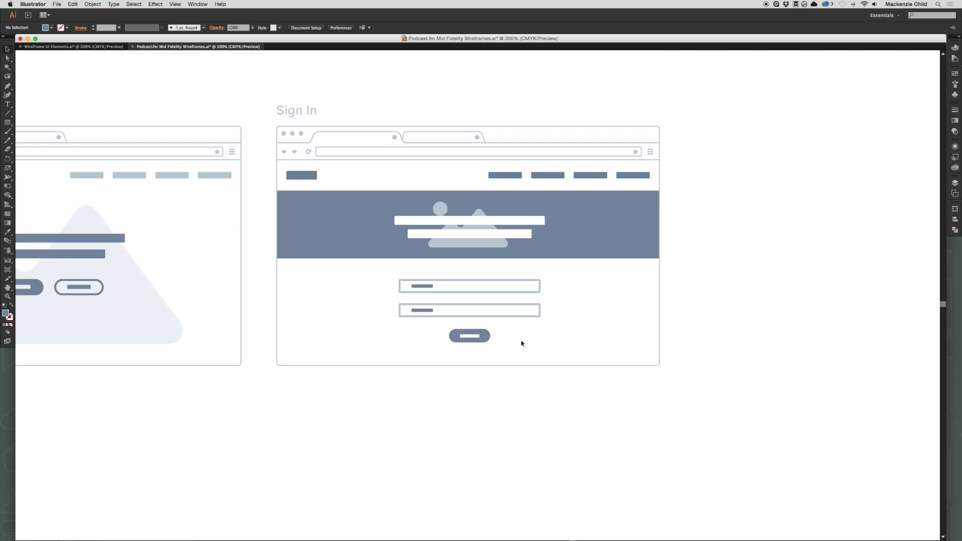
Duplicate the Sign In title, browser frame, navigation and banner, without the form, beside the Sign In page as a new page.
scroll(670, 361, up, 2)
scroll(670, 361, right, 3)
drag(509, 465, 374, 460)
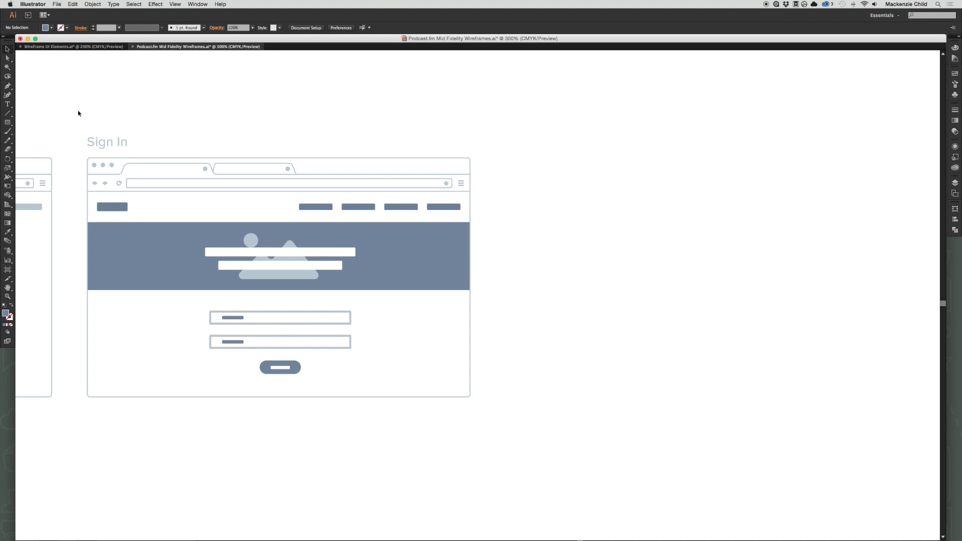
drag(78, 111, 476, 291)
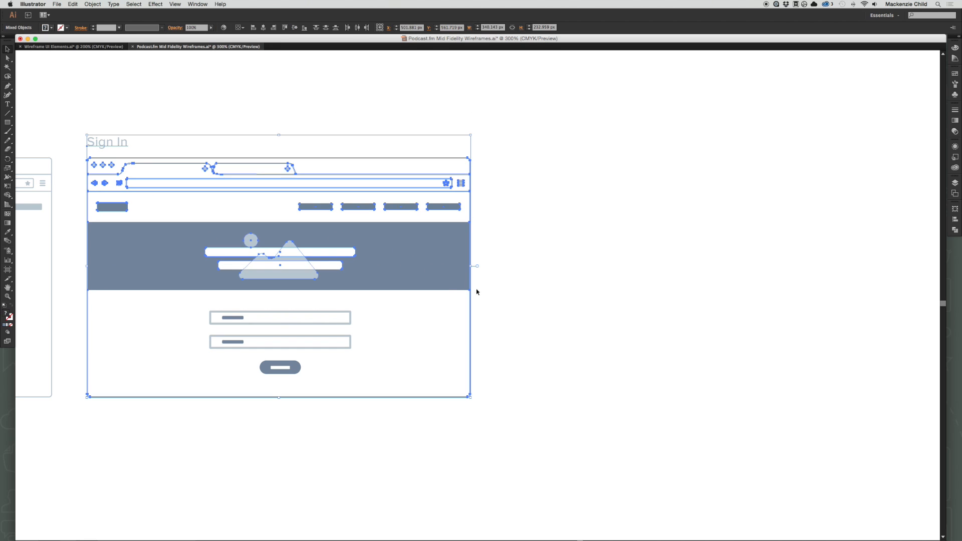
drag(290, 265, 689, 264)
click(558, 140)
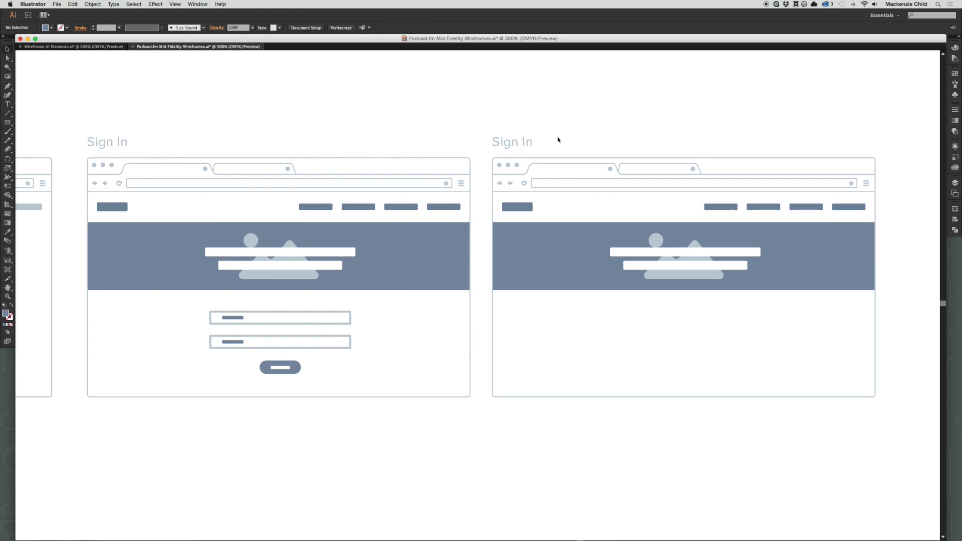
Change the duplicated page's title to "Podcasts".
key(t)
triple_click(513, 145)
text(Podcasts)
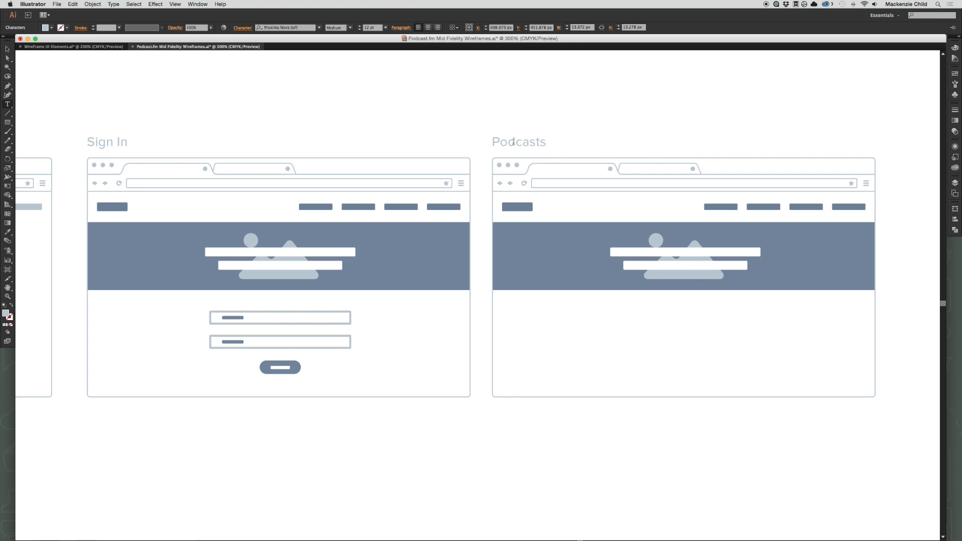
key(Escape)
click(547, 126)
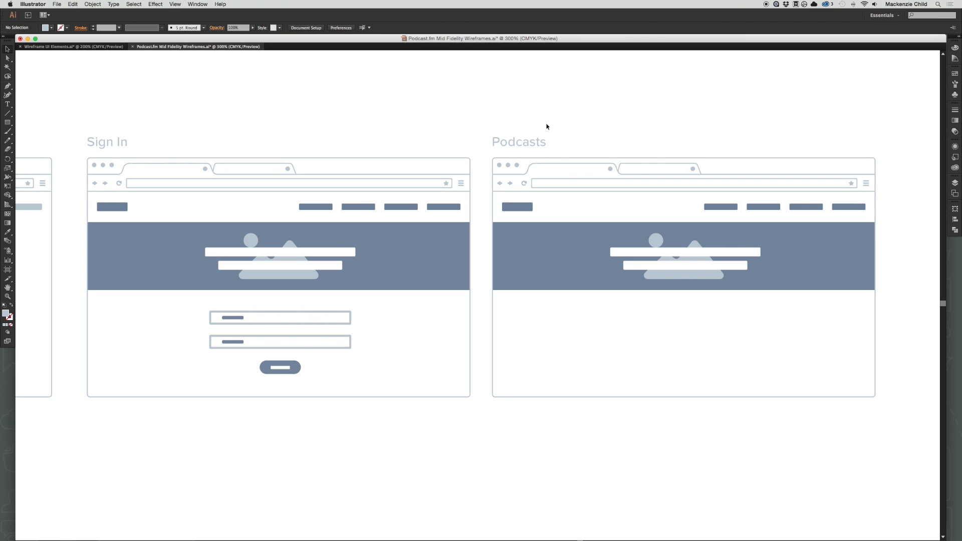
Extend the Podcasts browser frame downward by its bottom anchor points to a height of about 619 px.
drag(689, 413, 588, 396)
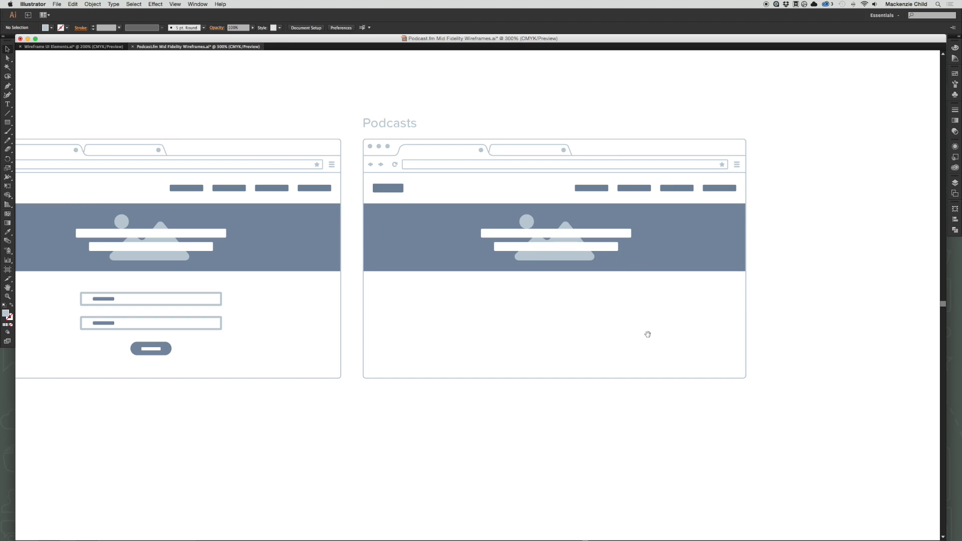
drag(647, 333, 583, 291)
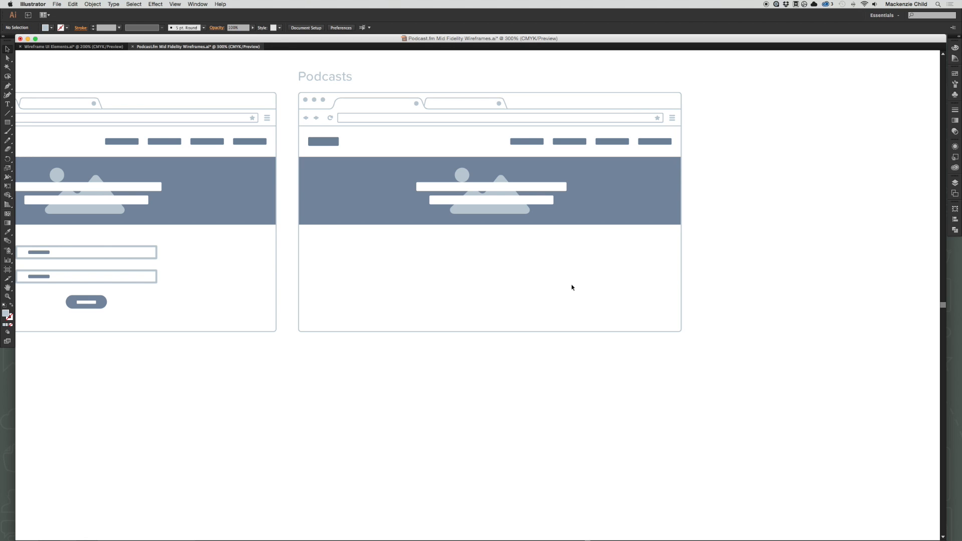
key(a)
drag(291, 322, 686, 457)
drag(663, 379, 623, 410)
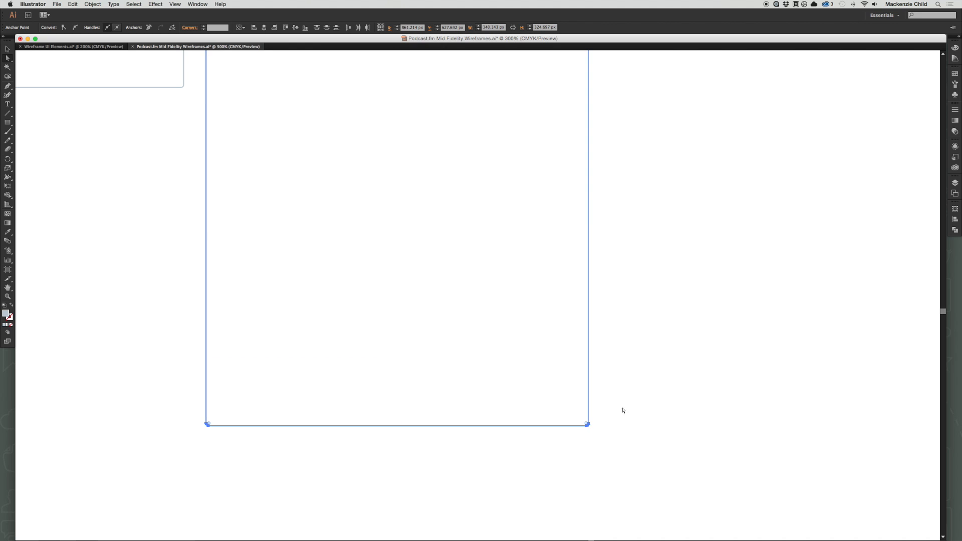
scroll(615, 331, down, 5)
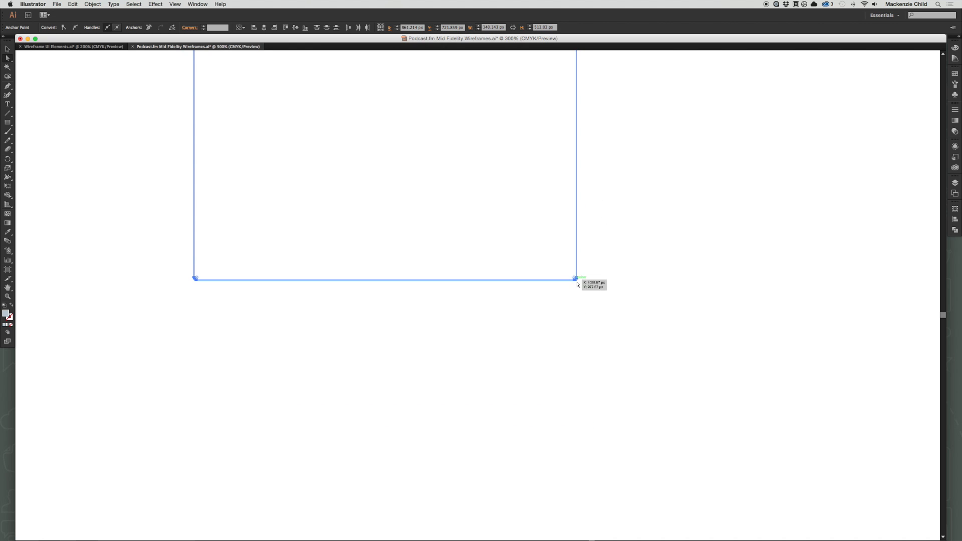
drag(575, 281, 587, 399)
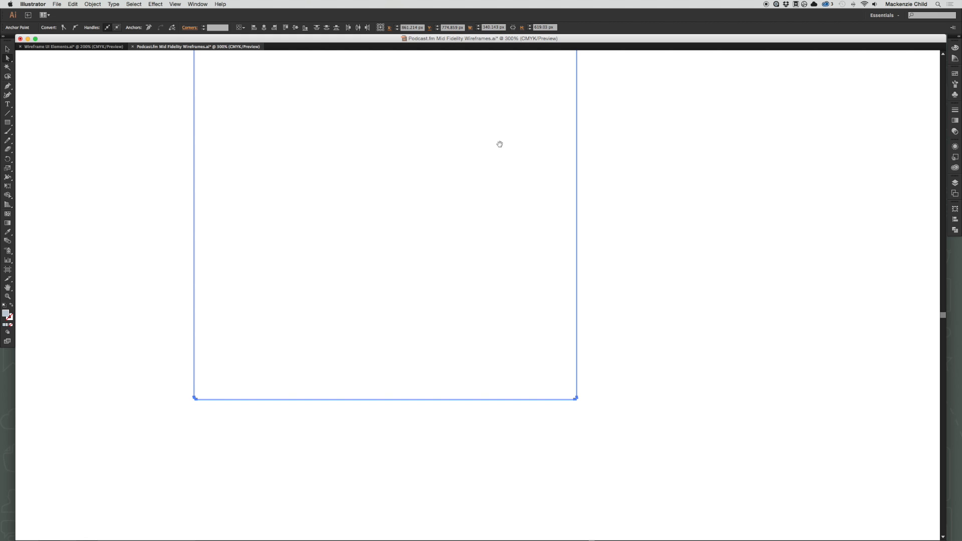
drag(500, 143, 627, 390)
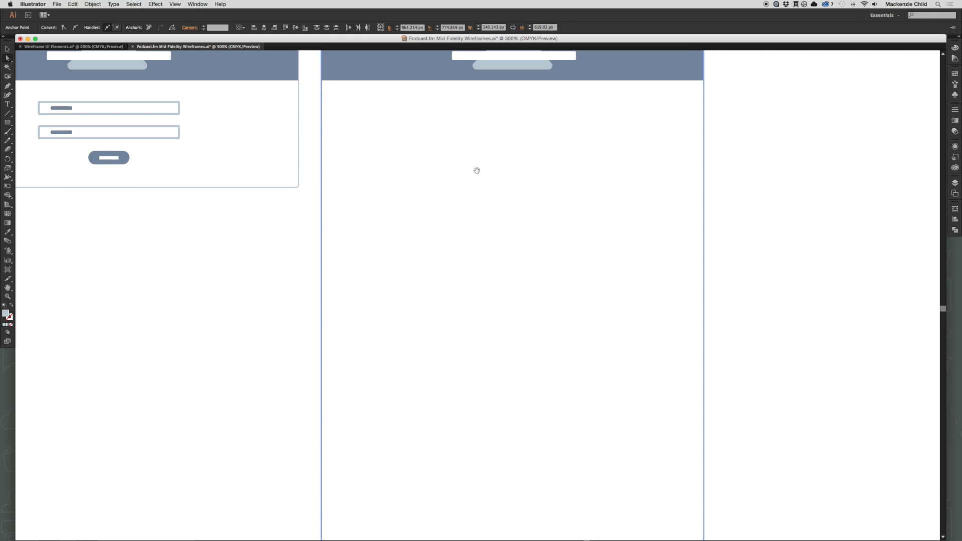
drag(360, 135, 278, 245)
click(681, 246)
drag(426, 326, 439, 327)
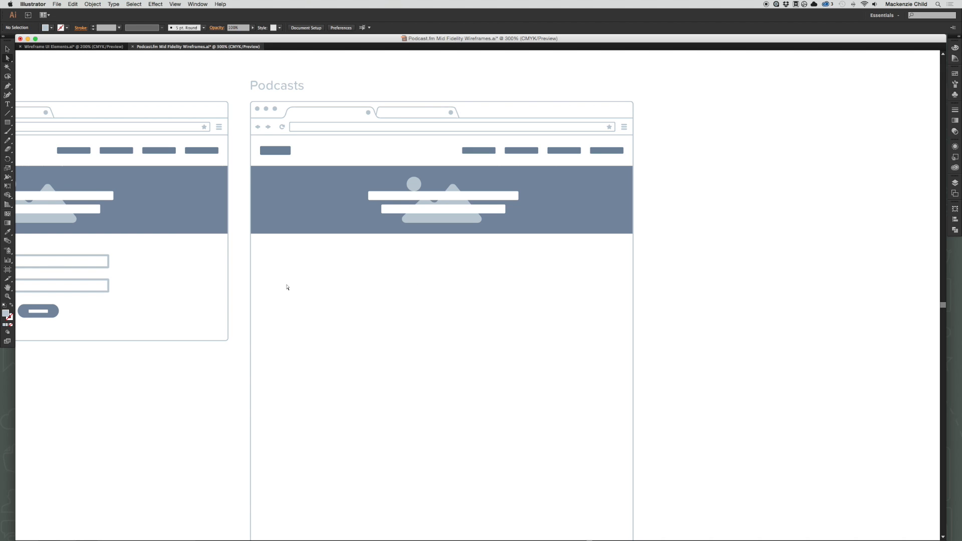
Copy the row of three square image placeholders from the kit's Images & Video section into the Podcasts page.
click(102, 46)
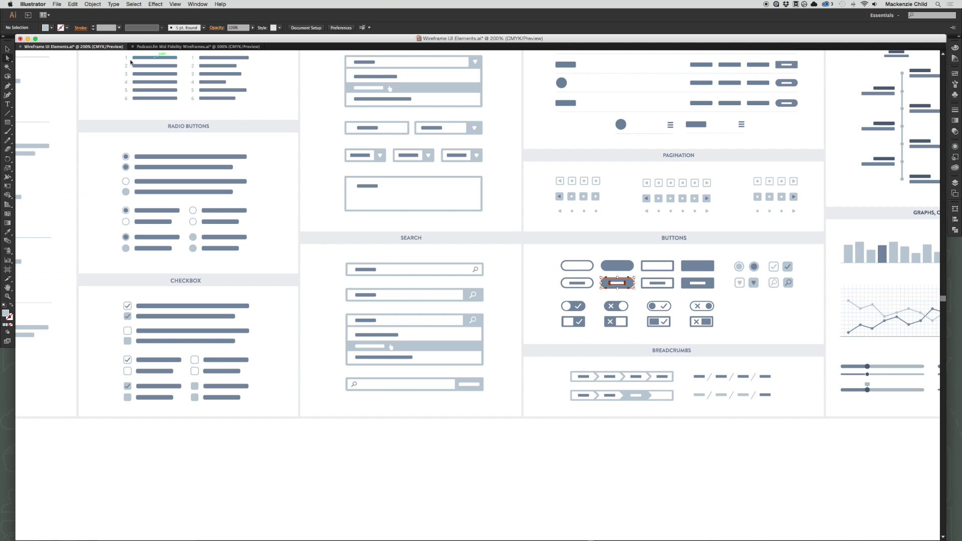
click(451, 251)
scroll(451, 252, left, 10)
scroll(451, 252, left, 10)
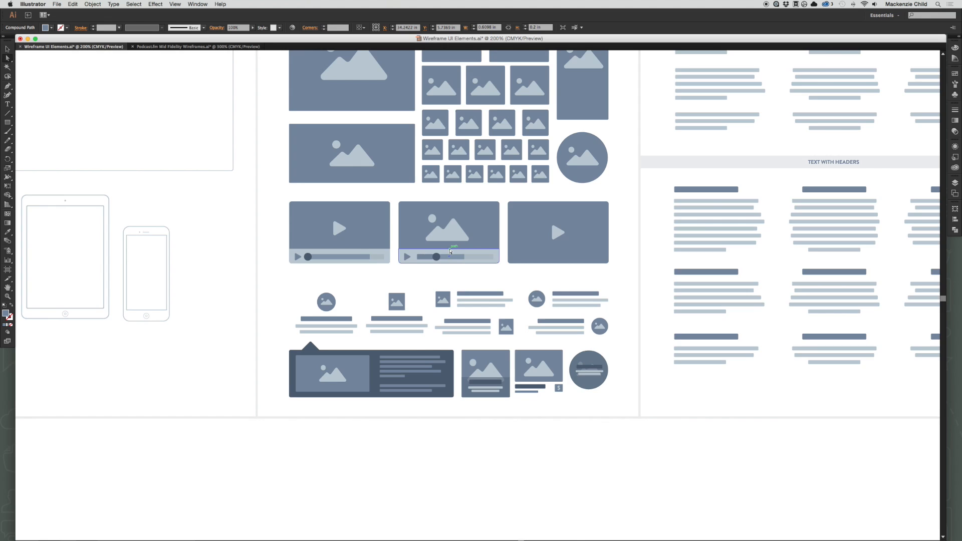
scroll(450, 252, up, 5)
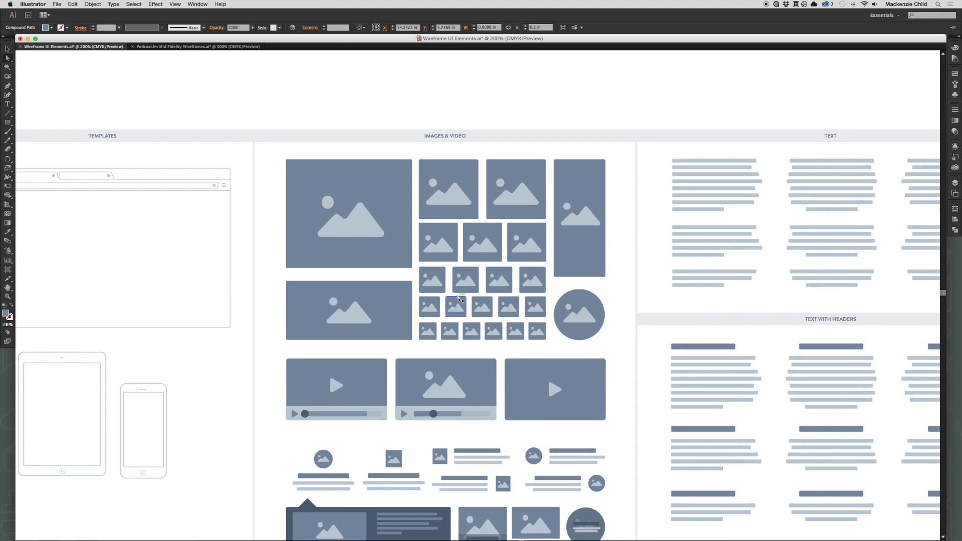
key(v)
click(448, 249)
shift+click(500, 245)
shift+click(515, 245)
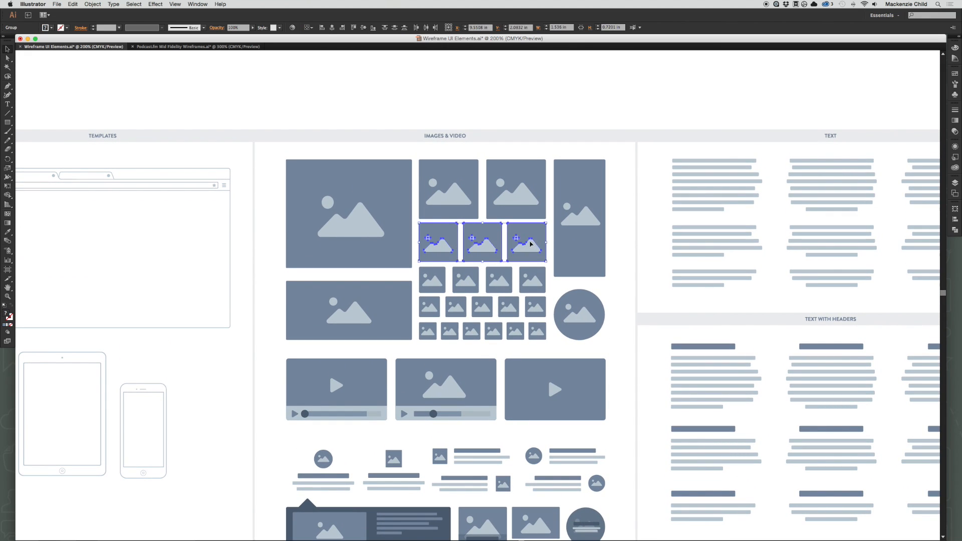
key(super+c)
click(194, 46)
key(super+v)
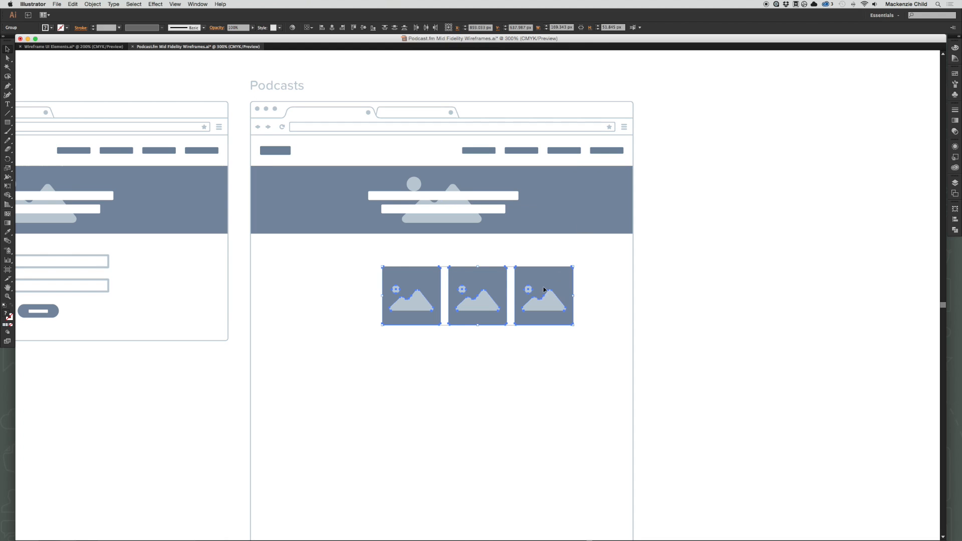
Enlarge the three image placeholders proportionally to about 81 px tall and centre the row below the Podcasts banner.
drag(544, 289, 451, 277)
drag(483, 316, 591, 355)
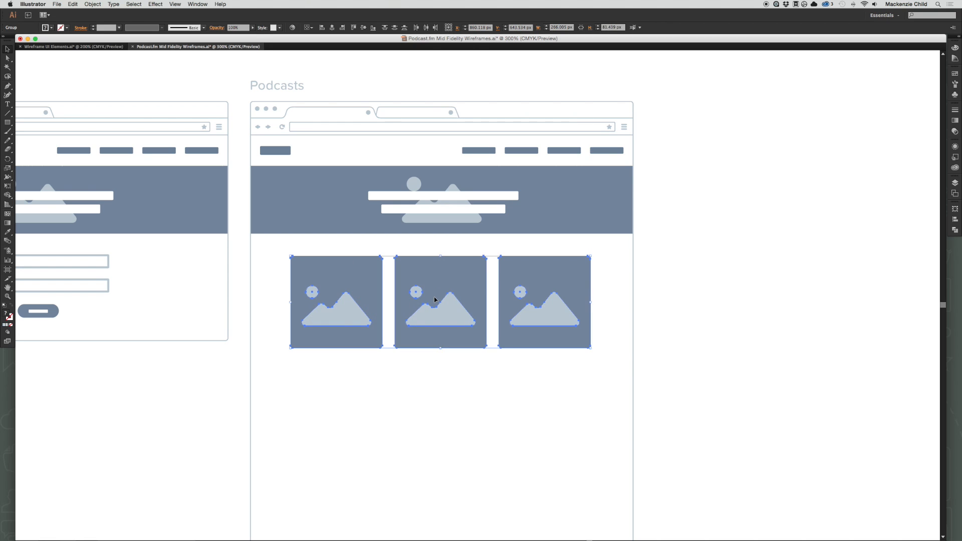
drag(435, 299, 438, 299)
click(532, 426)
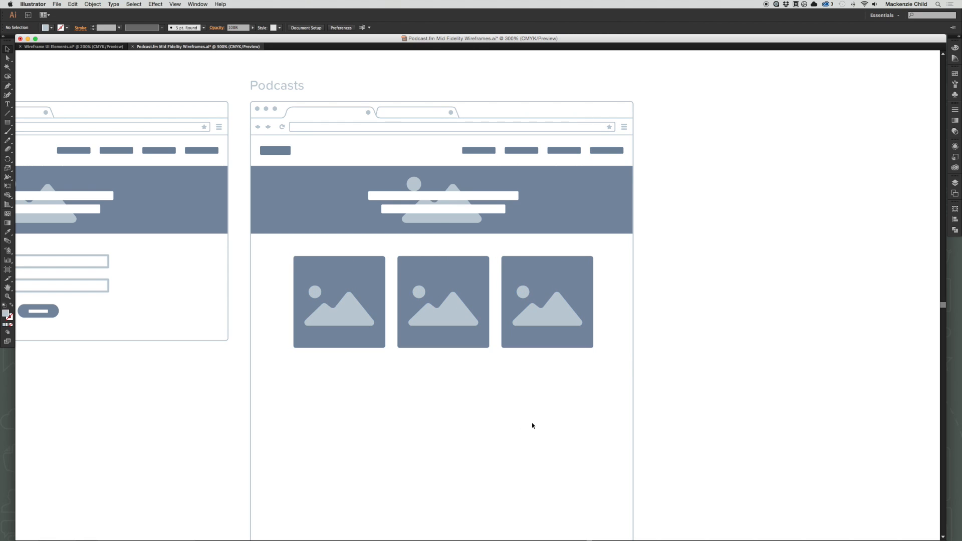
Copy the left-aligned header with three text lines from the kit's Text with Headers section into the Podcasts page.
drag(532, 425, 538, 386)
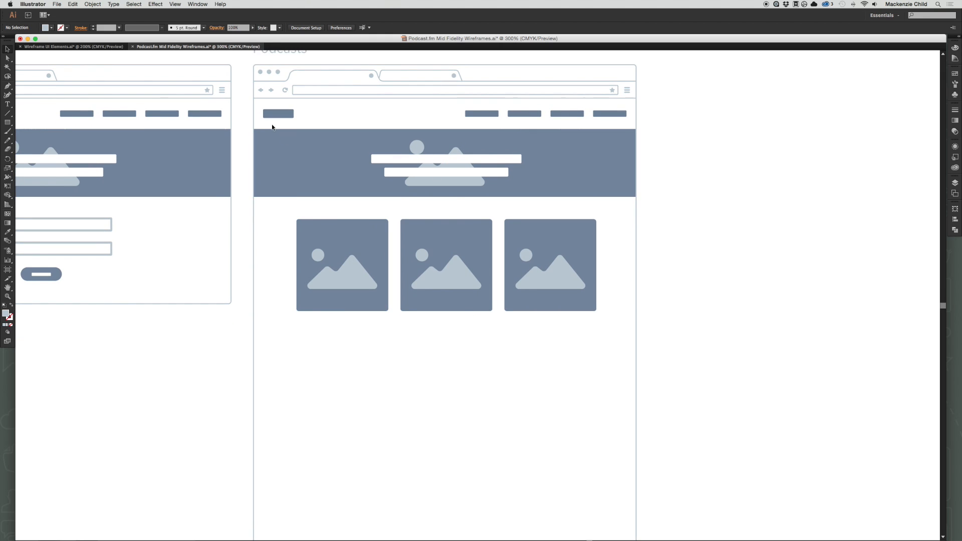
click(74, 46)
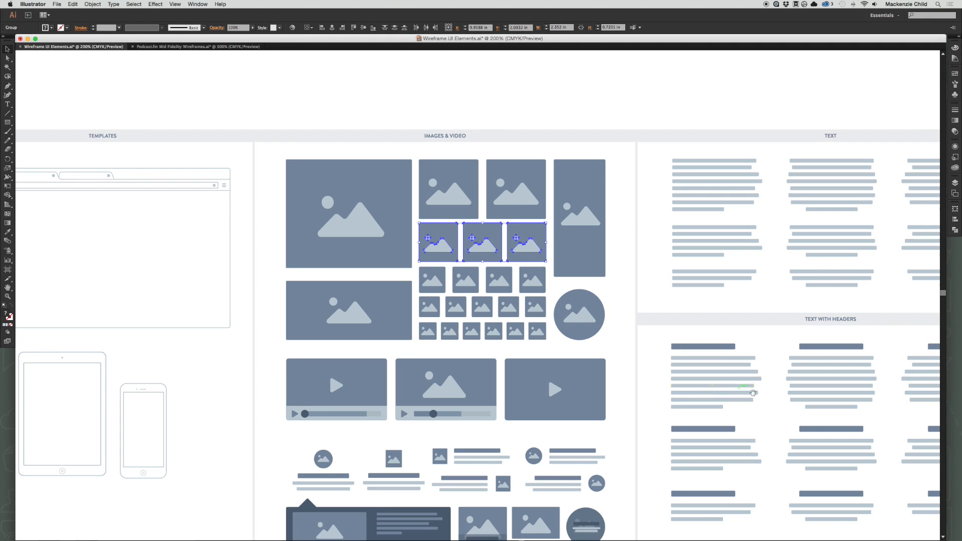
drag(753, 393, 430, 316)
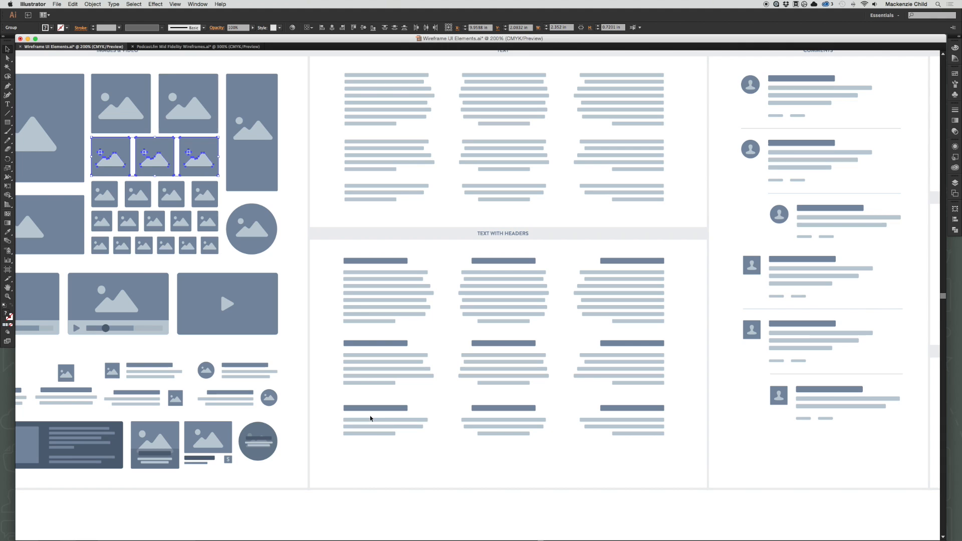
click(358, 409)
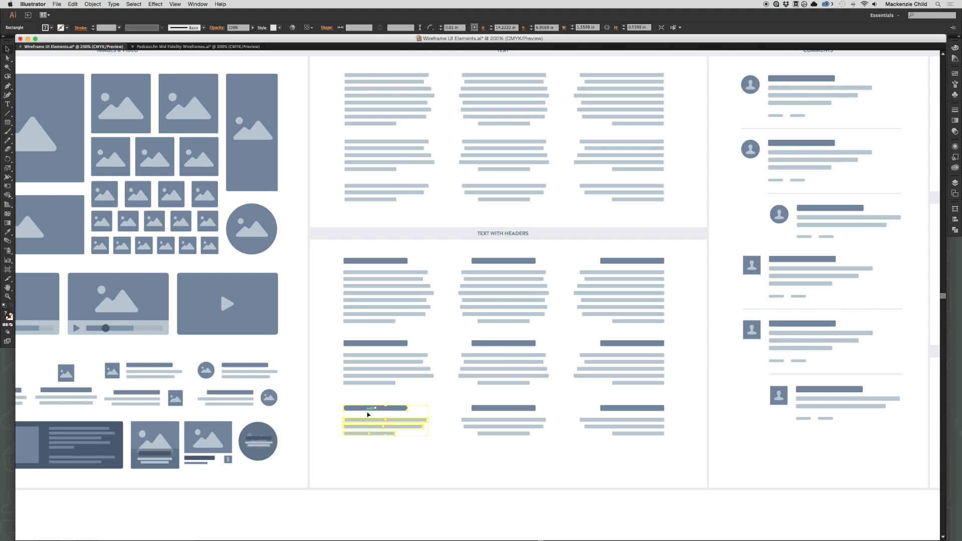
click(223, 47)
key(super+v)
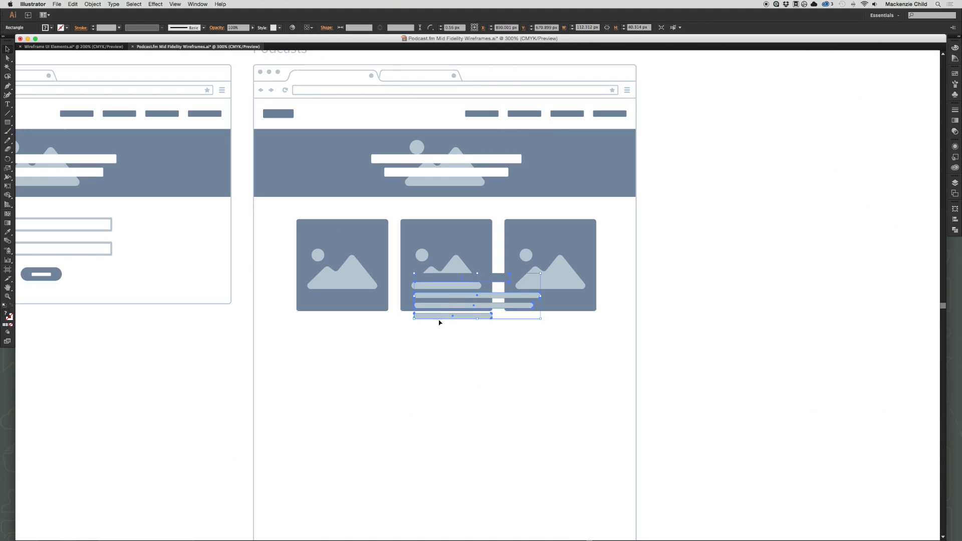
Align the header and text block under the first image and scale it down proportionally to the image's width.
drag(441, 317, 323, 361)
drag(424, 361, 388, 382)
click(438, 362)
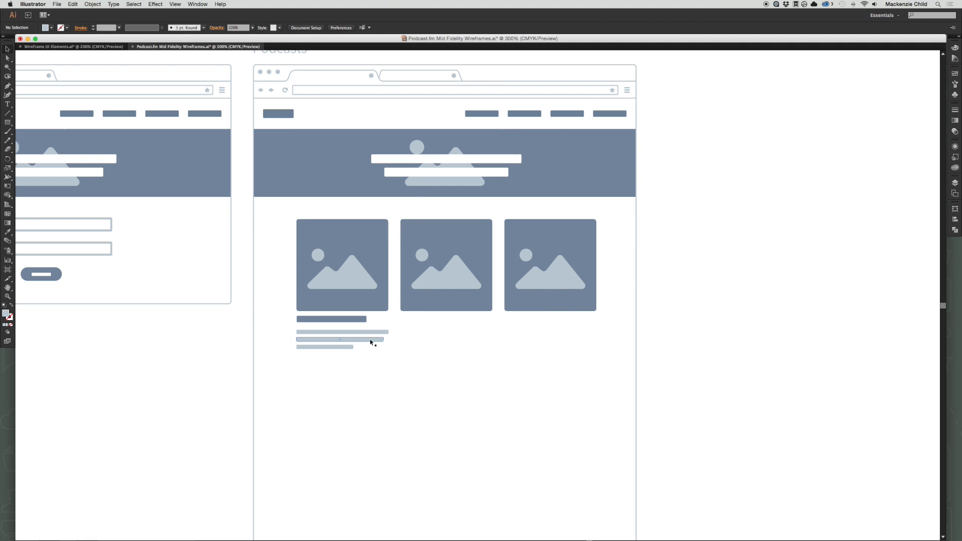
Duplicate the text block under the second and third images, leaving a slightly larger gap below the image row.
drag(372, 341, 542, 339)
key(super+z)
click(420, 361)
click(534, 369)
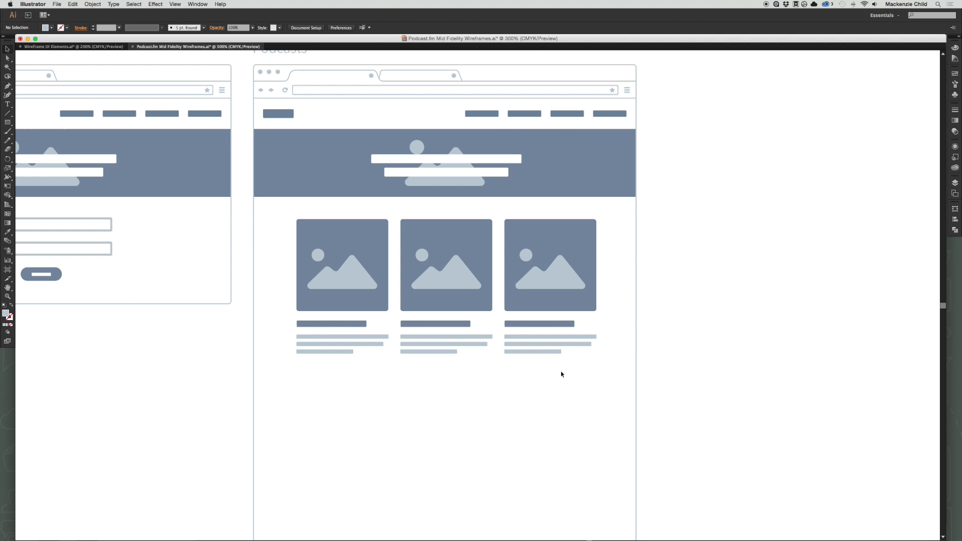
Duplicate the row of three image-and-text cards directly below itself and repeat the duplication for a third row.
drag(492, 294, 522, 275)
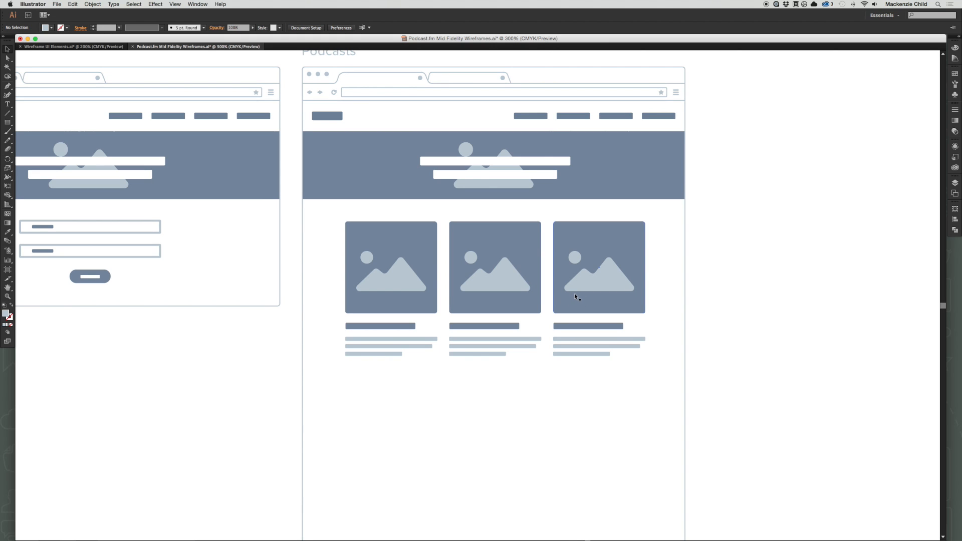
drag(623, 389, 370, 250)
drag(526, 377, 473, 322)
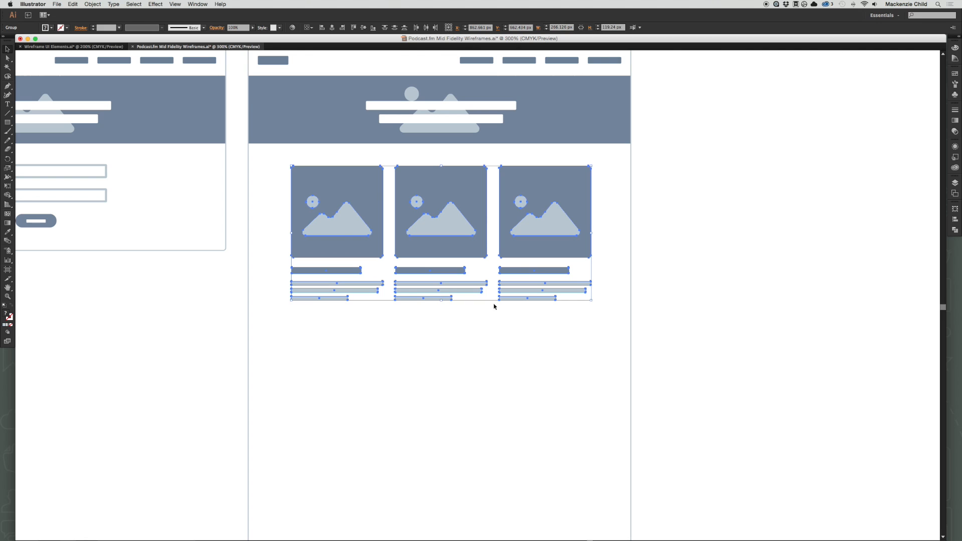
drag(453, 217, 453, 365)
scroll(453, 365, down, 5)
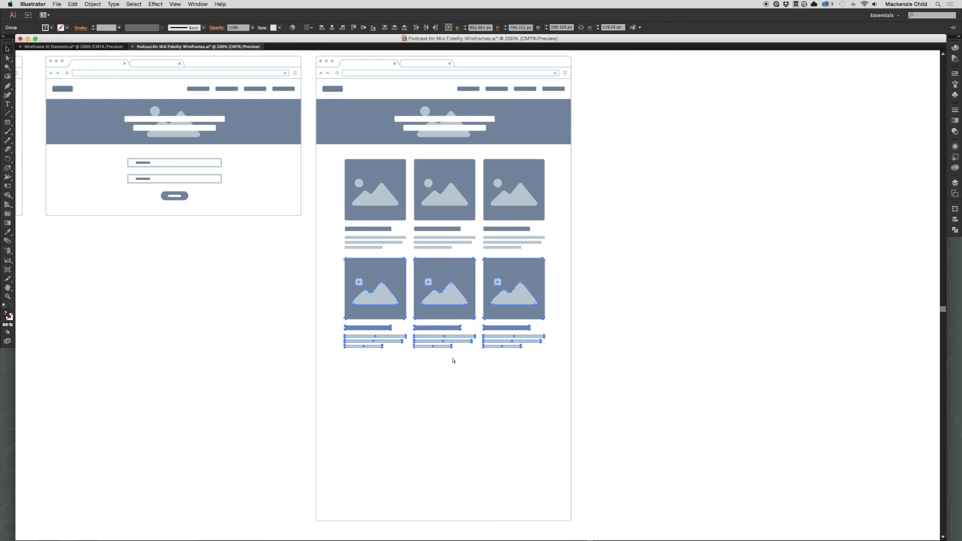
key(super+d)
click(669, 329)
Move the second and third card rows down together to widen the gap below the first row.
drag(527, 469, 357, 265)
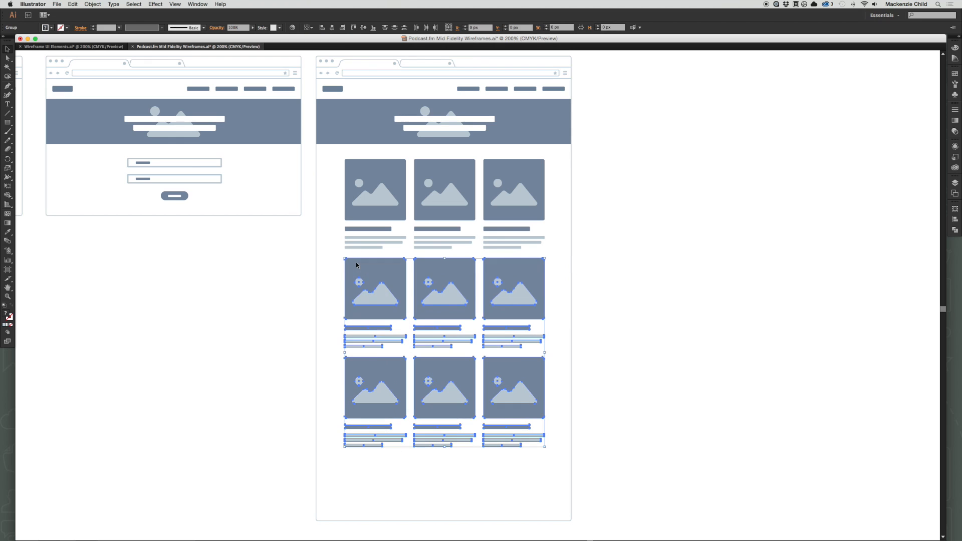
key(shift+Down)
key(shift+Down)
key(shift+Up)
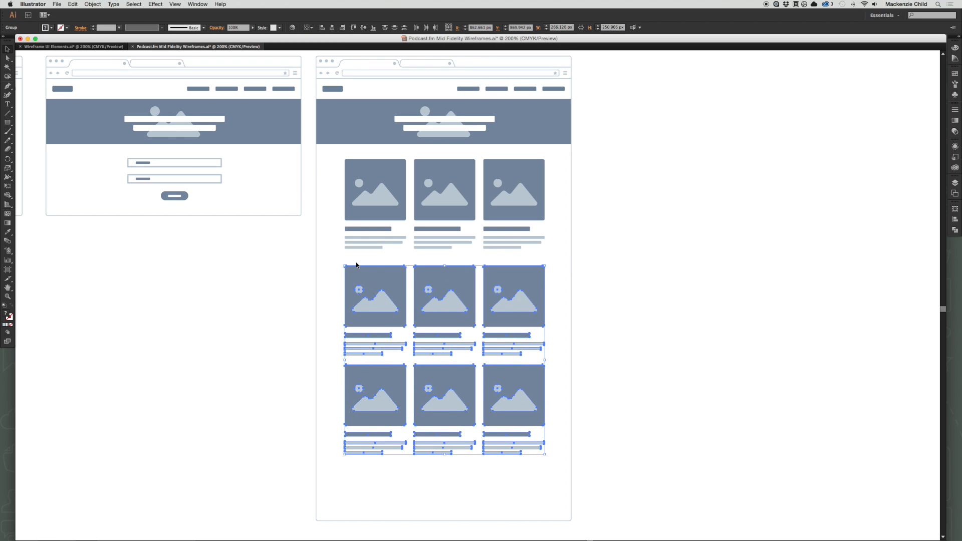
Delete the third card row and replace it with a copy of the second row, spaced like the rows above.
drag(333, 395, 523, 471)
key(Delete)
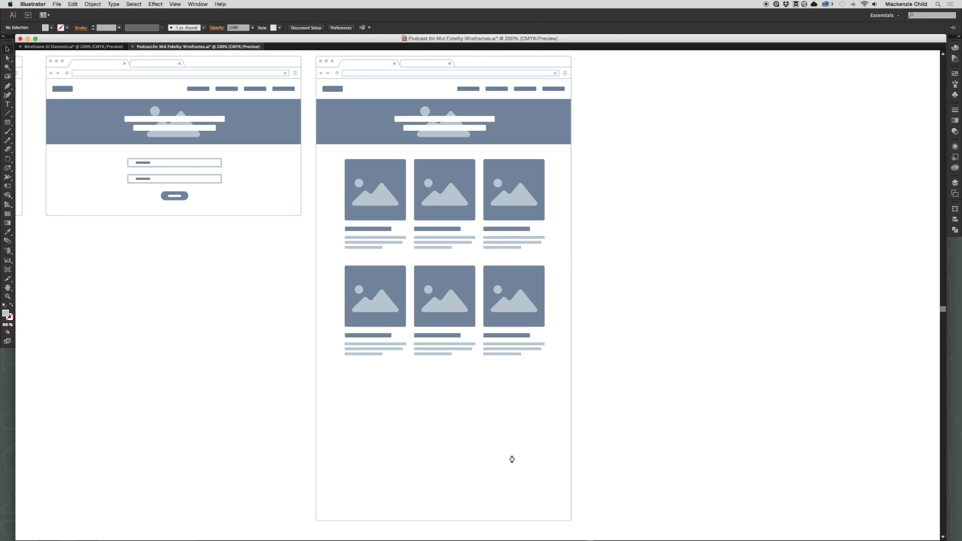
drag(404, 300, 404, 407)
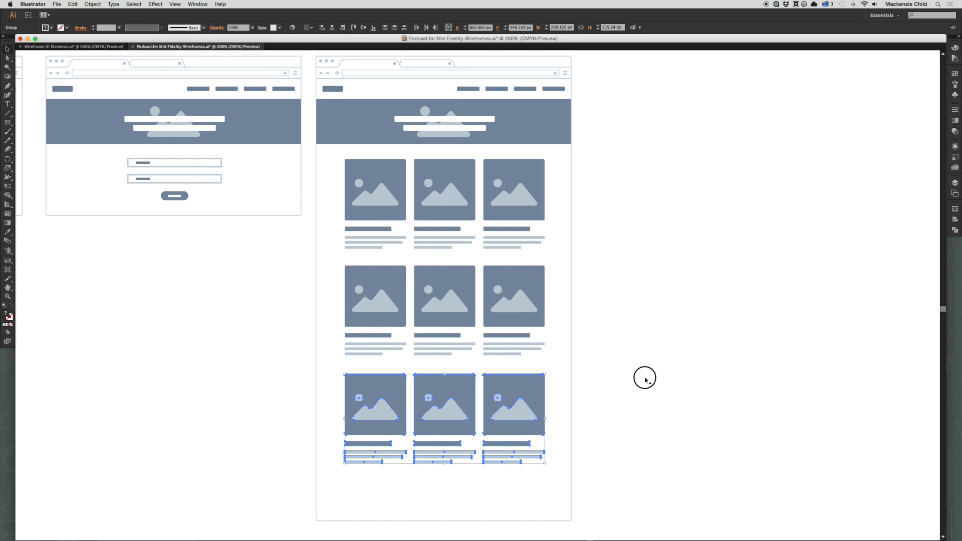
click(645, 381)
Find the pagination elements in the Wireframe UI Elements document and copy the filled row with six squares.
drag(601, 277, 635, 344)
drag(616, 448, 551, 361)
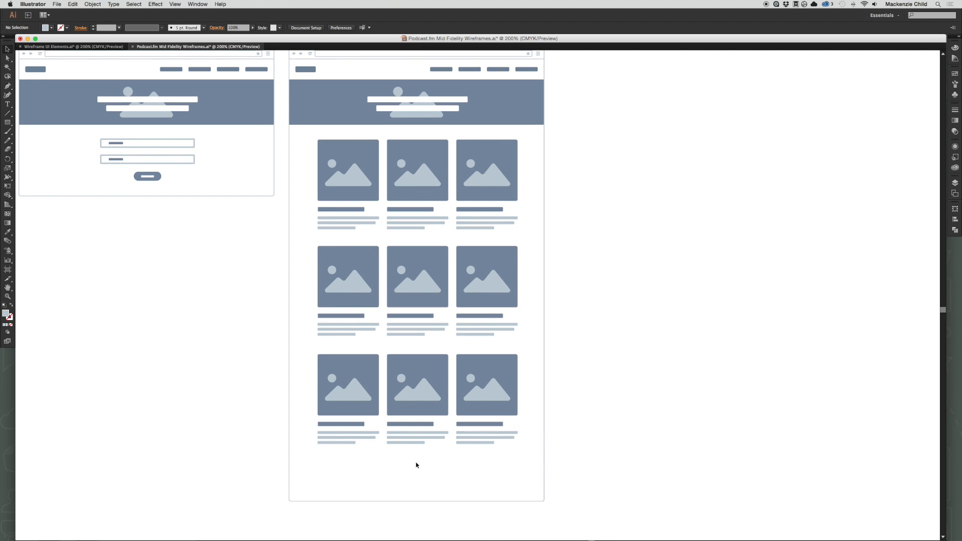
click(100, 45)
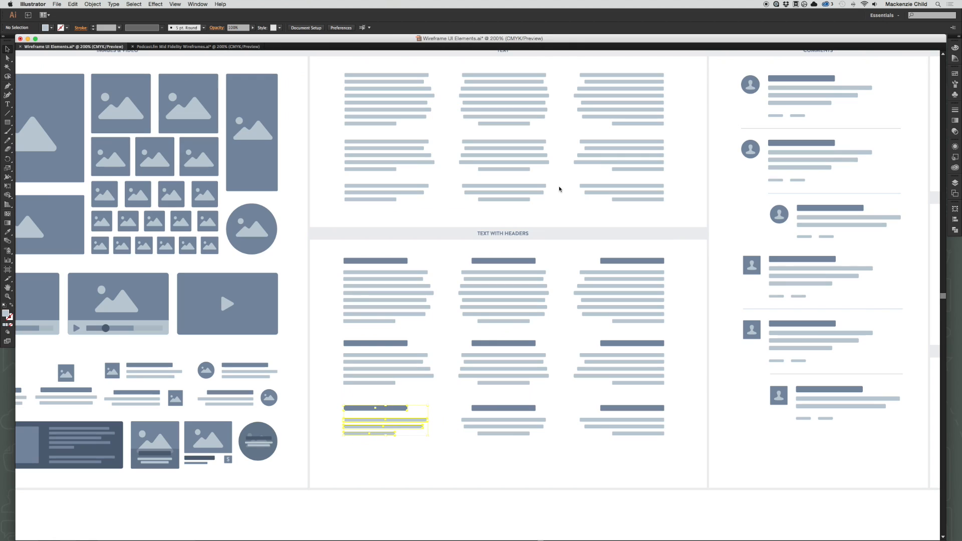
drag(876, 413, 357, 385)
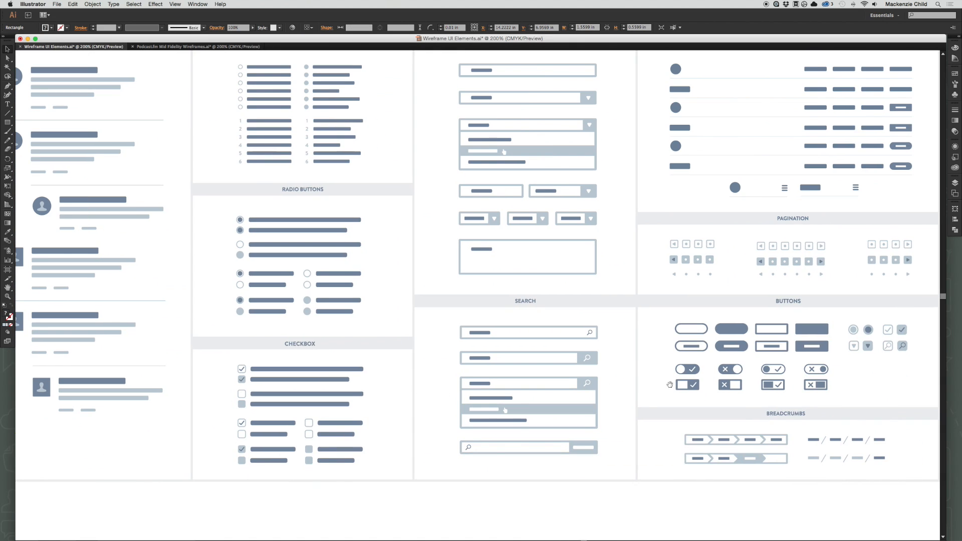
drag(716, 381, 403, 420)
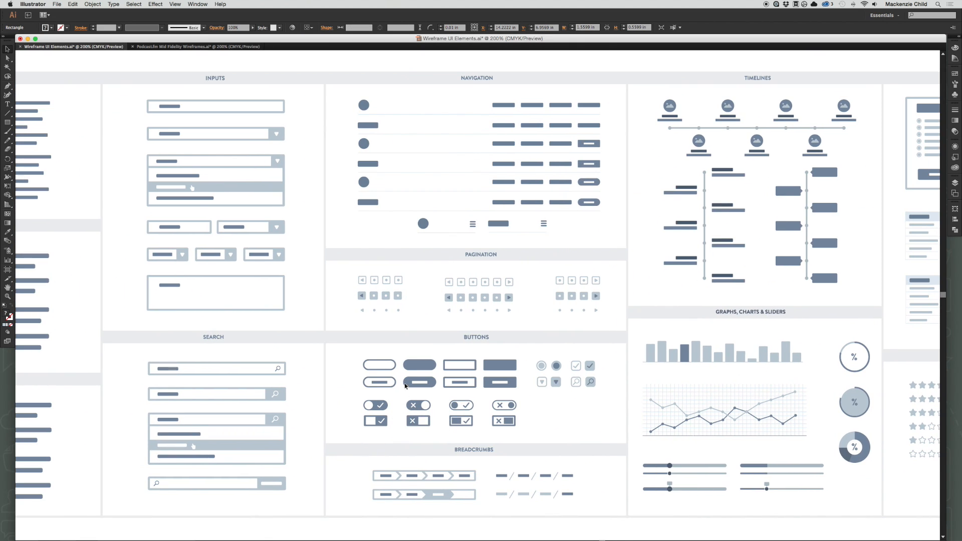
drag(260, 203, 333, 245)
drag(760, 394, 760, 396)
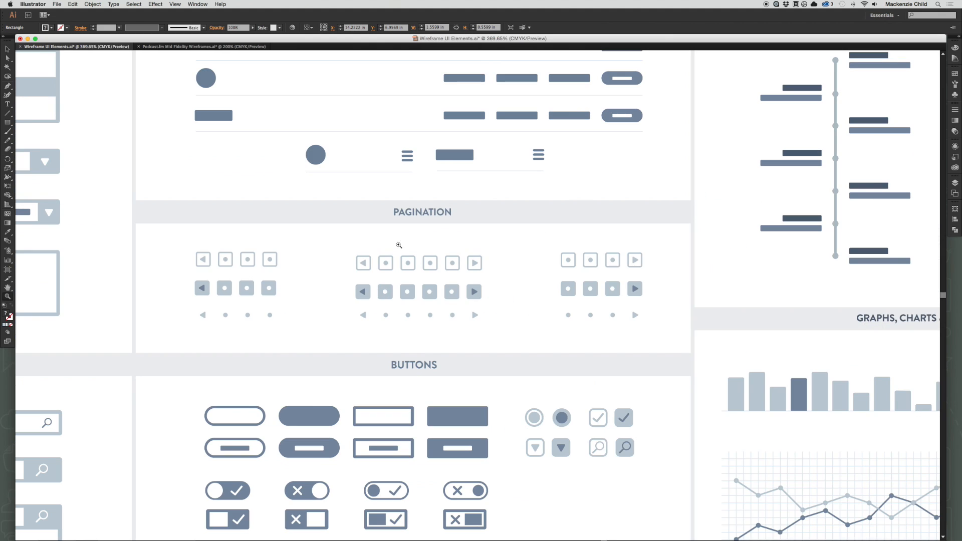
key(v)
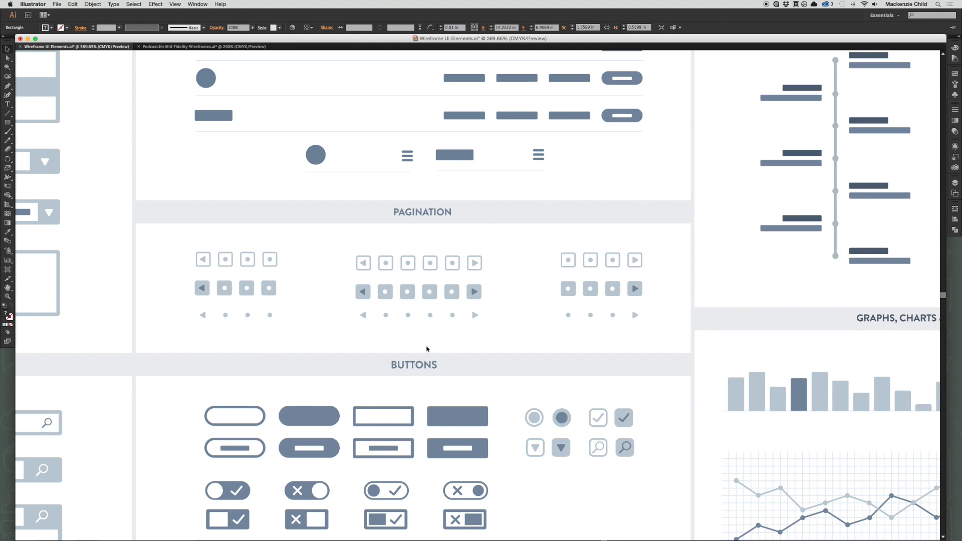
click(408, 299)
Paste the pagination row into the Podcasts wireframe and centre it below the third card row.
key(super+grave)
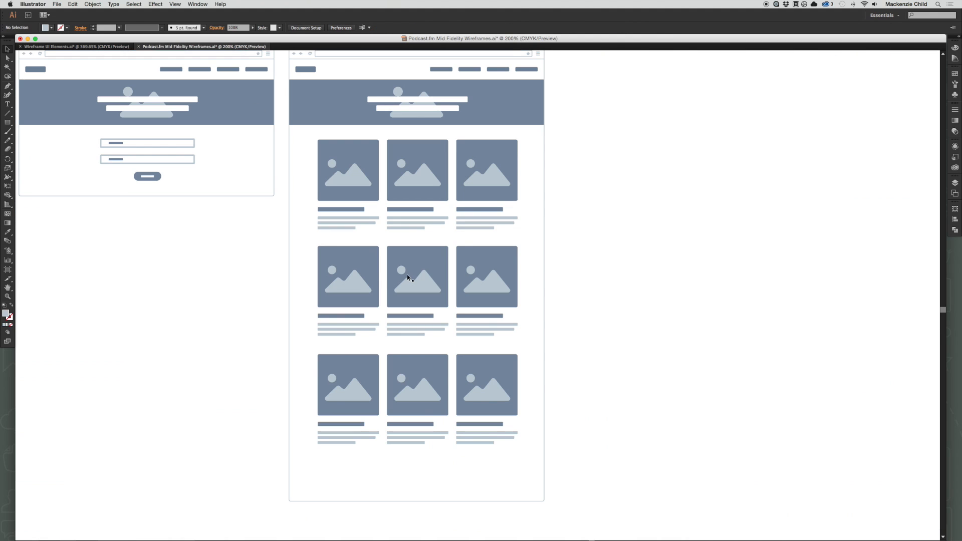
drag(446, 458, 471, 369)
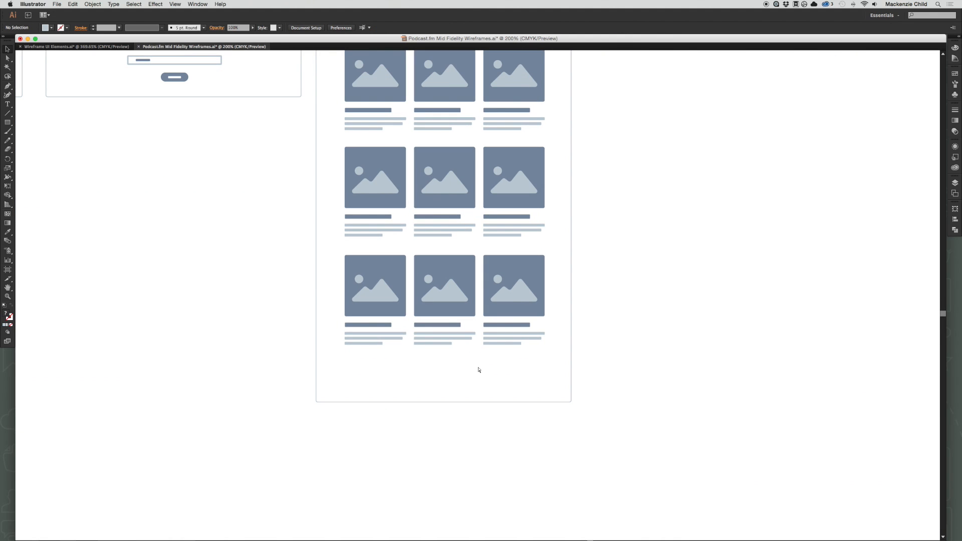
key(super+v)
drag(482, 299, 451, 367)
click(544, 375)
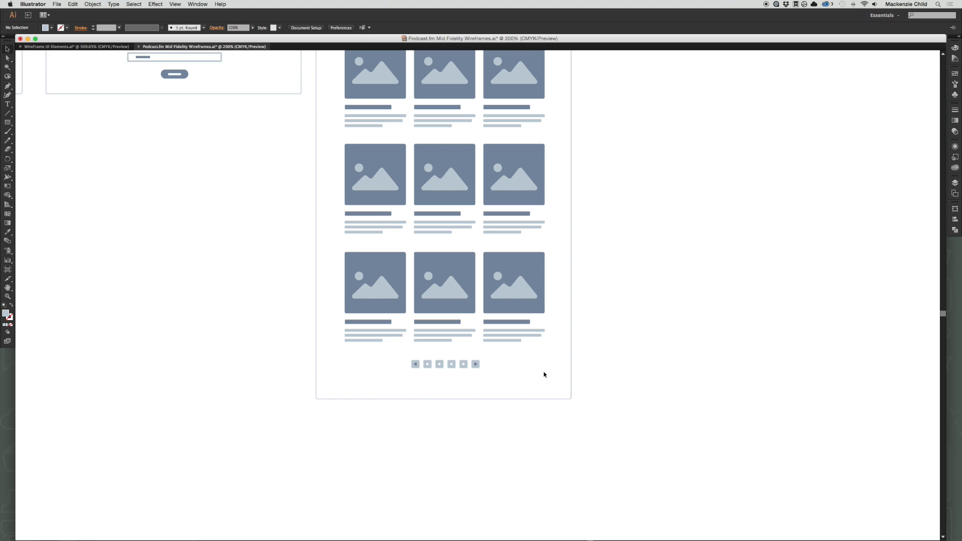
Shorten the Podcasts browser frame by raising its bottom edge closer to the pagination row.
key(a)
drag(599, 429, 318, 385)
click(520, 399)
scroll(668, 307, up, 5)
scroll(668, 308, right, 3)
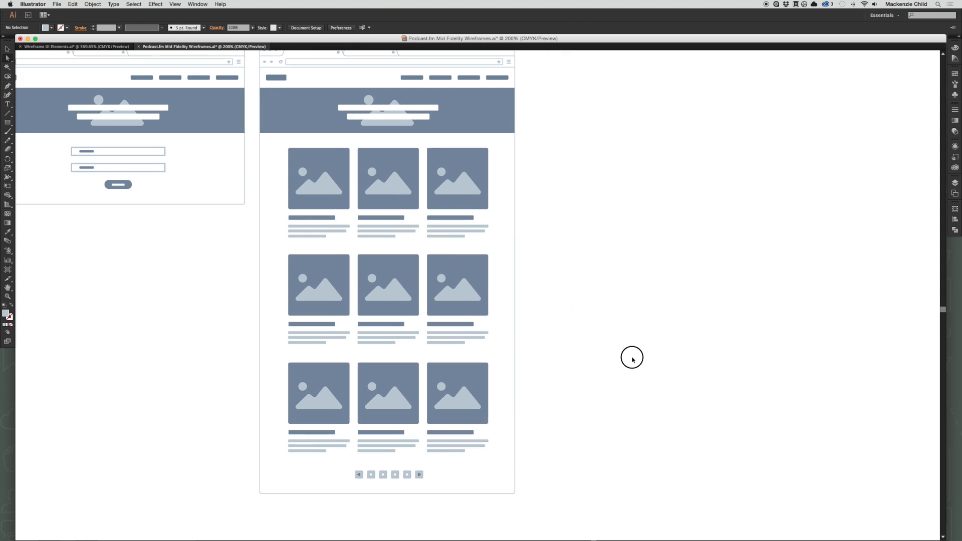
scroll(632, 371, up, 3)
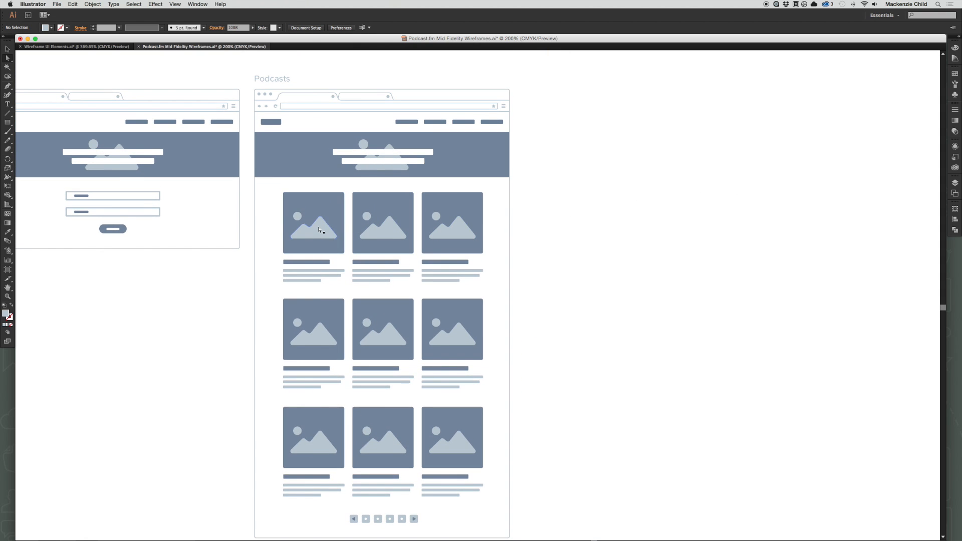
Duplicate the Podcasts title, browser frame, navigation and banner beside the original to form another page.
key(v)
click(249, 66)
drag(249, 66, 529, 185)
drag(394, 166, 657, 165)
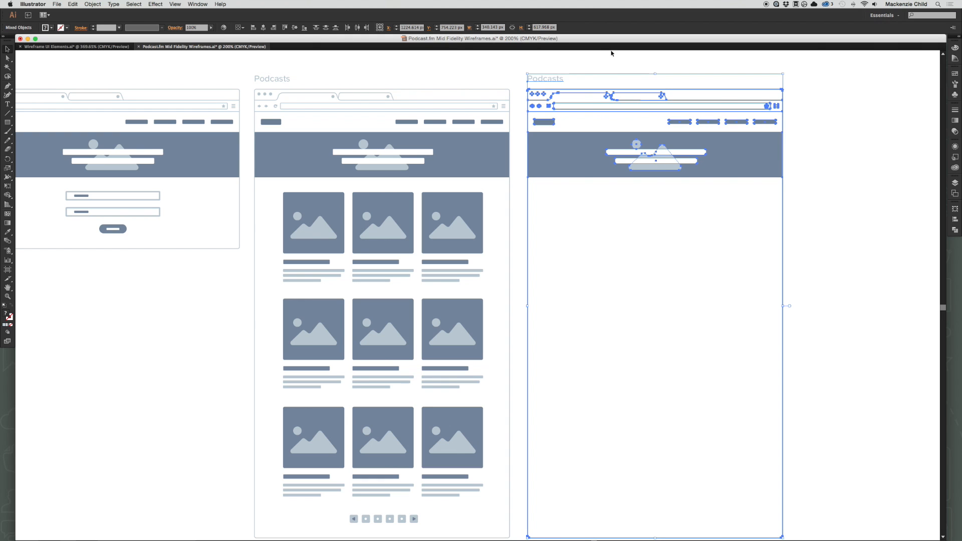
Retitle the duplicated page as Podcast Show.
drag(707, 88, 560, 91)
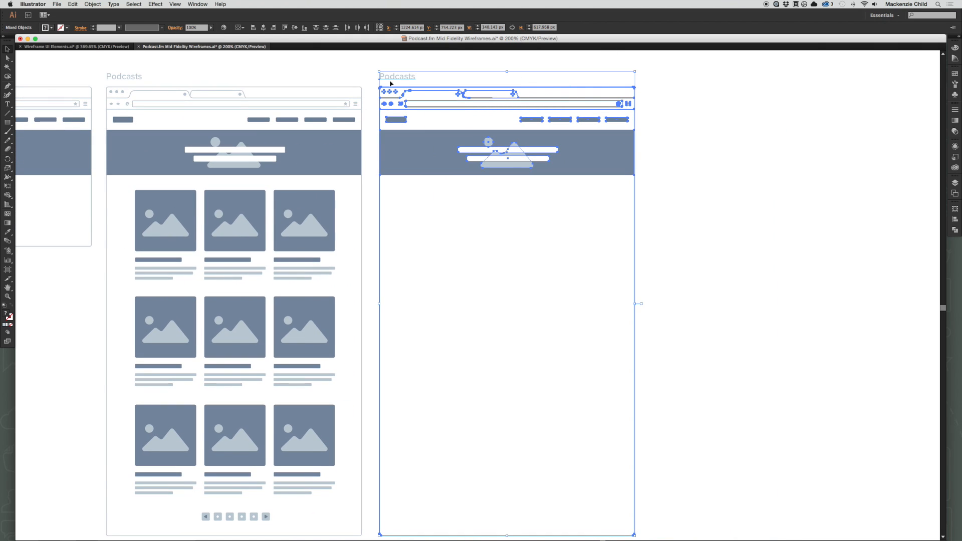
key(t)
click(408, 76)
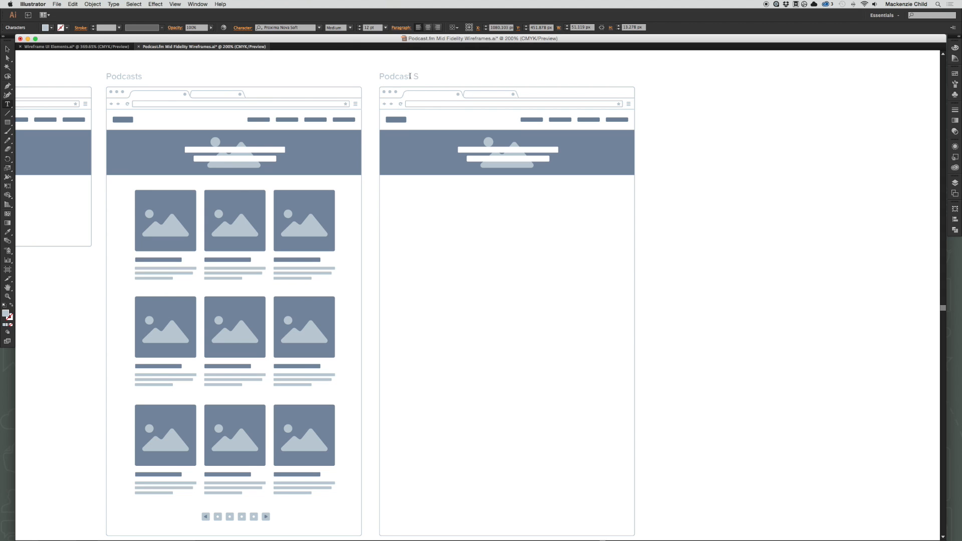
key(Escape)
click(641, 100)
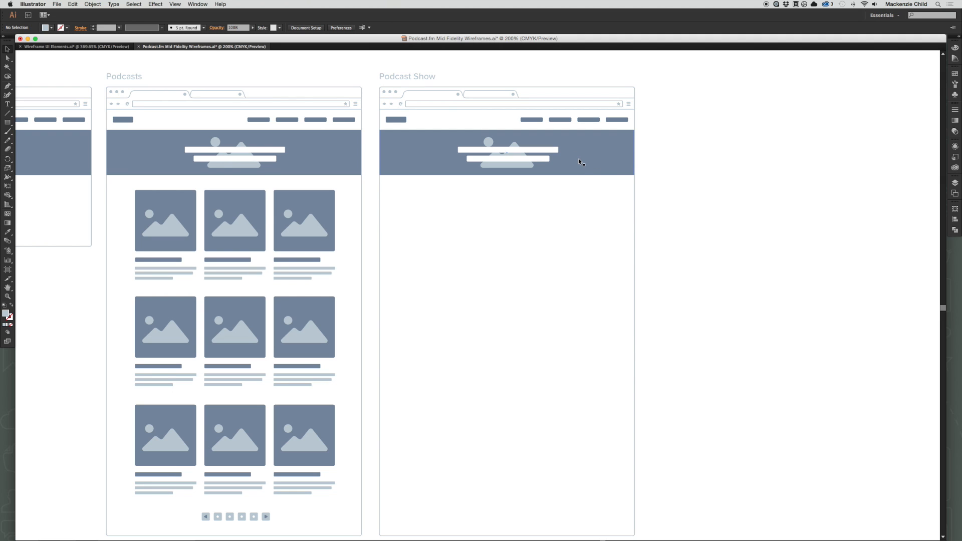
Delete the two white heading bars and the image placeholder icon from the Podcast Show banner.
click(577, 172)
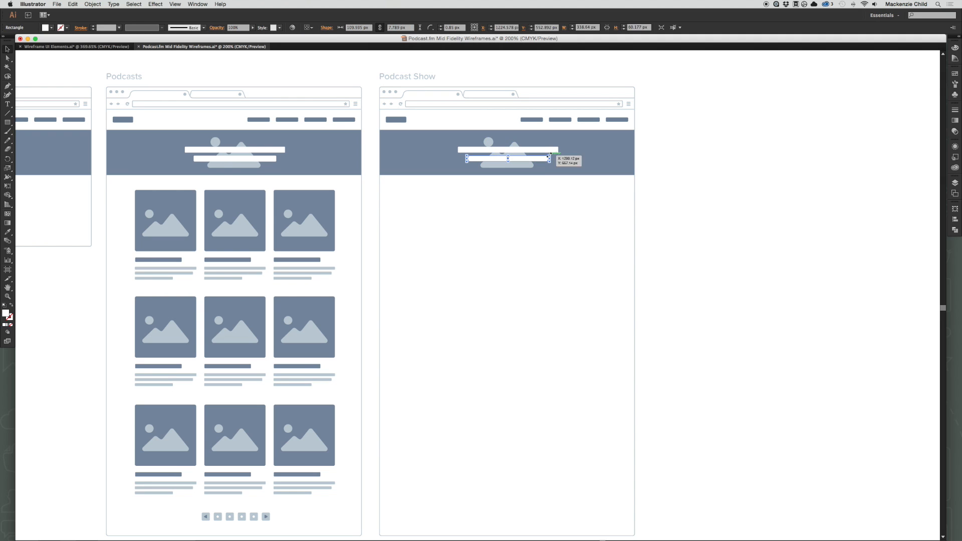
click(548, 152)
key(BackSpace)
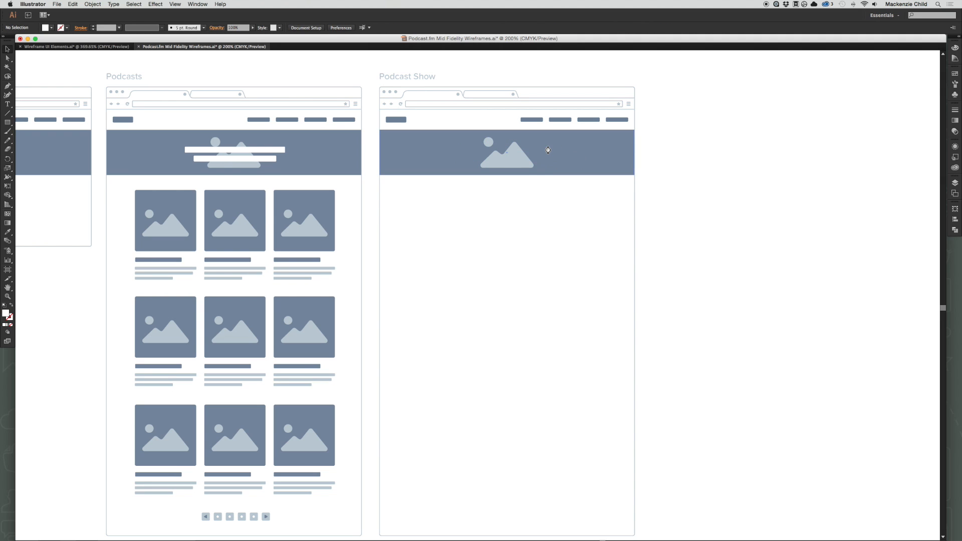
key(a)
click(511, 167)
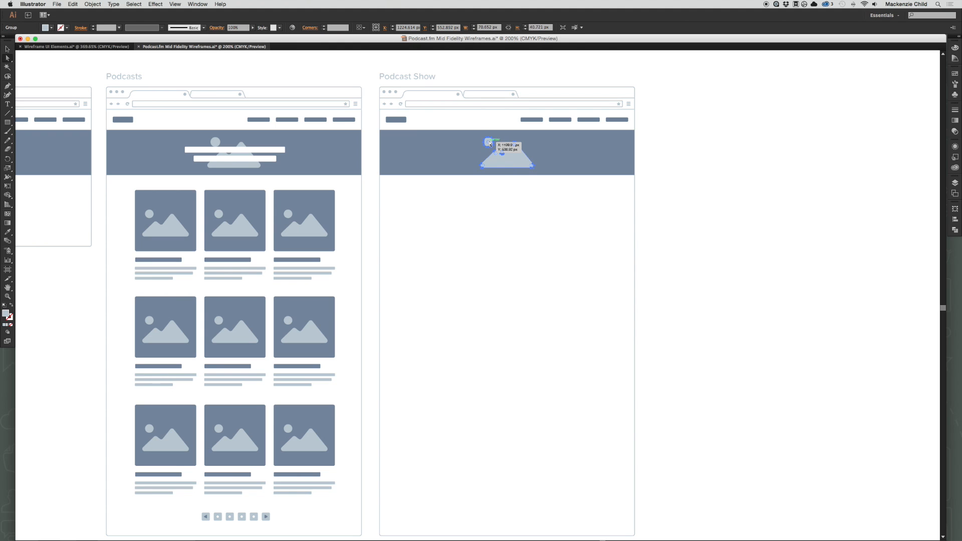
key(BackSpace)
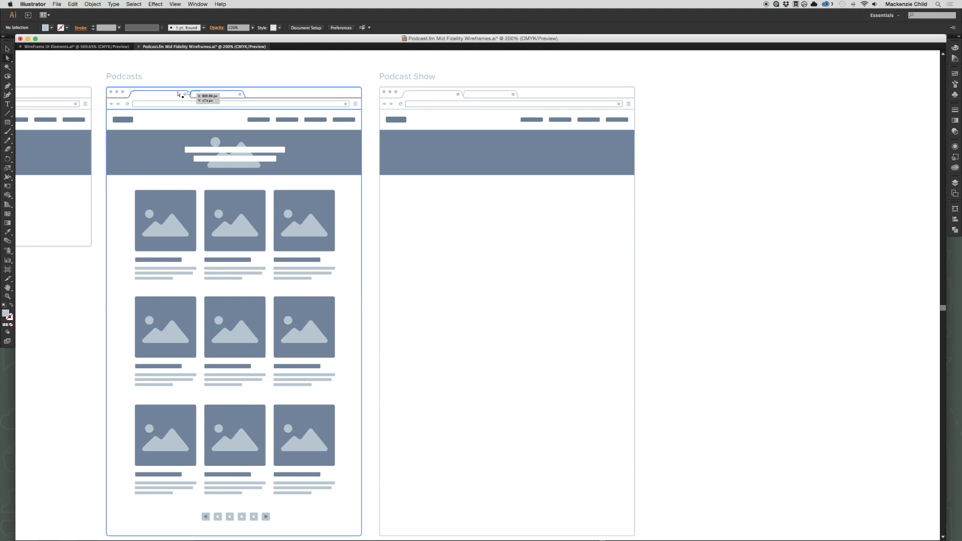
Copy a short centred text block with header from the UI kit and paste it onto the Podcast Show banner.
click(80, 46)
scroll(445, 321, left, 20)
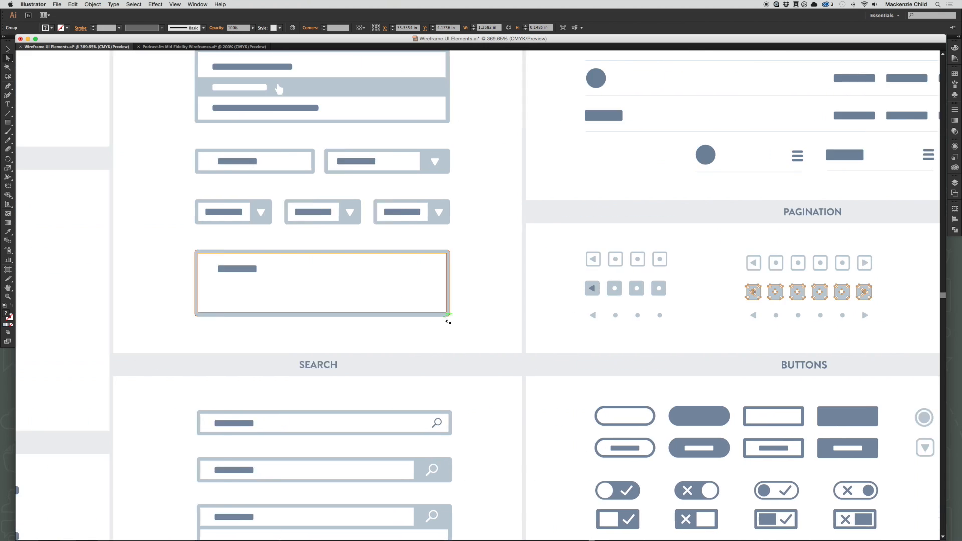
key(super+minus)
key(super+minus)
key(super+minus)
scroll(445, 320, left, 15)
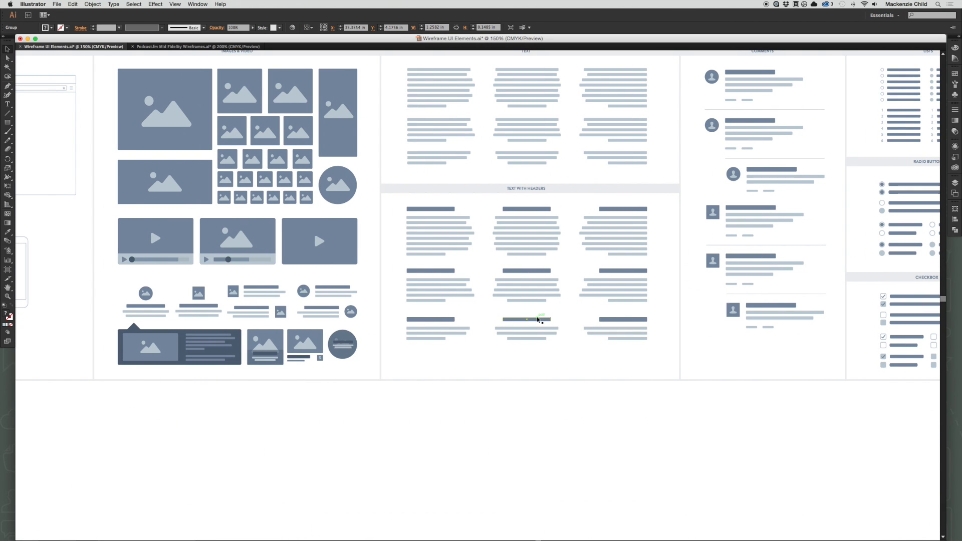
drag(538, 319, 526, 144)
click(529, 191)
click(563, 173)
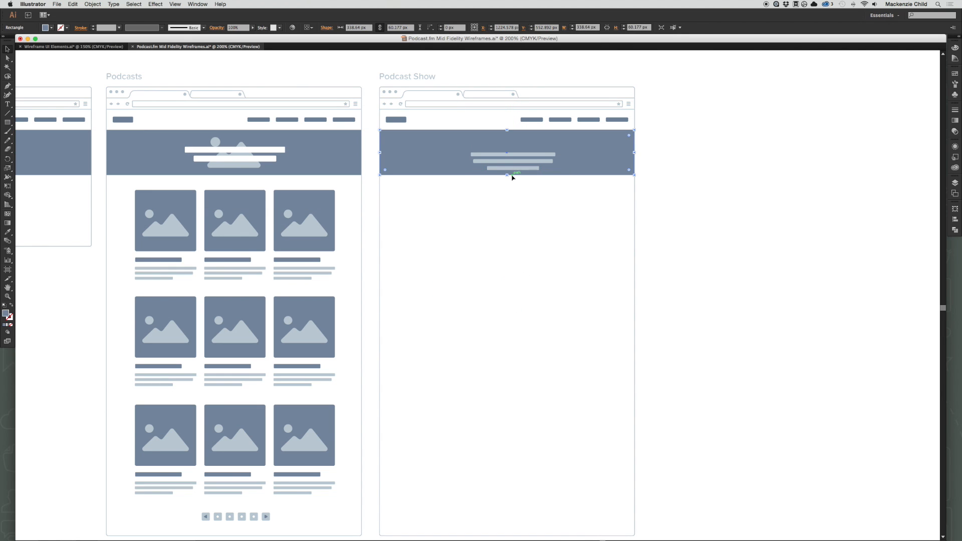
Extend the Podcast Show banner downward to about 86 px tall and recolour the text block's heading bar white.
mouse_move(508, 176)
mouse_down()
mouse_move(507, 194)
mouse_move(505, 174)
mouse_up()
click(535, 208)
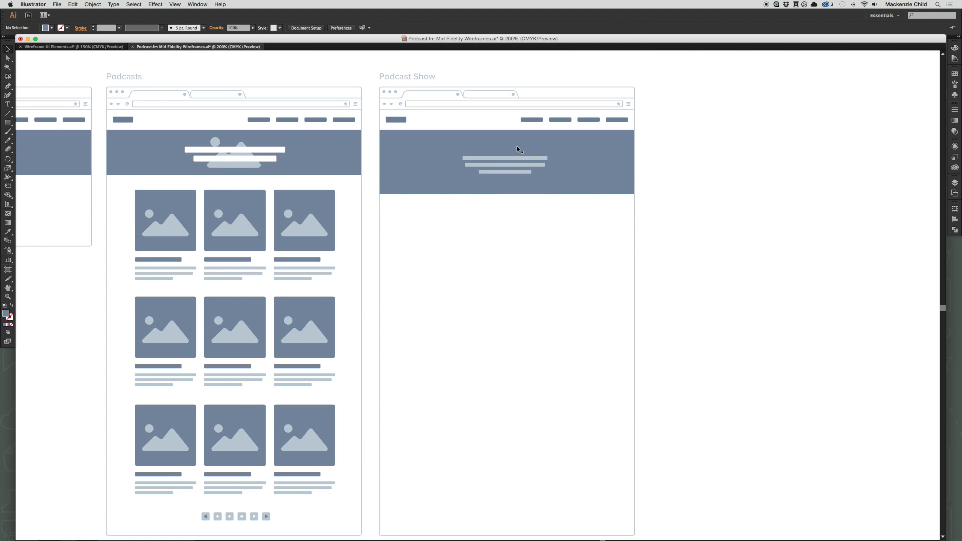
key(a)
click(517, 150)
key(i)
click(531, 216)
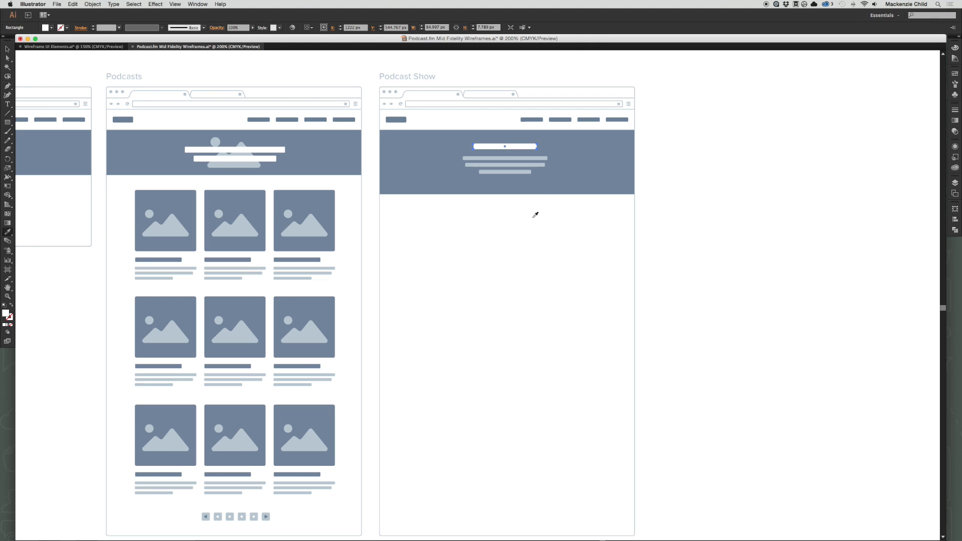
key(v)
click(533, 217)
Move the heading bar and text lines down slightly to centre them vertically in the Podcast Show banner.
drag(511, 170, 512, 174)
scroll(521, 219, down, 1)
click(521, 219)
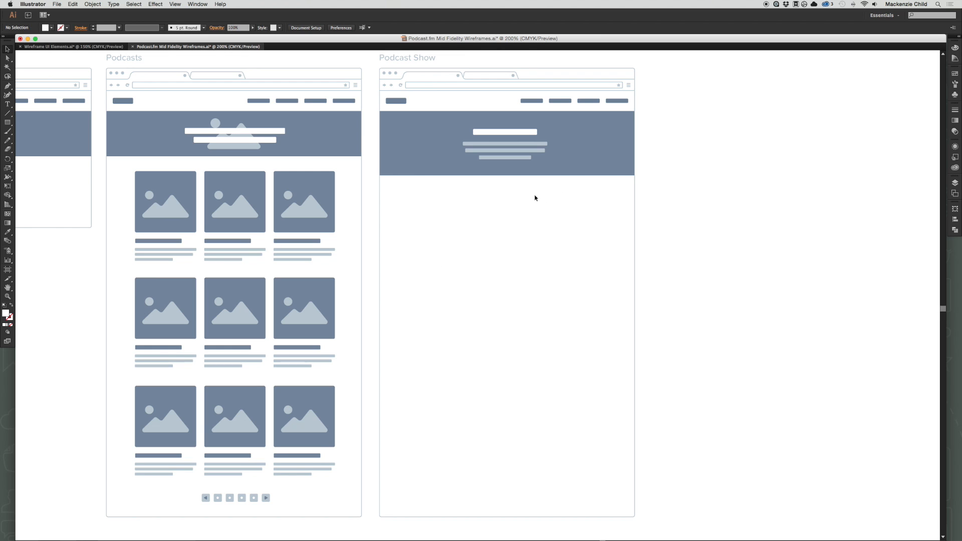
Find the breadcrumbs in the UI kit and copy the lower slash-separated trail with light bars and a dark last item.
click(96, 46)
scroll(693, 246, right, 10)
scroll(694, 247, right, 10)
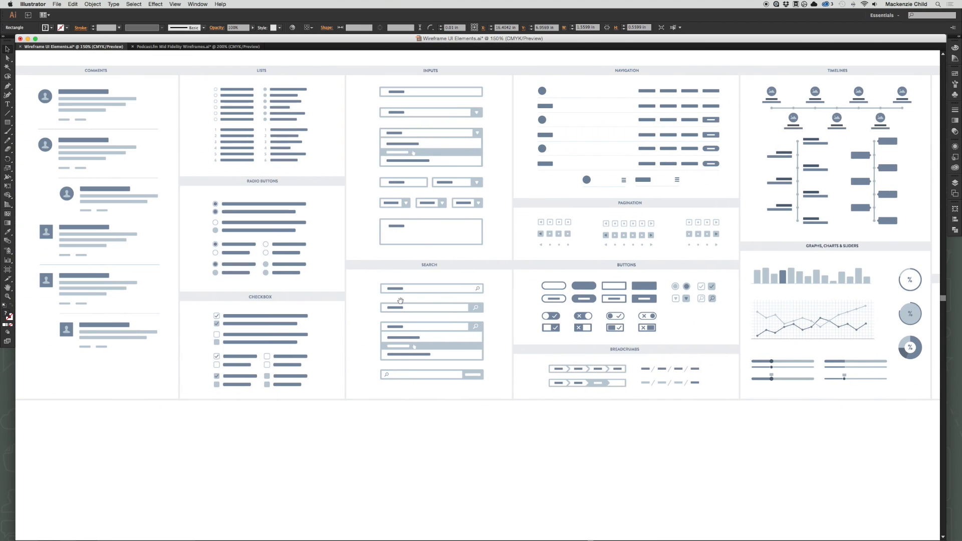
drag(597, 423, 464, 372)
key(z)
drag(319, 219, 685, 396)
key(v)
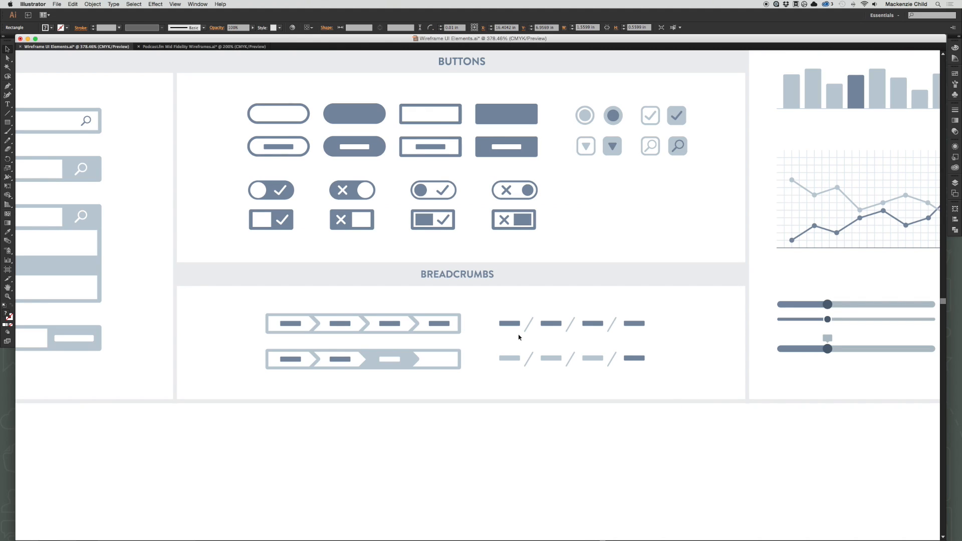
click(517, 360)
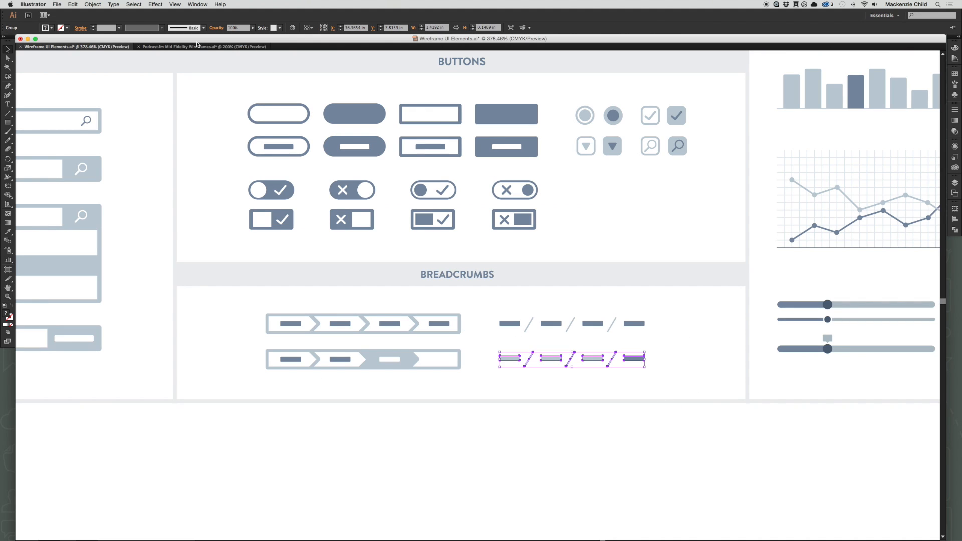
Paste the breadcrumb trail into the Podcast Show page and centre it just below the banner.
click(206, 47)
key(super+v)
drag(491, 299, 519, 189)
click(548, 219)
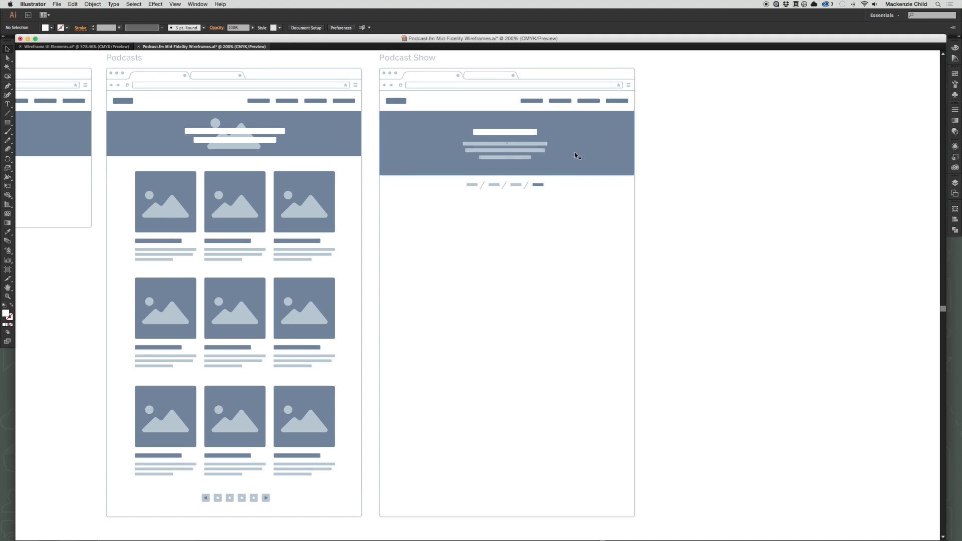
Duplicate the Podcast Show banner below the breadcrumb and collapse its height into a full-width divider line.
drag(574, 152, 576, 236)
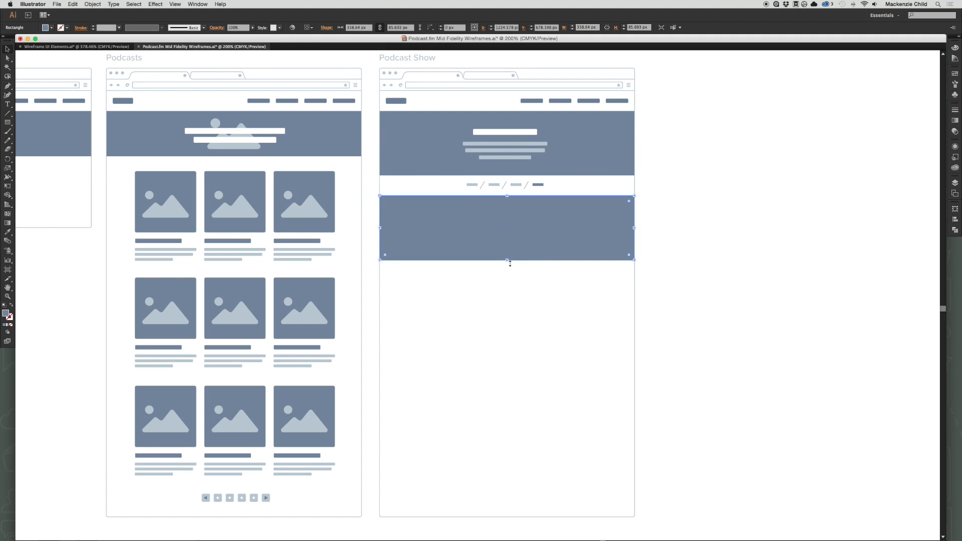
drag(510, 263, 515, 199)
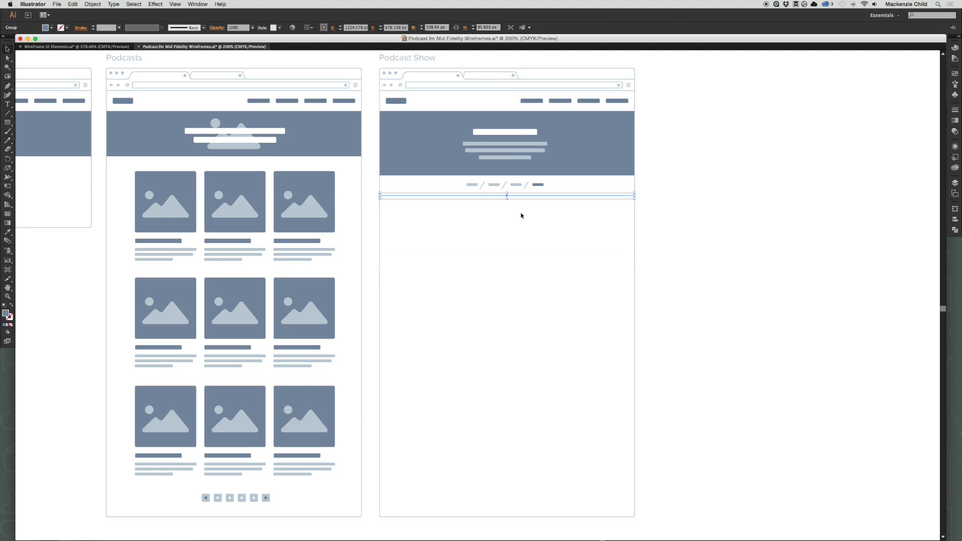
click(521, 216)
Try to thicken the divider line below the breadcrumb by stretching its lower edge.
key(z)
drag(400, 167, 678, 260)
drag(502, 235, 659, 343)
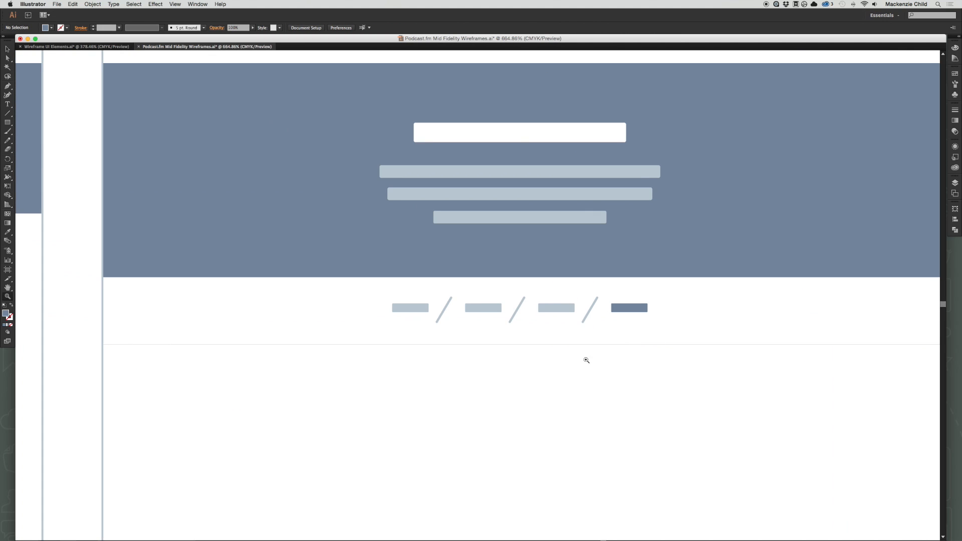
key(v)
click(526, 344)
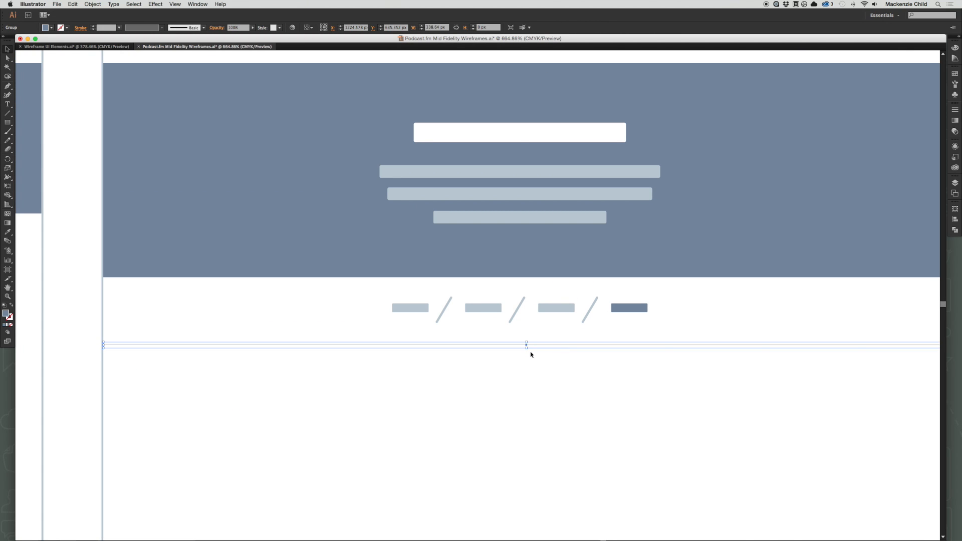
drag(527, 347, 530, 359)
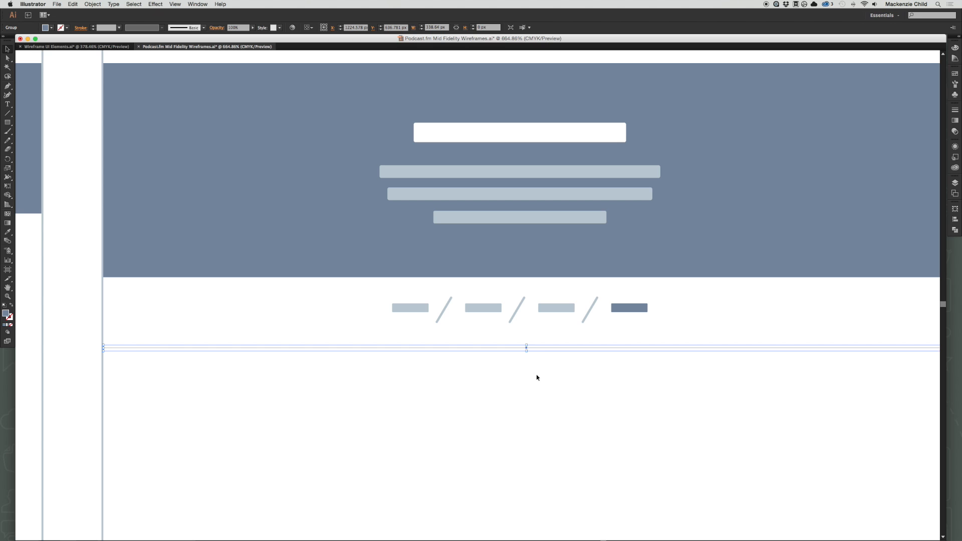
Recolour the divider line below the Podcast Show breadcrumb by sampling the light fill of a breadcrumb bar.
click(536, 374)
click(522, 338)
key(Delete)
drag(522, 338, 476, 271)
drag(498, 197, 465, 279)
key(i)
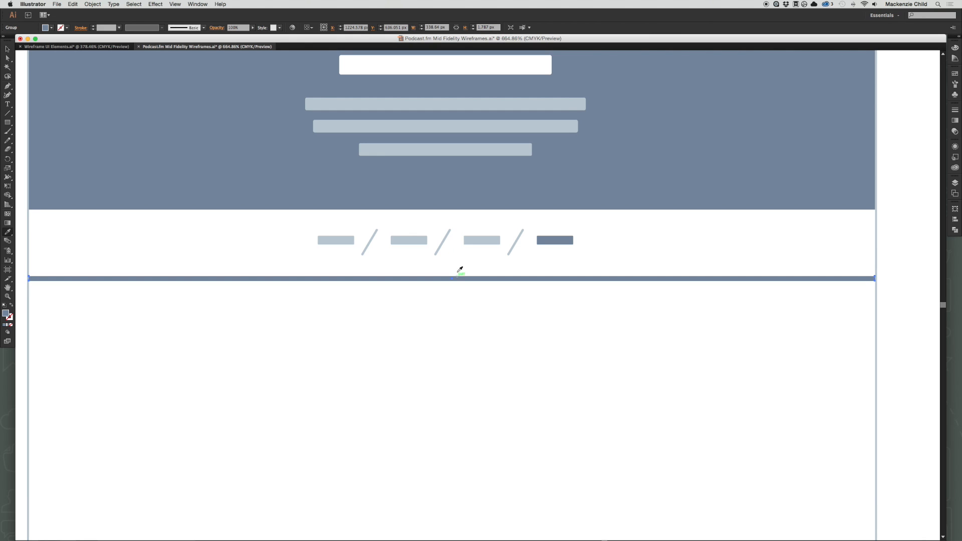
click(421, 242)
key(v)
Reduce the height of the divider line below the breadcrumb to a thin rule by moving its lower edge up.
click(451, 284)
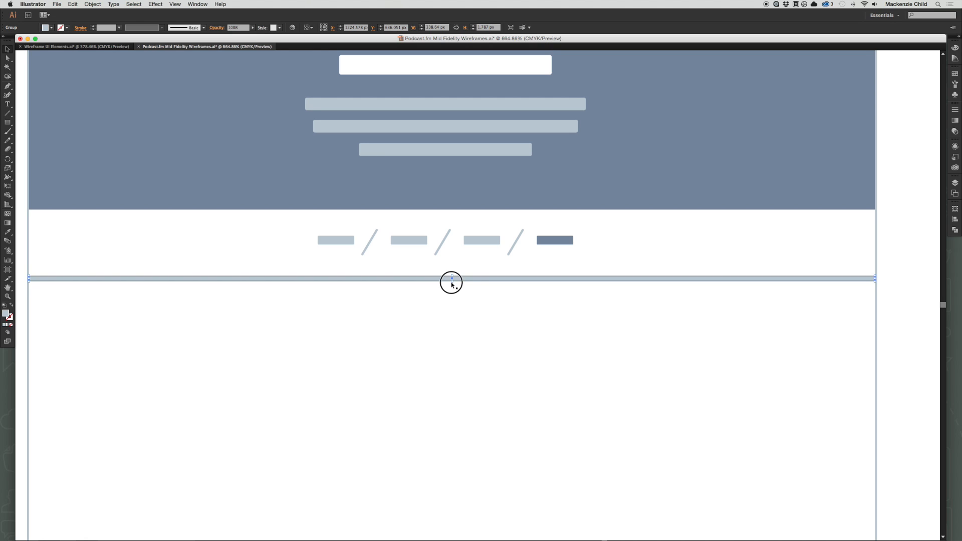
drag(452, 284, 453, 280)
click(474, 300)
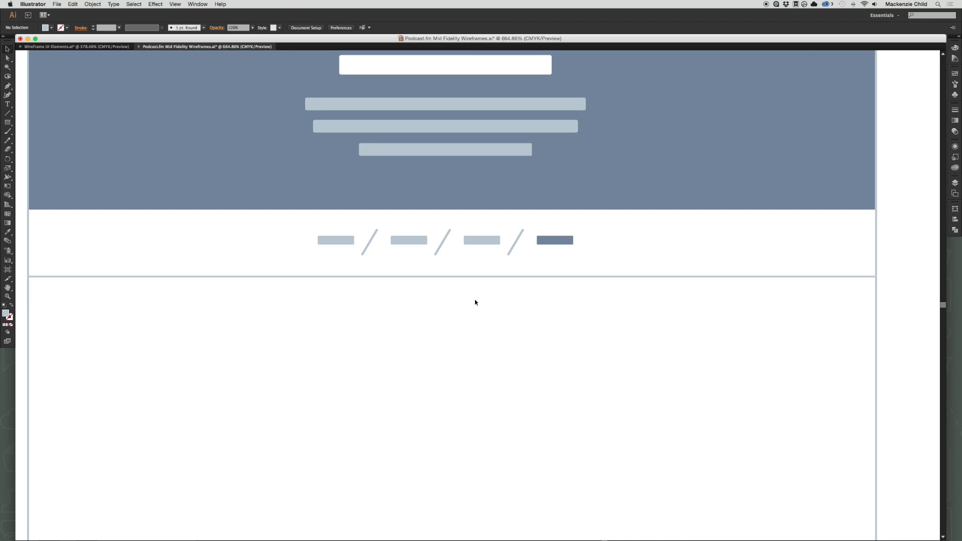
Examine the UI kit's sections against the Podcasts and Podcast Show pages for an element suited to the list below the breadcrumb.
key(super+minus)
key(super+minus)
key(super+minus)
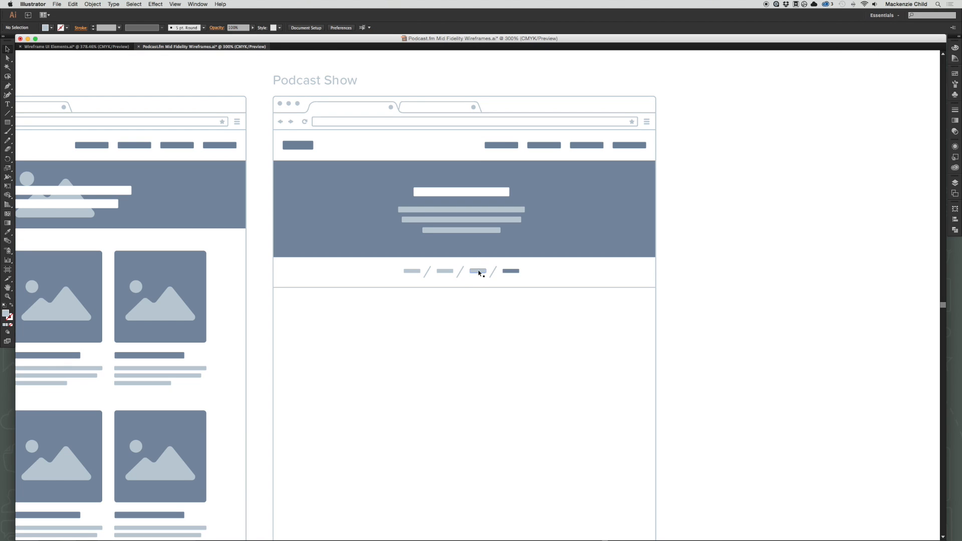
click(478, 273)
click(555, 276)
drag(557, 269, 573, 304)
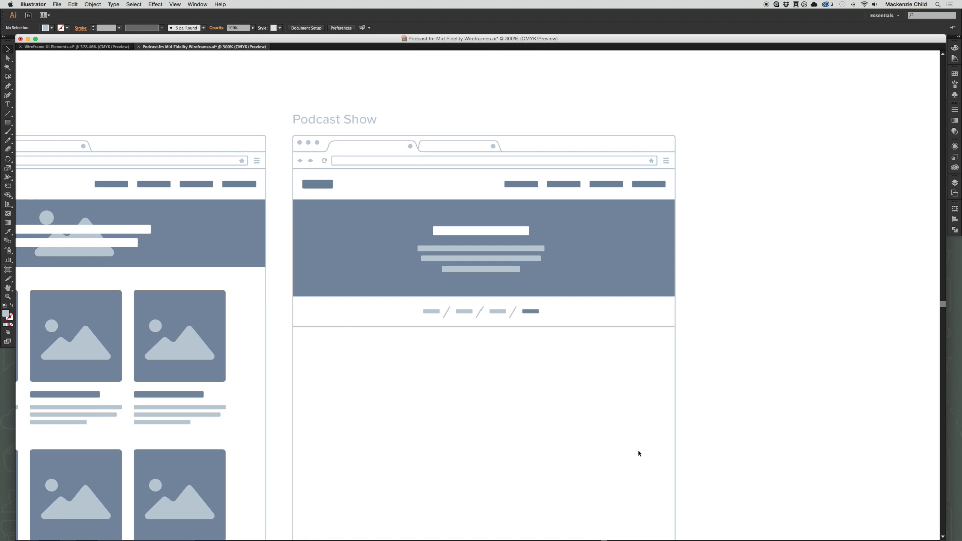
scroll(640, 454, down, 3)
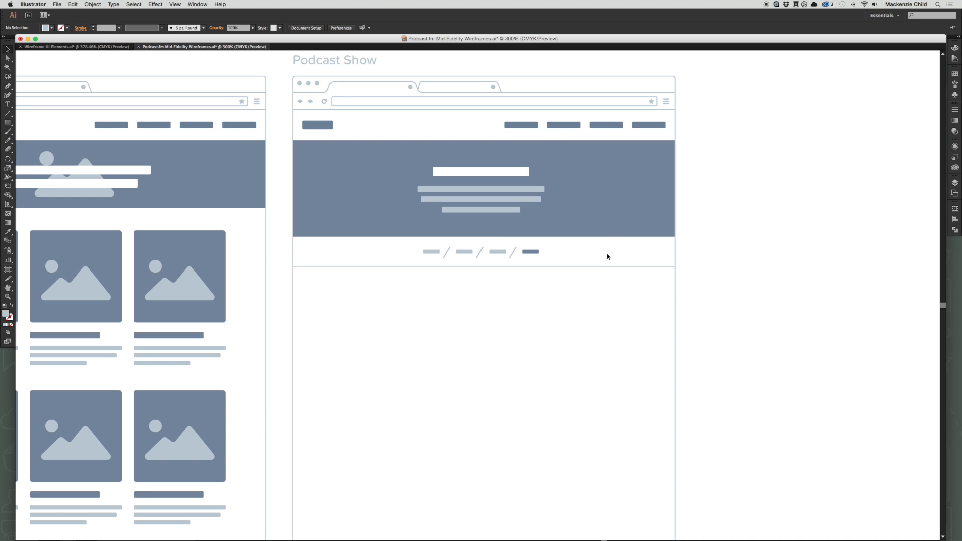
click(75, 46)
scroll(568, 272, left, 2)
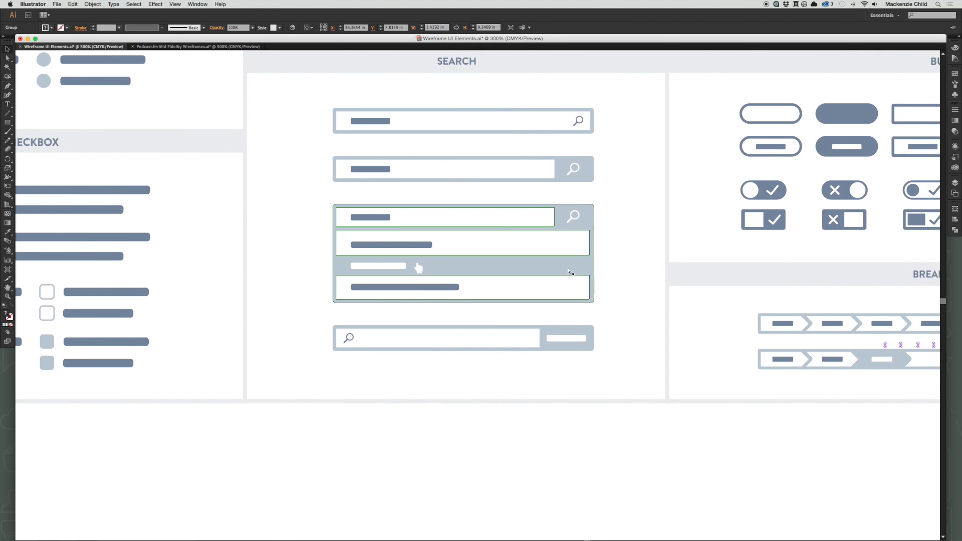
key(super+minus)
key(super+minus)
key(super+minus)
scroll(568, 272, left, 15)
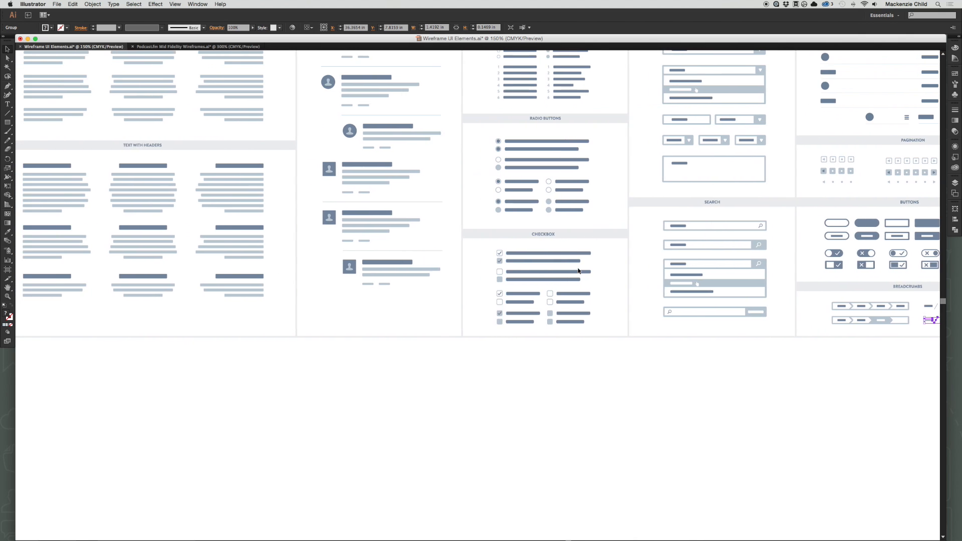
scroll(578, 270, up, 3)
scroll(577, 270, right, 9)
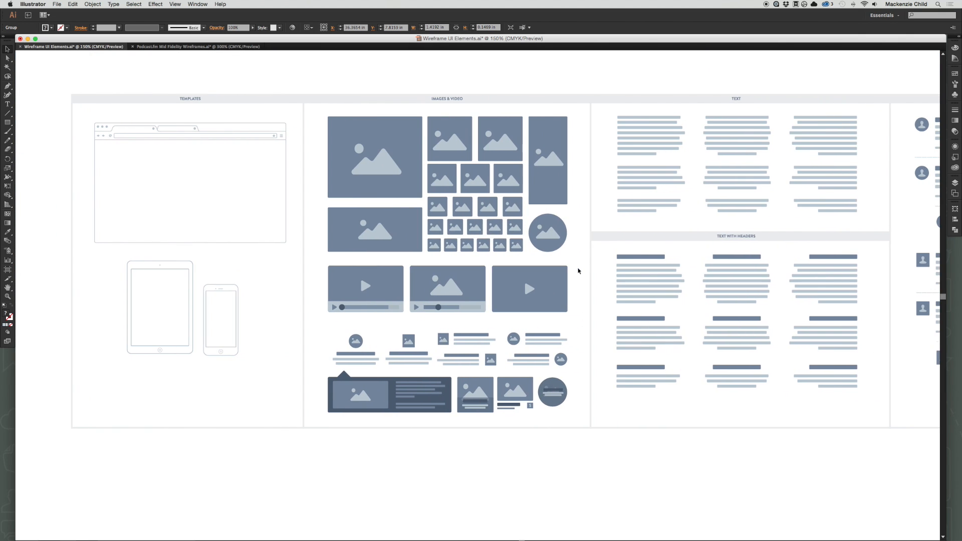
scroll(578, 271, right, 13)
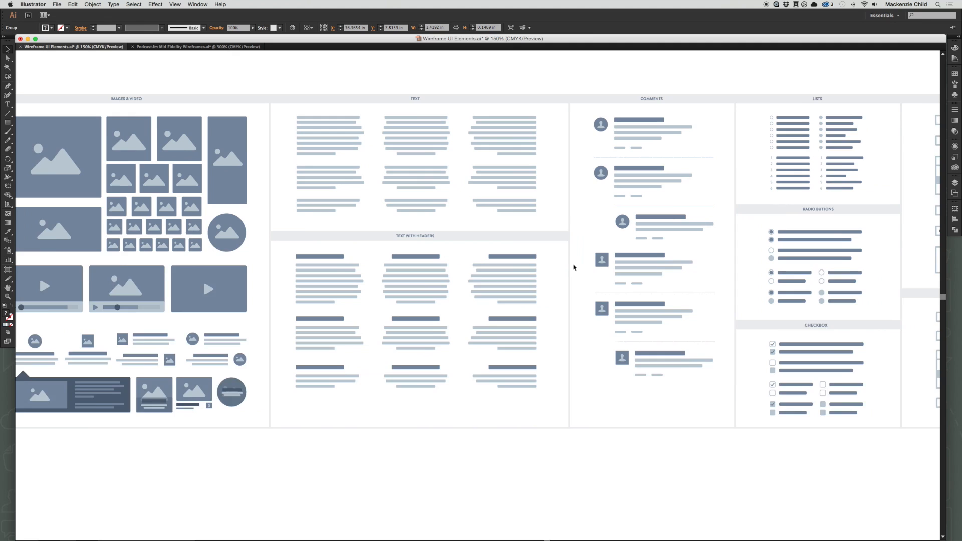
click(191, 47)
scroll(344, 249, left, 8)
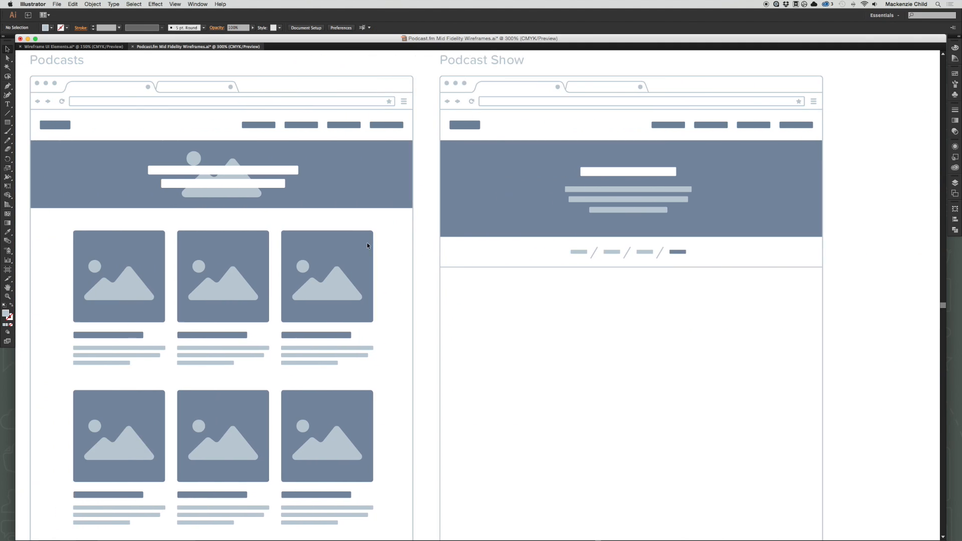
scroll(179, 363, left, 1)
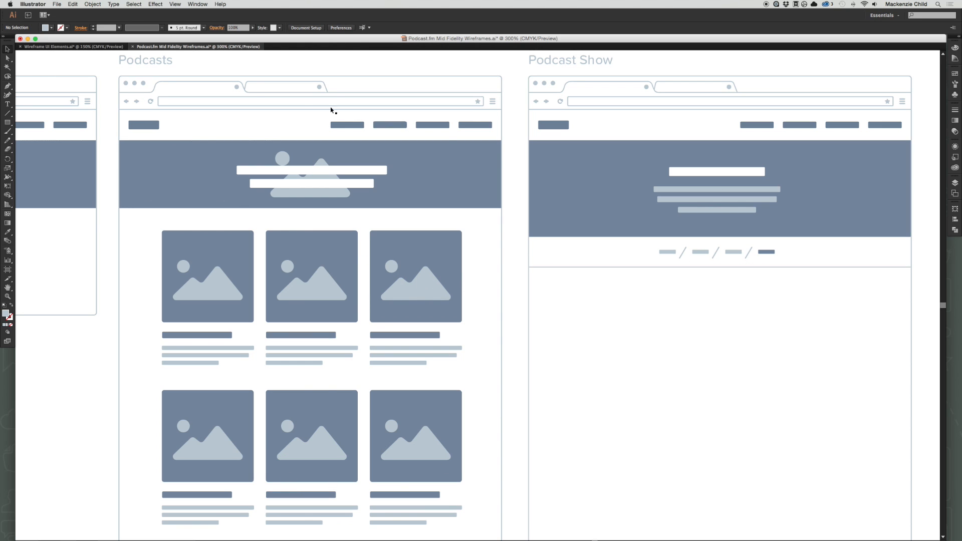
Copy the last indented comment with a square avatar from the UI kit and paste it into the Podcast.fm wireframes.
click(74, 46)
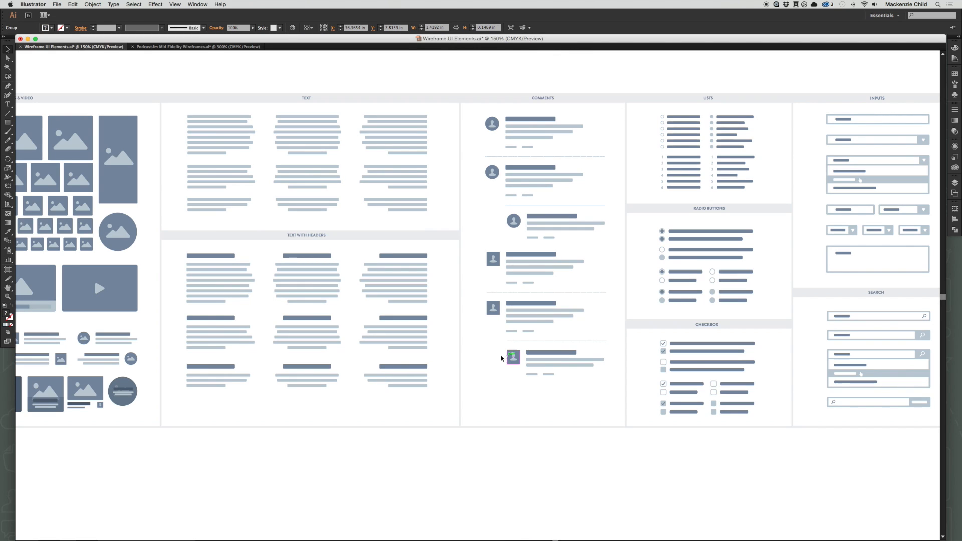
click(537, 360)
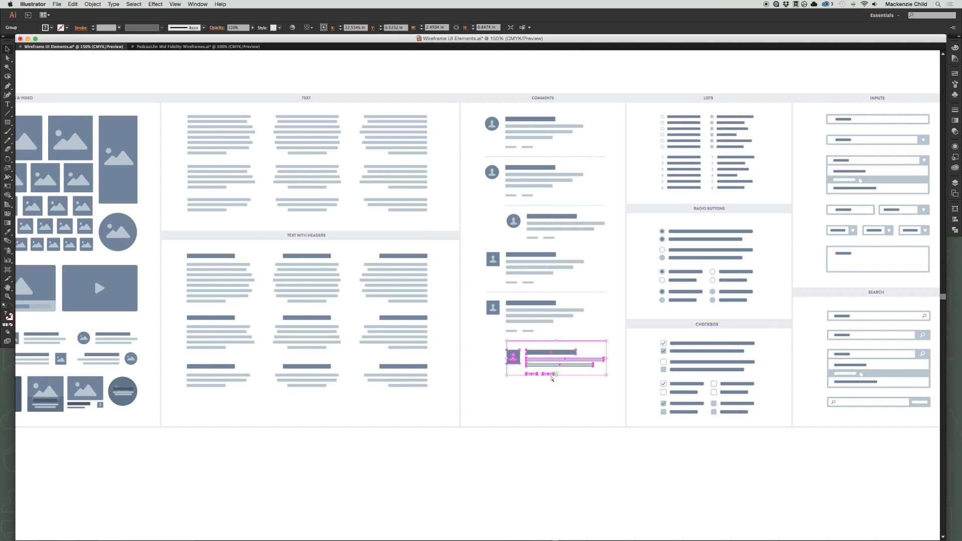
key(ctrl+c)
click(185, 47)
key(ctrl+v)
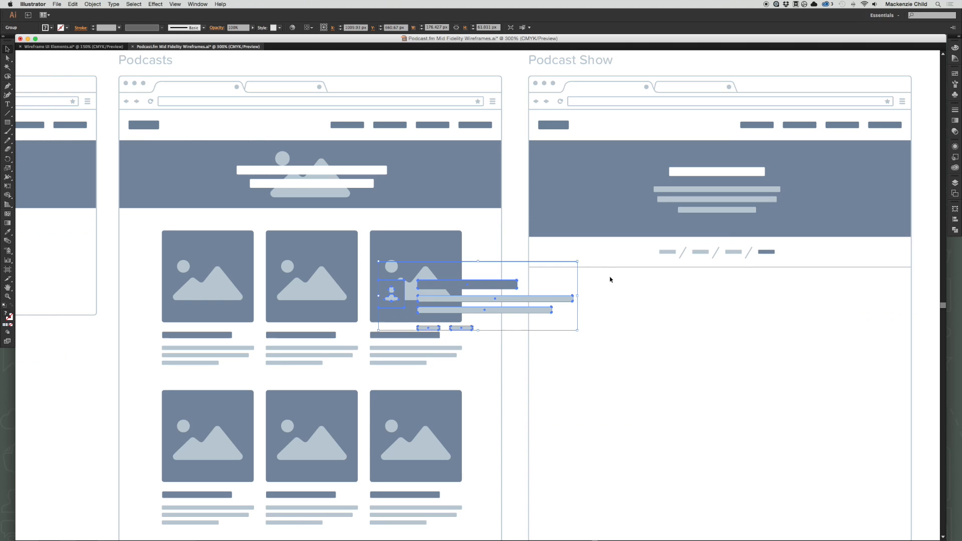
Place the pasted comment below the Podcast Show divider and delete the two small bars under its text.
drag(654, 329, 389, 269)
drag(270, 254, 496, 294)
click(349, 333)
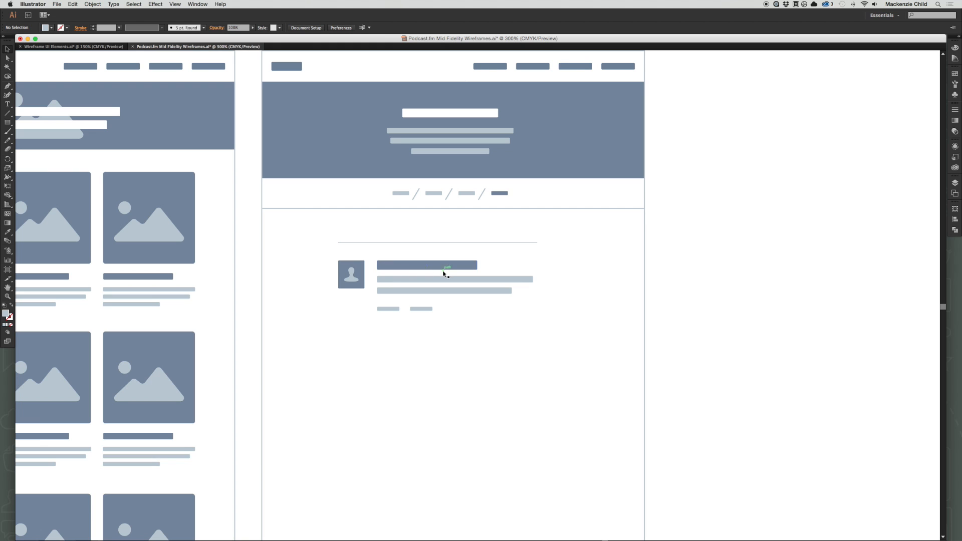
drag(459, 324, 366, 304)
key(Delete)
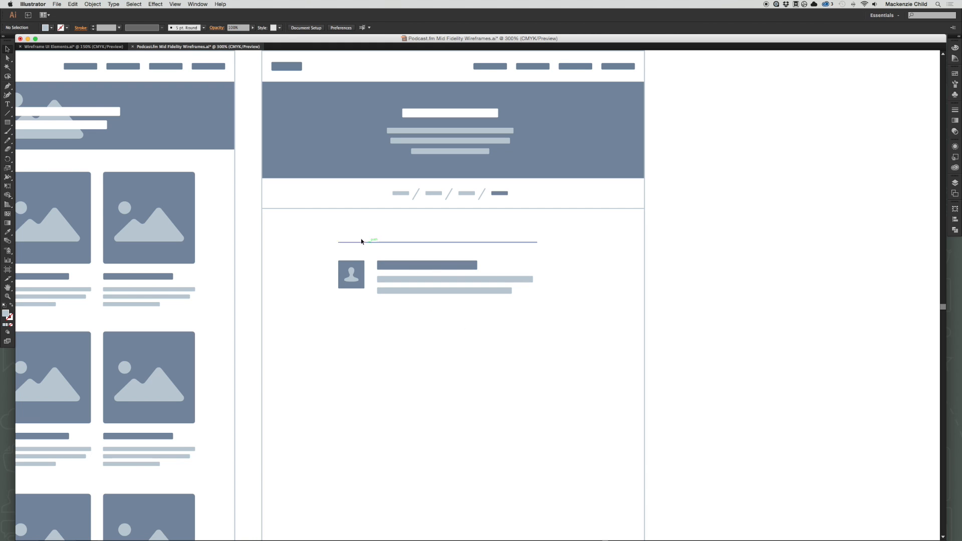
key(a)
click(376, 243)
drag(376, 243, 376, 268)
key(super+z)
key(v)
drag(380, 243, 384, 313)
key(super+z)
click(388, 254)
Isolate the comment group and move its thin separator line from above the content to just below the text bars.
double_click(399, 242)
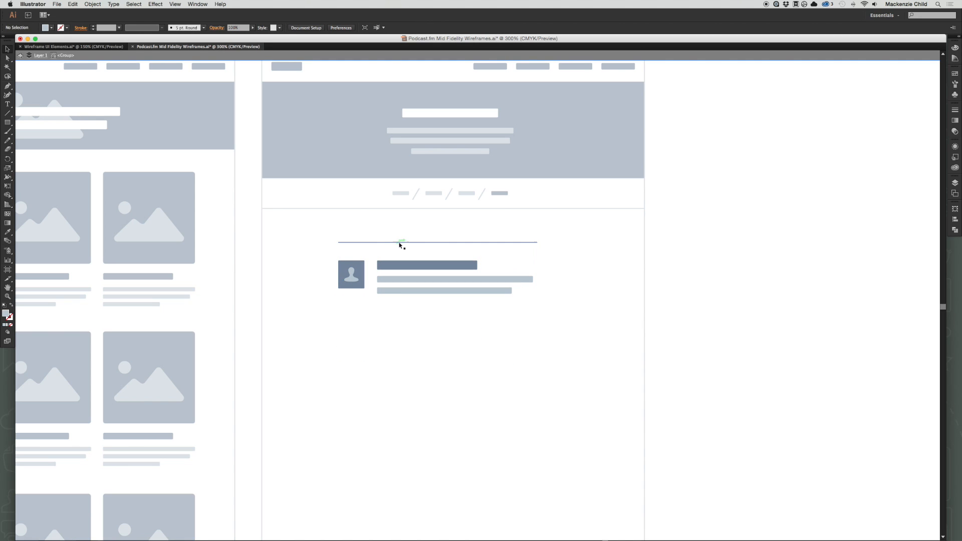
drag(400, 244, 400, 310)
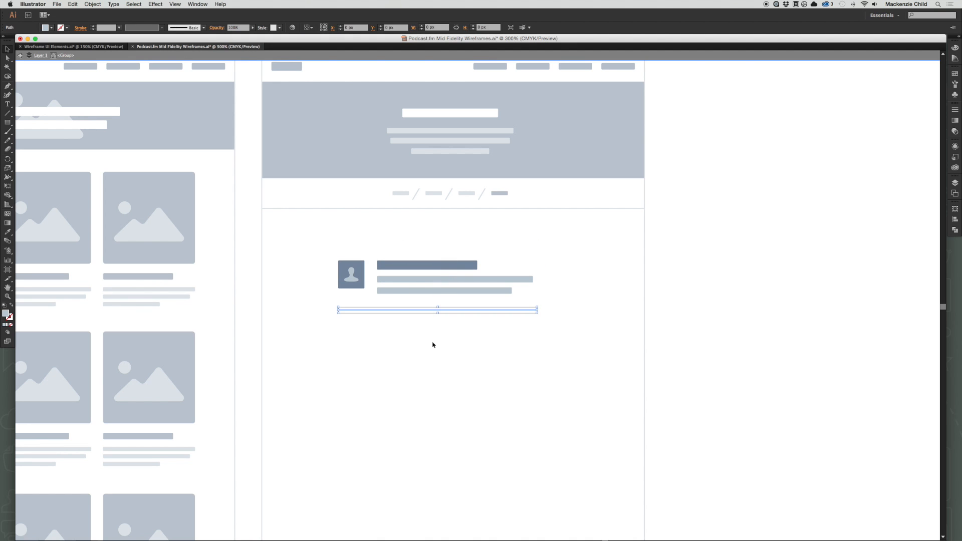
key(Escape)
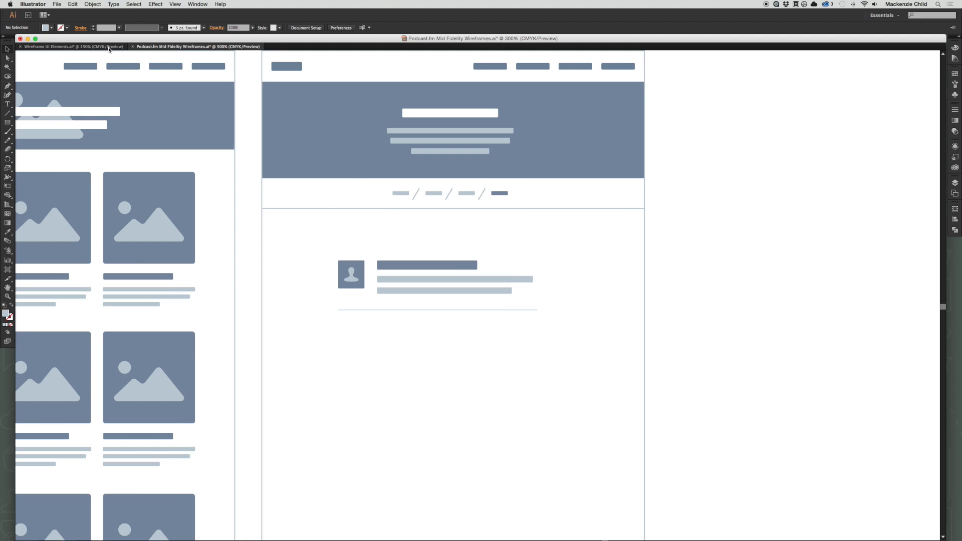
Copy a square image placeholder from the smallest thumbnail row of the UI kit and paste it into the Podcast.fm wireframes.
click(91, 47)
scroll(490, 224, left, 3)
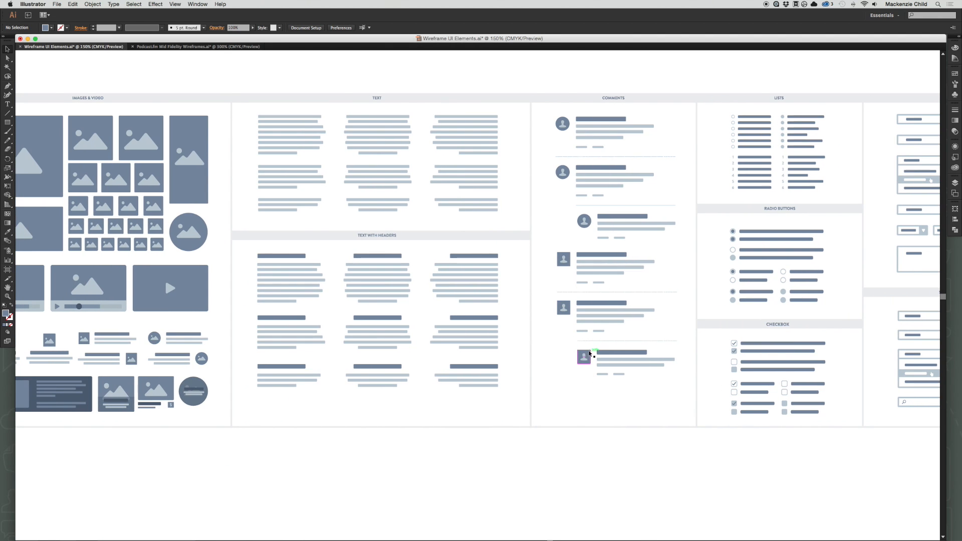
scroll(576, 350, left, 4)
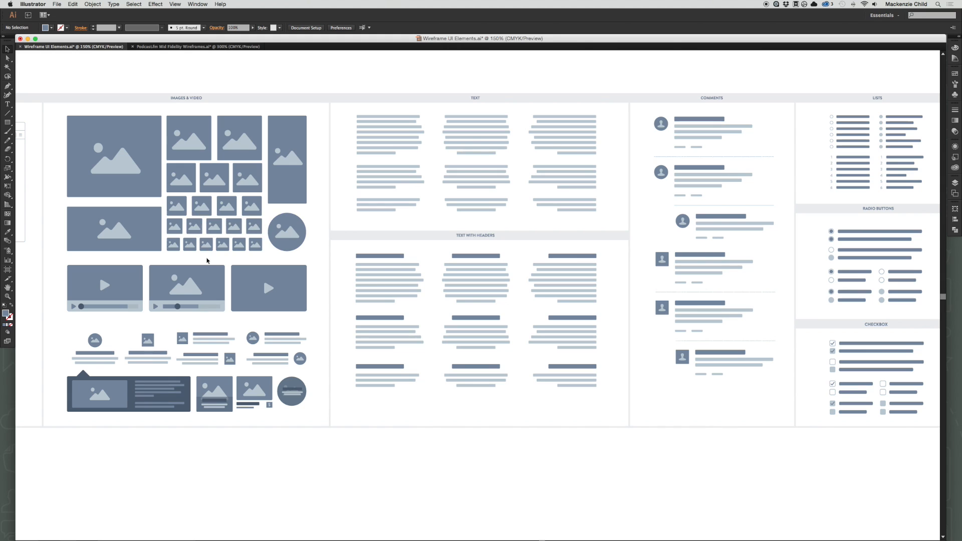
click(188, 247)
drag(188, 246, 478, 296)
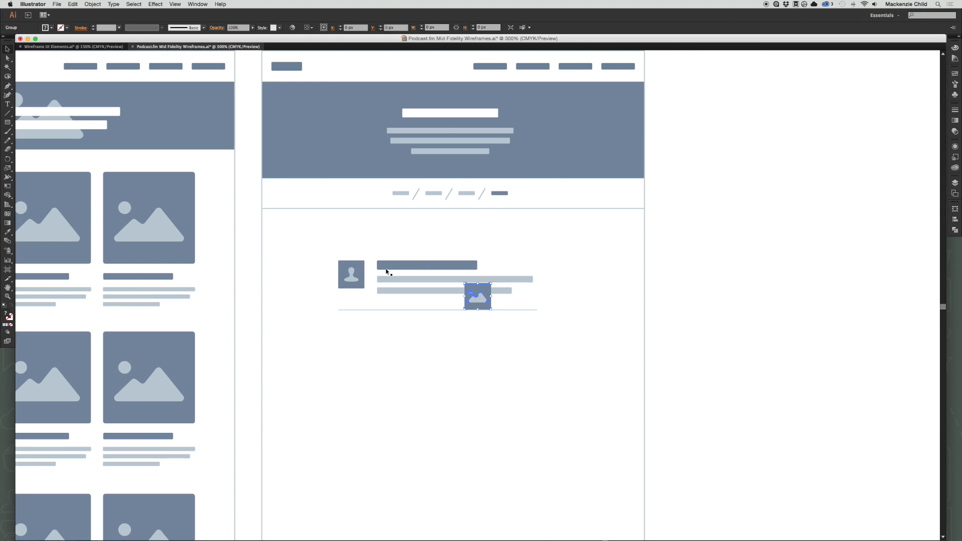
Align the image thumbnail over the comment's avatar and delete the avatar from the comment group.
drag(291, 243, 537, 359)
drag(680, 289, 215, 208)
double_click(237, 244)
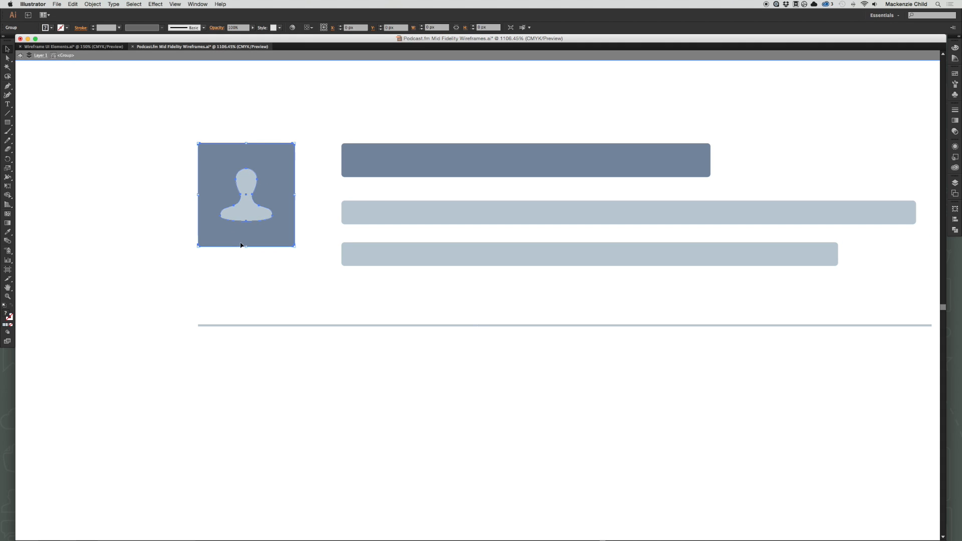
key(Delete)
double_click(275, 271)
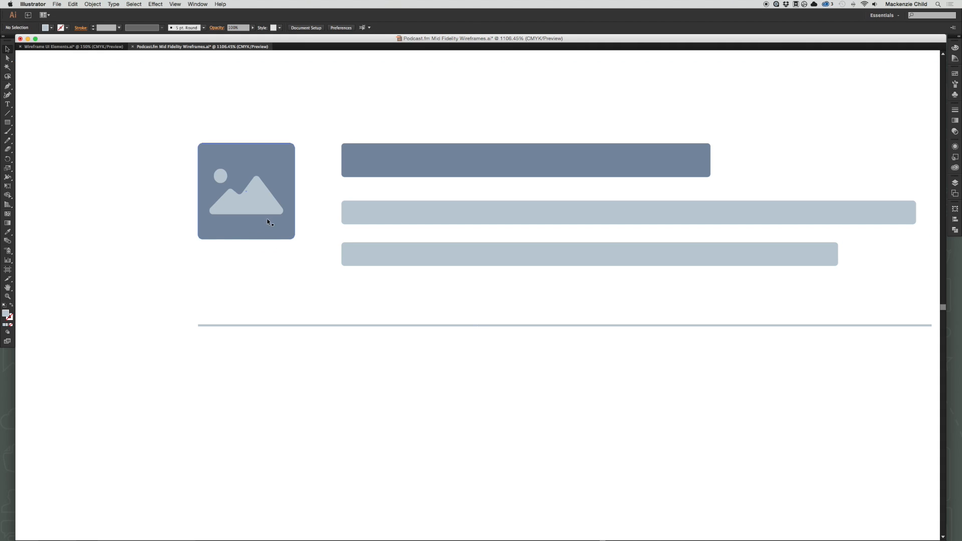
Ungroup the text bars and separator line, and group them together with the image thumbnail as one list item.
click(364, 187)
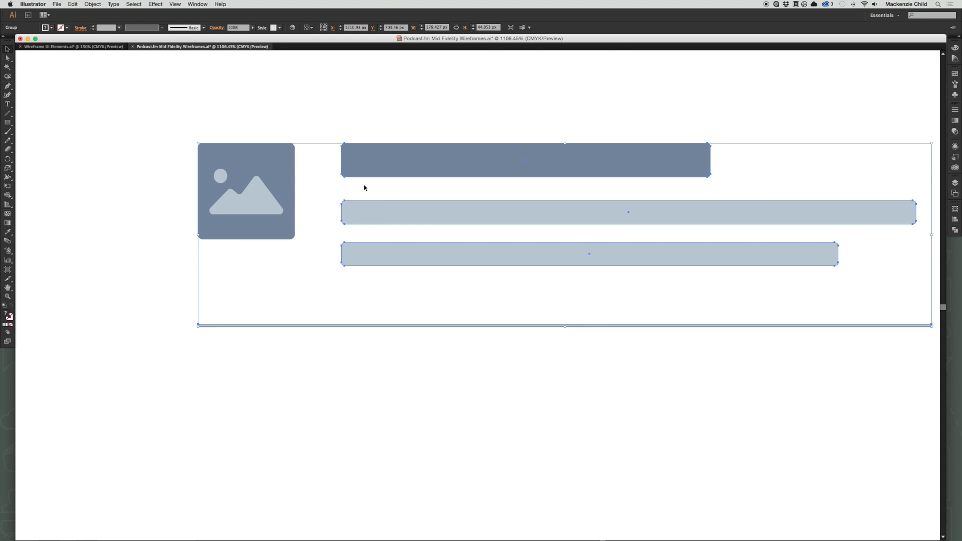
right_click(383, 214)
click(410, 256)
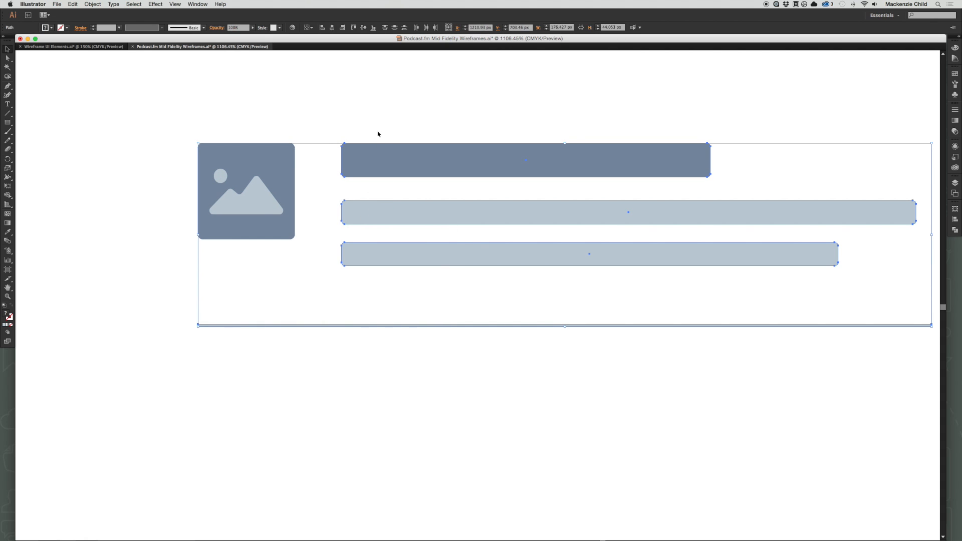
click(153, 114)
drag(153, 113, 824, 414)
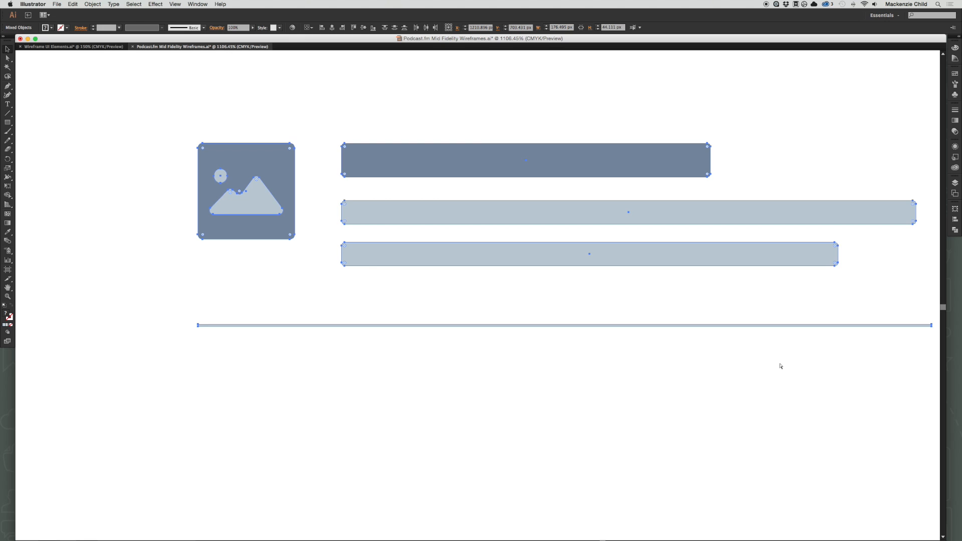
key(super+g)
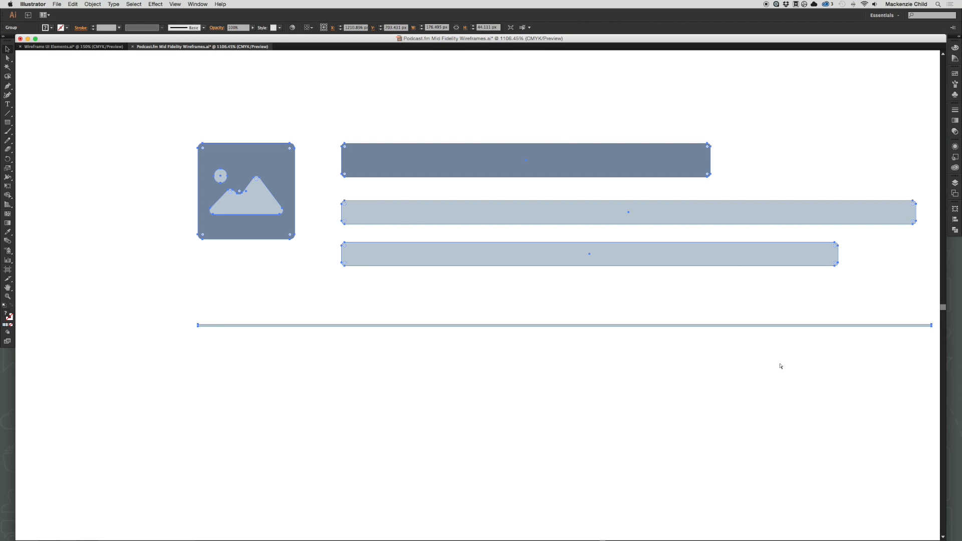
Move the list item up and centre it horizontally on the Podcast Show page below the divider.
key(super+minus)
key(super+minus)
key(super+minus)
scroll(452, 359, up, 3)
scroll(452, 359, left, 2)
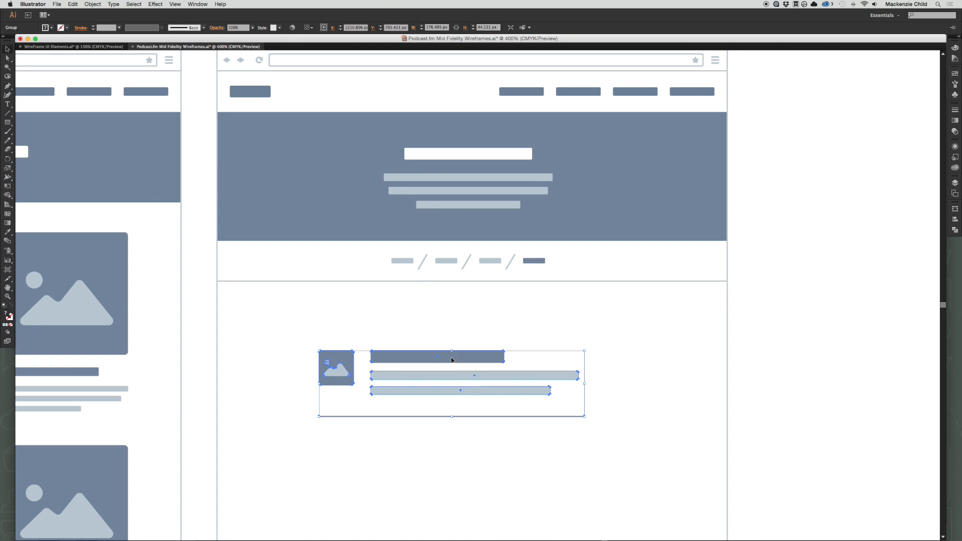
drag(457, 357, 472, 326)
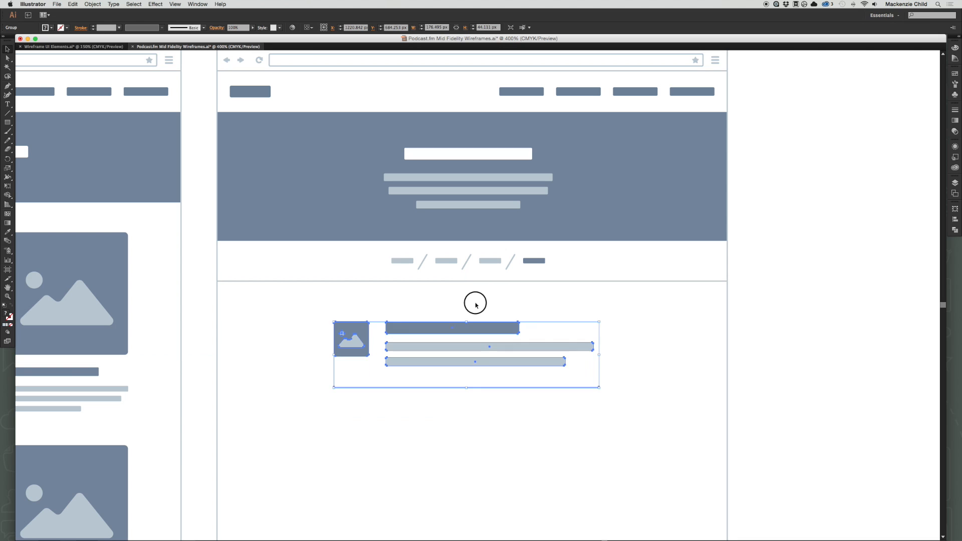
click(585, 454)
Duplicate the list item straight down at equal spacing to make a column of six items on the Podcast Show page.
scroll(585, 453, down, 3)
scroll(585, 454, right, 2)
drag(401, 219, 401, 310)
key(super+d)
key(super+d)
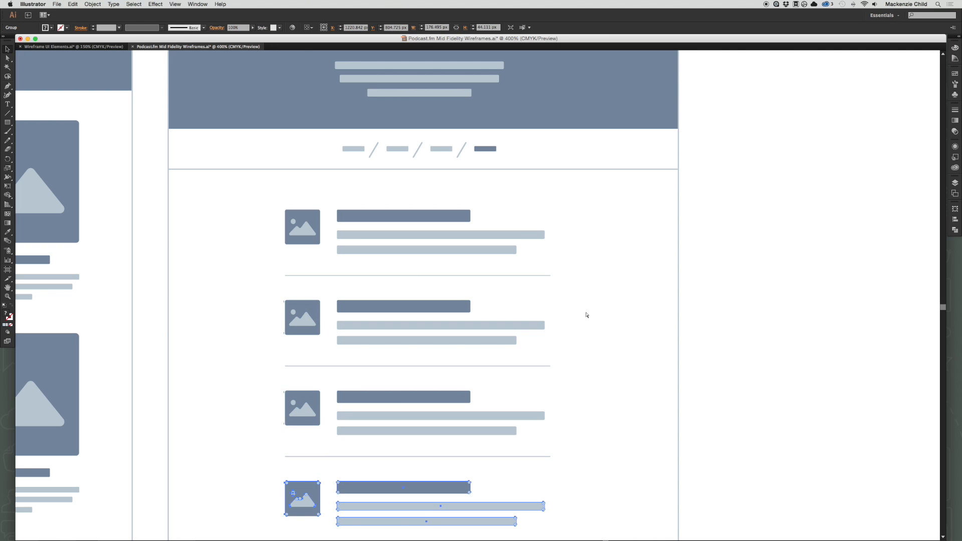
scroll(584, 314, down, 2)
scroll(587, 314, down, 2)
key(super+d)
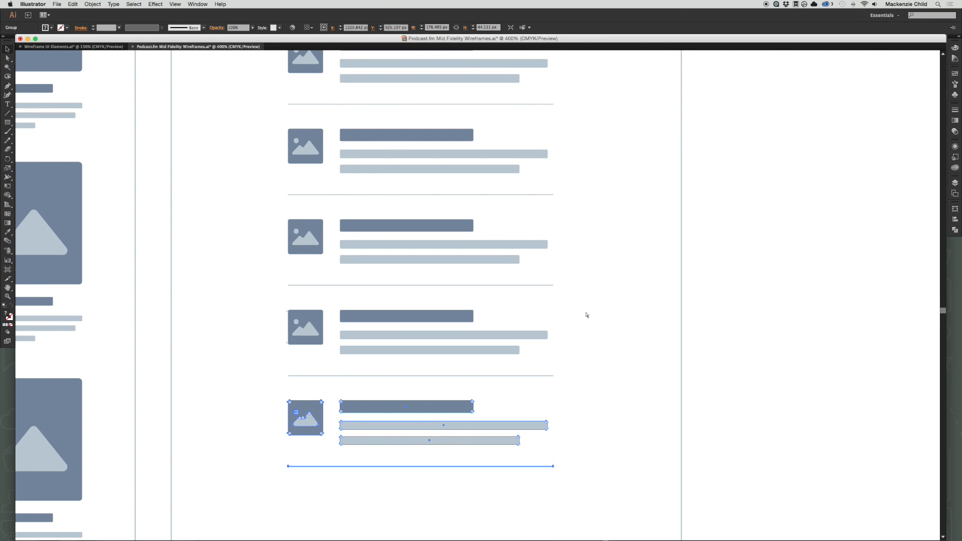
key(super+minus)
key(super+minus)
key(super+d)
click(589, 310)
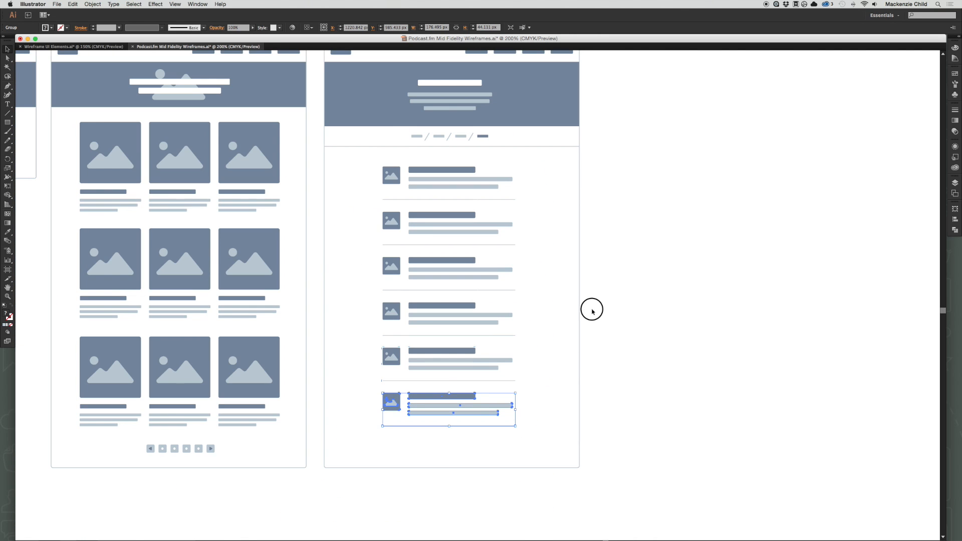
scroll(610, 240, up, 3)
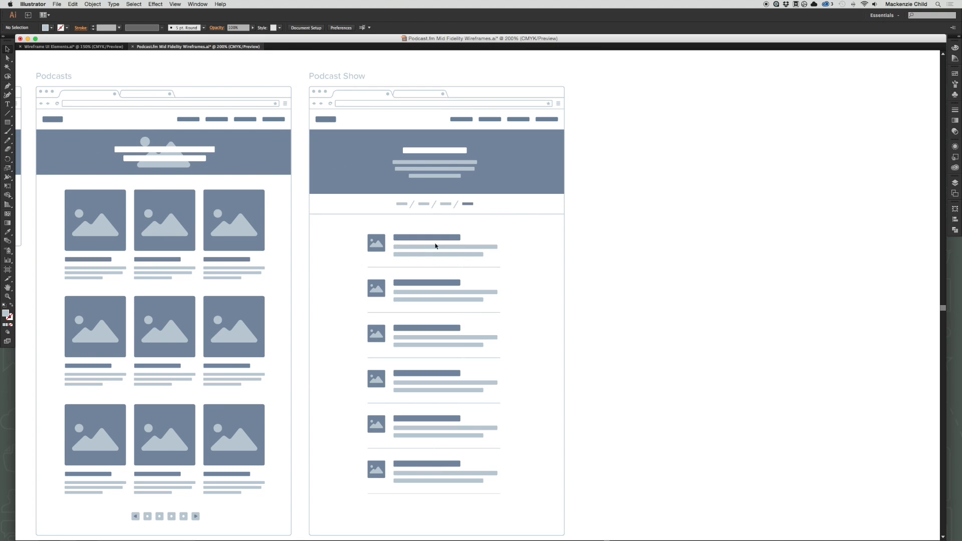
Copy the pagination control from the Podcasts page to the bottom of the Podcast Show page, beneath the list.
scroll(526, 278, down, 2)
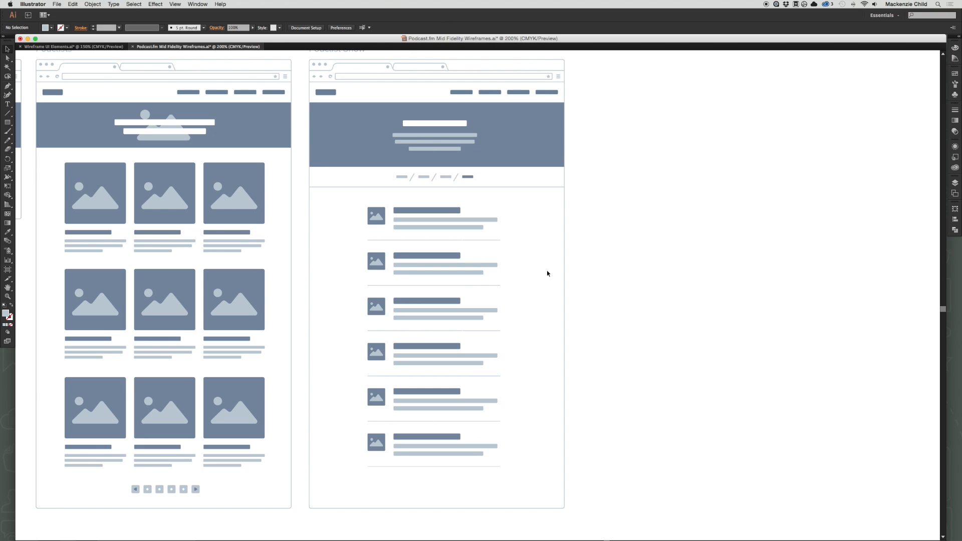
scroll(522, 316, left, 2)
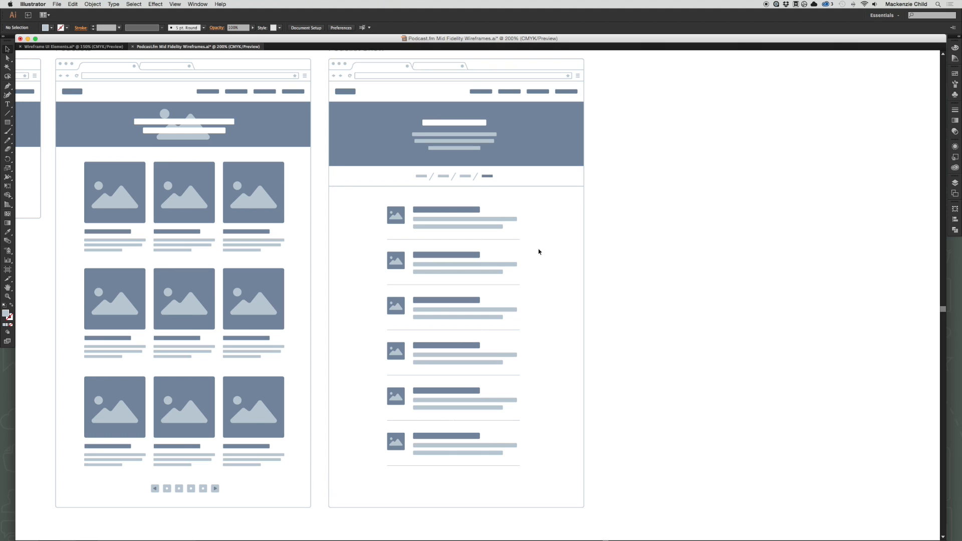
click(195, 492)
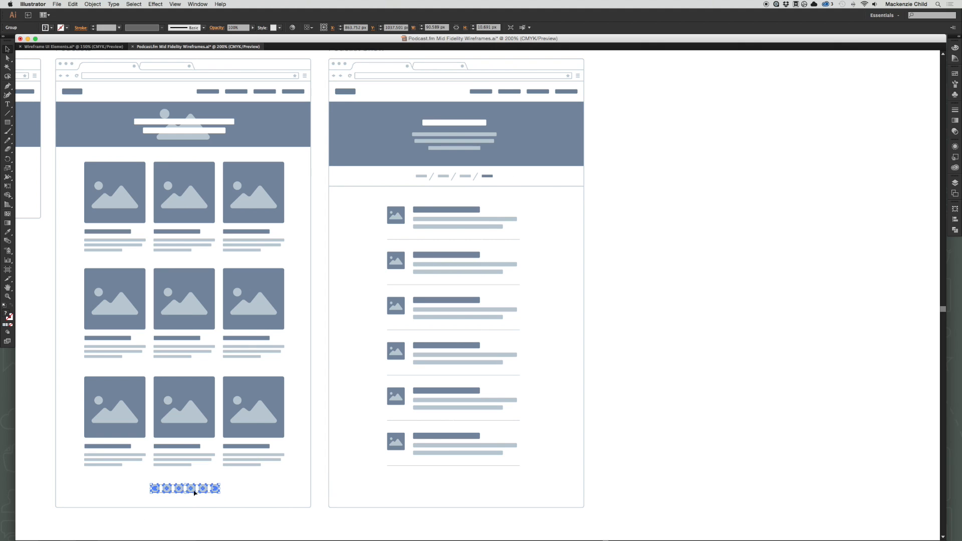
drag(195, 492, 475, 484)
click(500, 485)
Delete the separator line under the last list item on the Podcast Show page and move its pagination up slightly.
key(a)
click(466, 471)
click(454, 466)
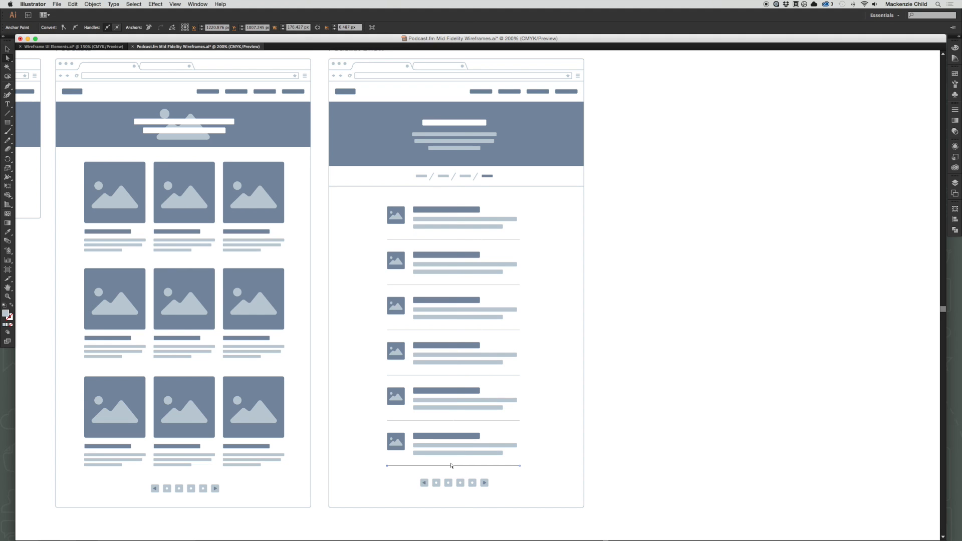
key(Delete)
key(v)
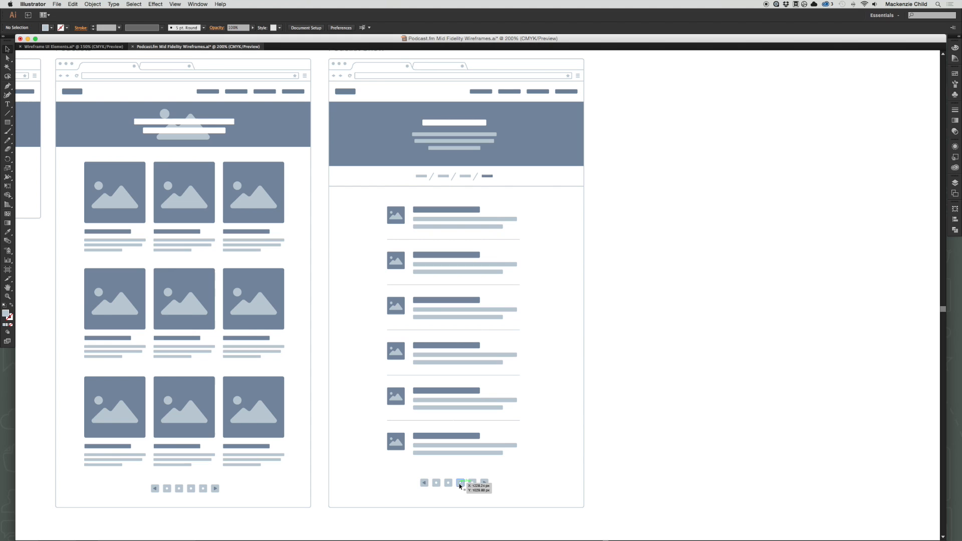
drag(459, 485, 459, 478)
click(527, 478)
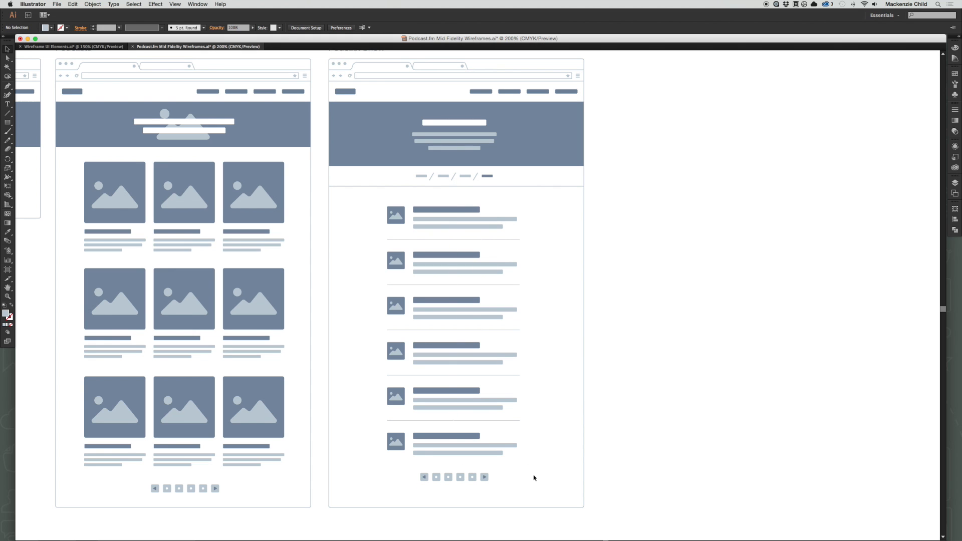
Duplicate the entire Podcast Show page with its title, placing the copy to the right of the original.
scroll(538, 458, up, 2)
scroll(538, 458, down, 5)
scroll(538, 459, up, 4)
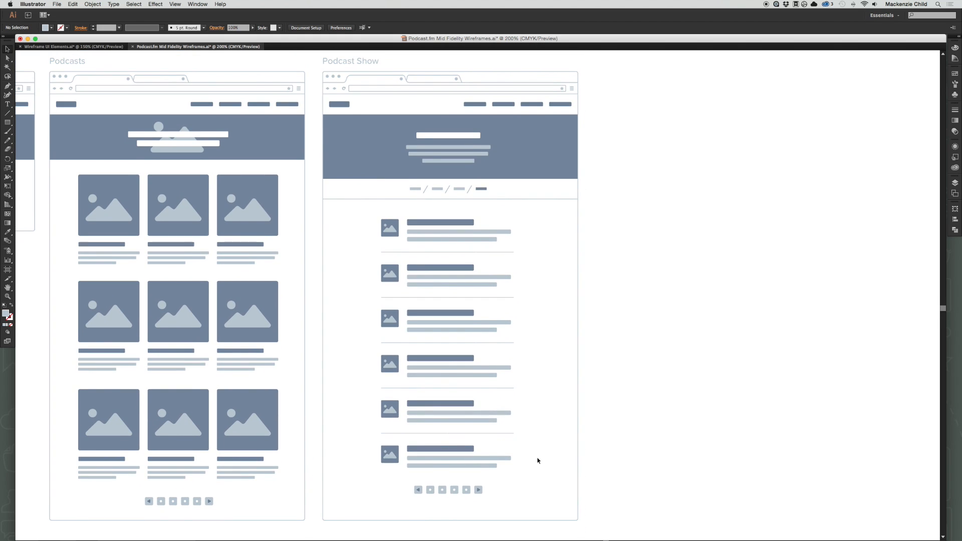
scroll(636, 314, up, 1)
scroll(635, 315, left, 2)
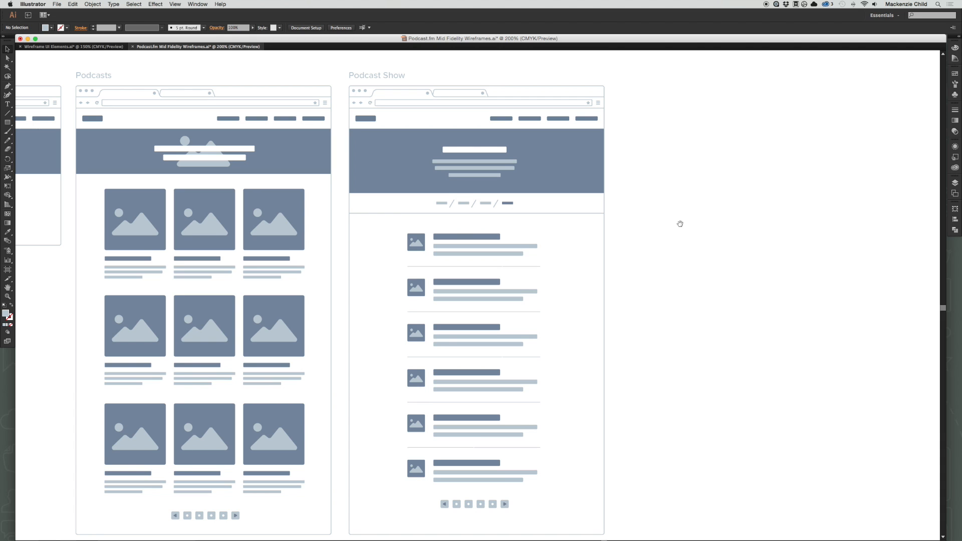
drag(680, 224, 513, 285)
drag(347, 290, 381, 243)
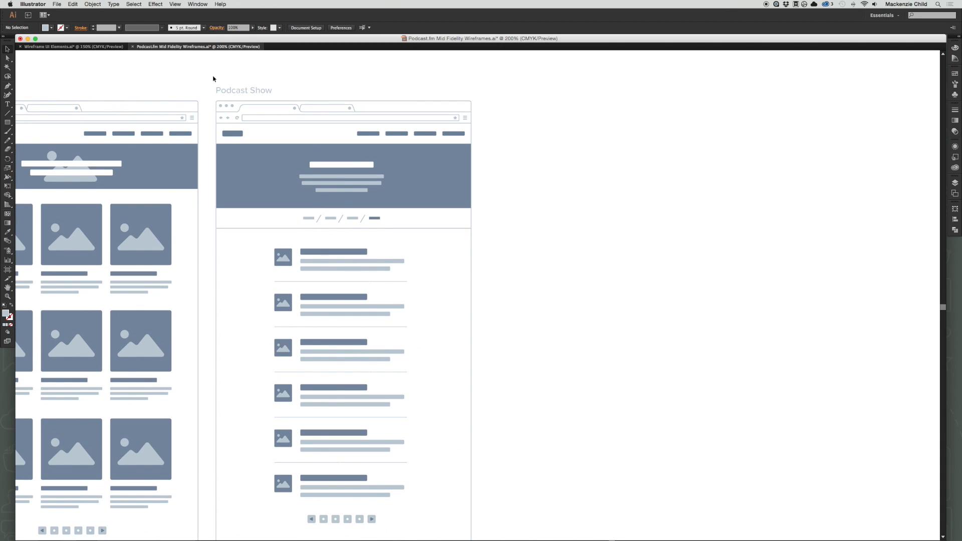
drag(213, 79, 487, 401)
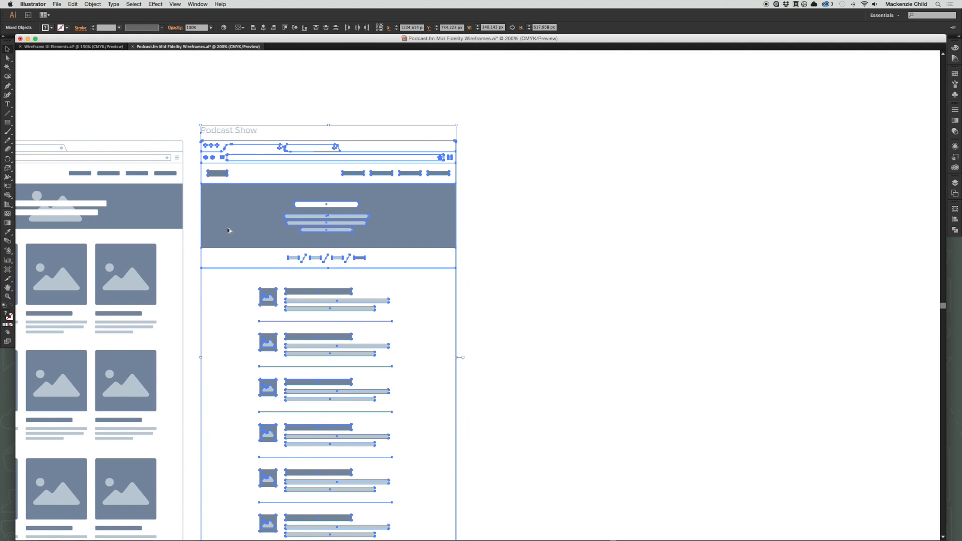
drag(230, 229, 507, 230)
Change the title above the duplicated page to "Episodes".
double_click(509, 132)
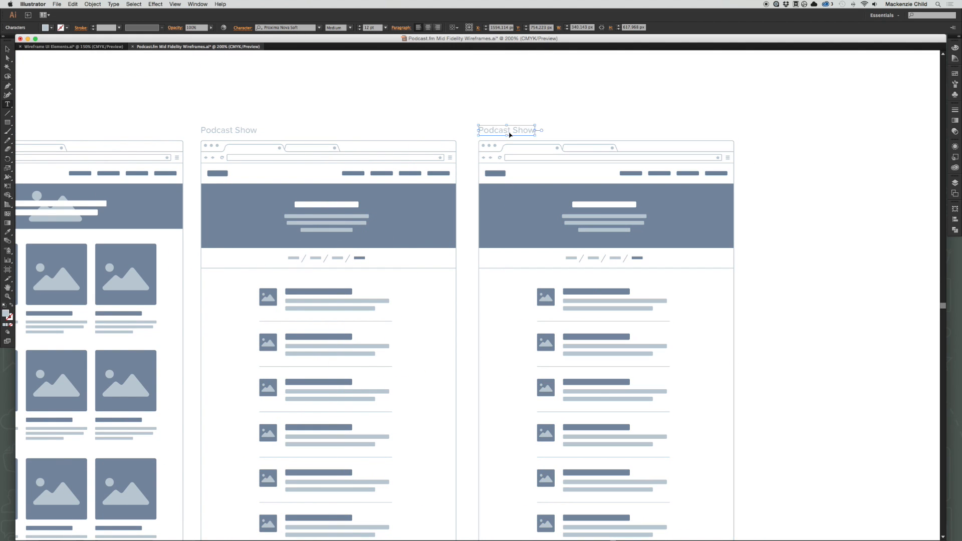
key(super+a)
text(Episodes)
key(Escape)
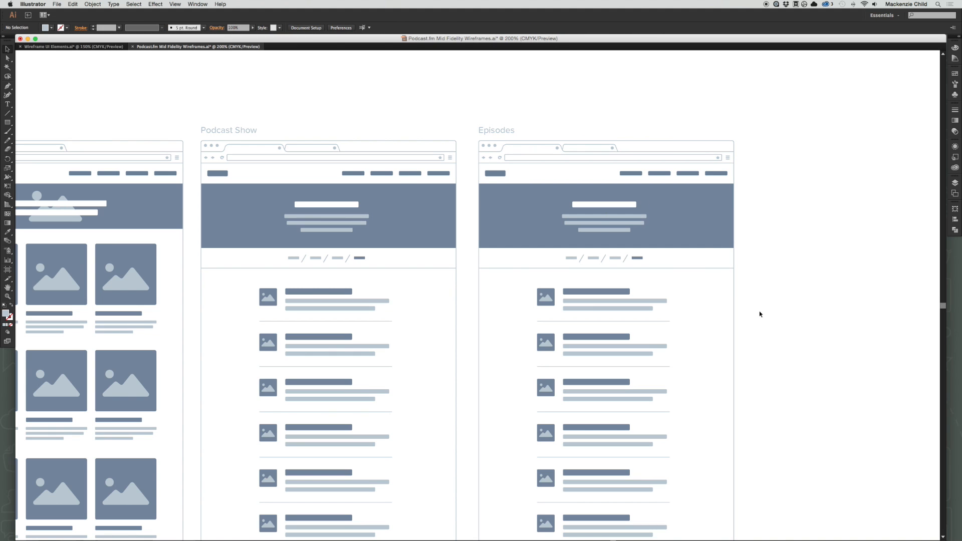
Delete the top three list items on the Episodes page.
scroll(766, 273, down, 4)
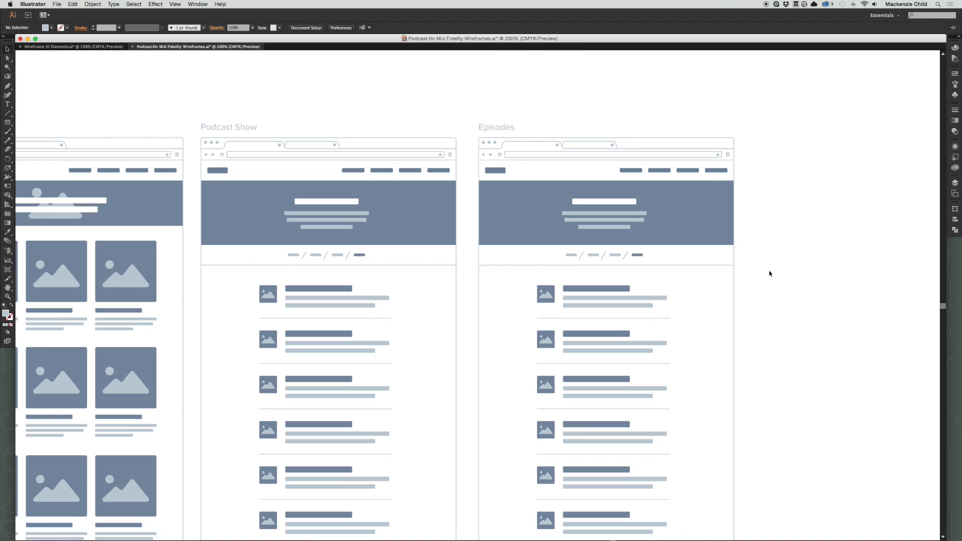
scroll(764, 274, right, 2)
scroll(764, 274, up, 1)
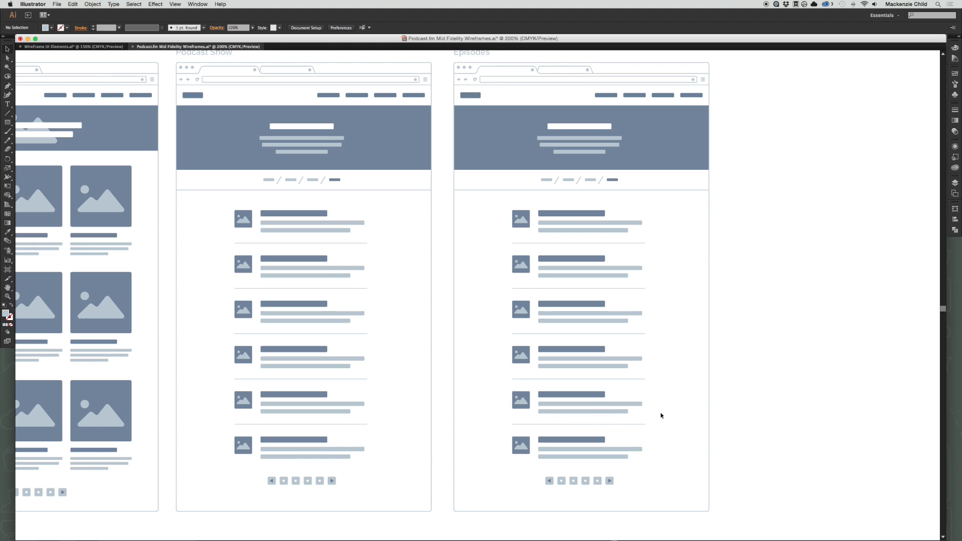
key(a)
drag(499, 205, 672, 341)
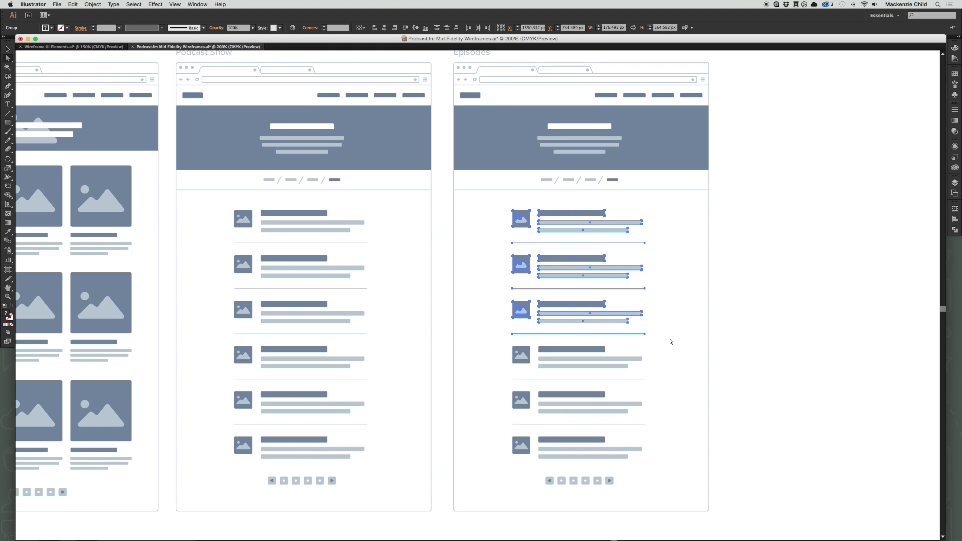
key(Delete)
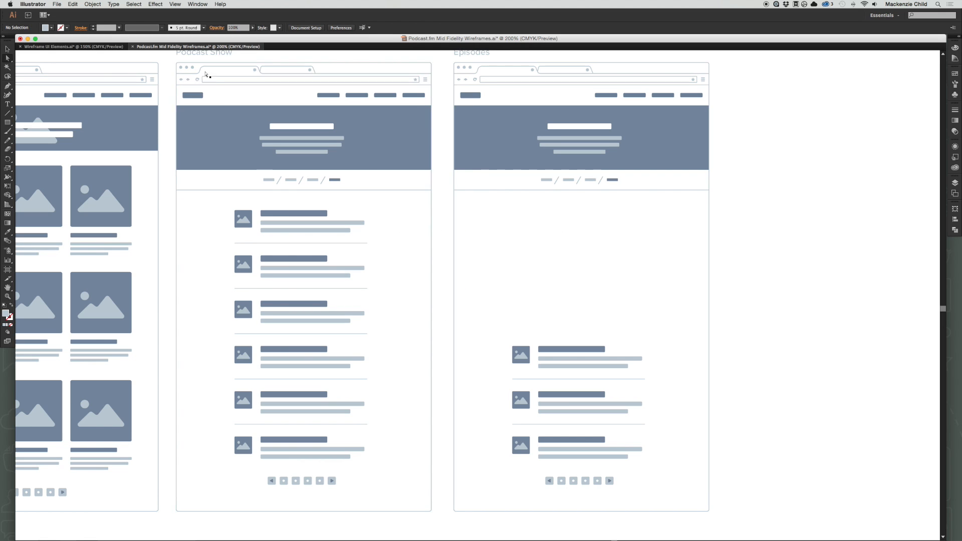
Duplicate a list item on the Episodes page, strip the copy down to its image thumbnail, and place it centrally below the breadcrumb divider.
key(v)
click(529, 349)
drag(529, 350, 640, 287)
click(568, 245)
key(a)
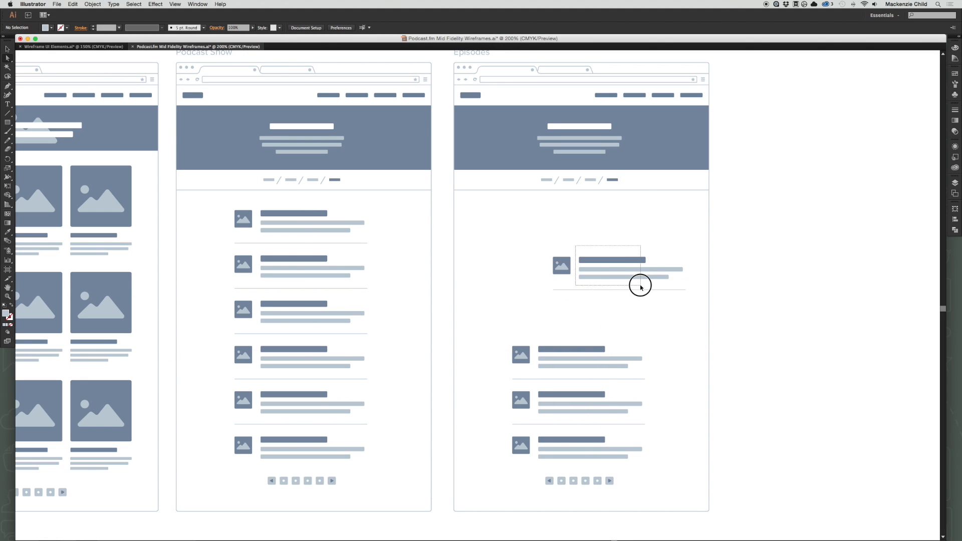
key(Delete)
key(v)
drag(561, 268, 577, 222)
click(598, 222)
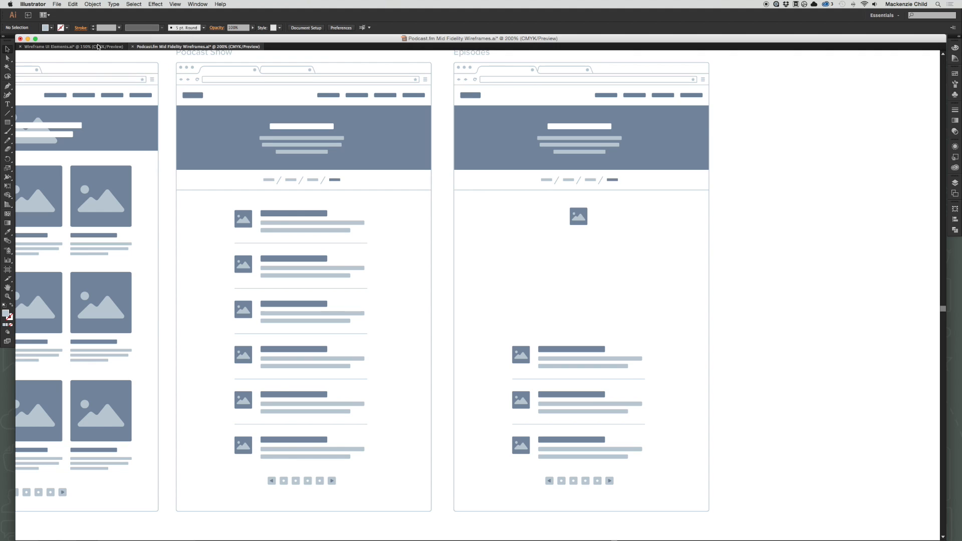
Copy the centred five-line text block with header from the Wireframe UI Elements document and place it under the Episodes page's thumbnail.
click(74, 47)
click(479, 343)
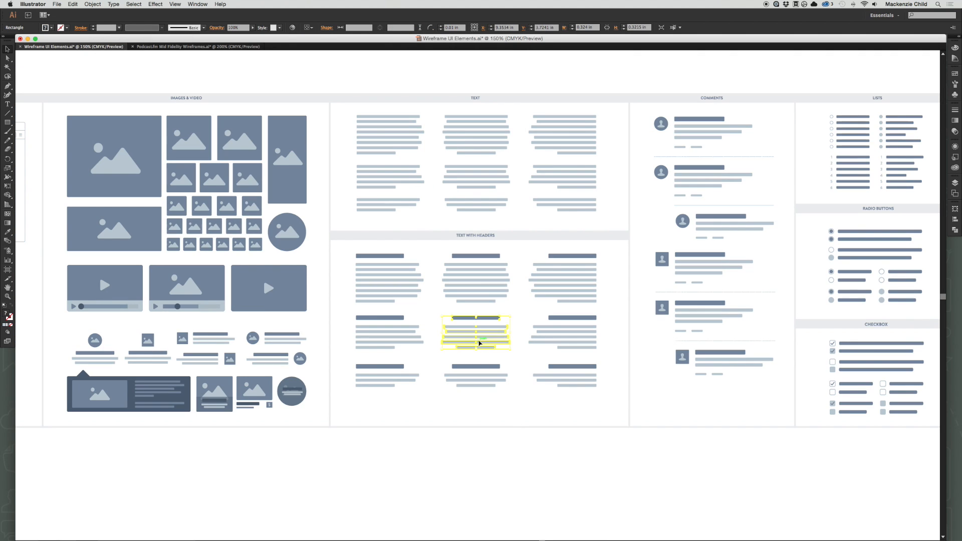
click(213, 47)
key(super+v)
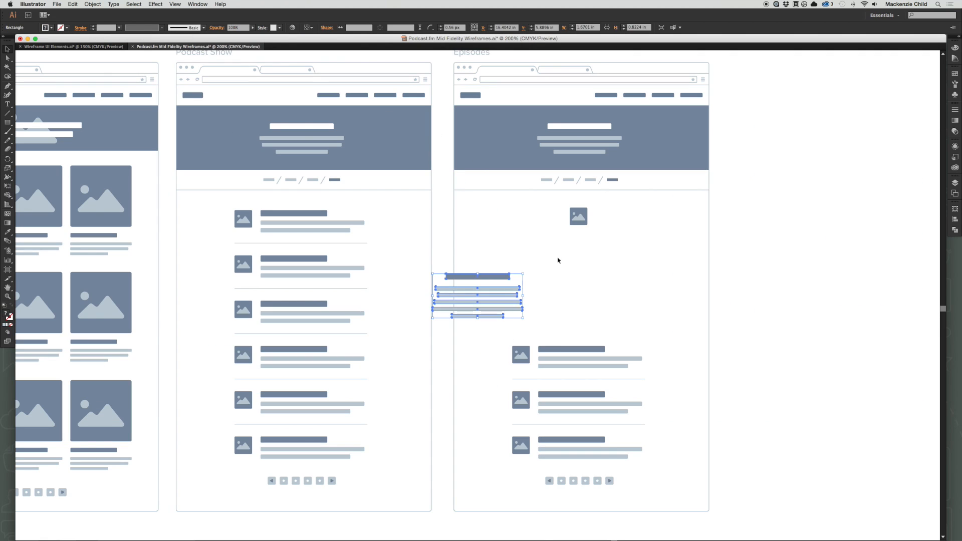
drag(480, 294, 579, 258)
click(640, 297)
Widen the five body text bars symmetrically about their centre to about 179 px, leaving out the header bar.
key(a)
drag(650, 298, 512, 246)
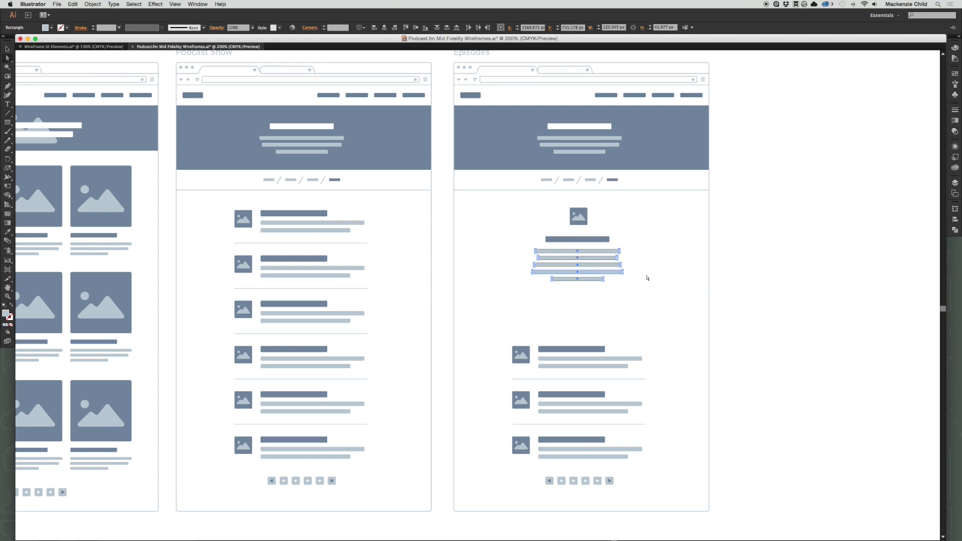
key(e)
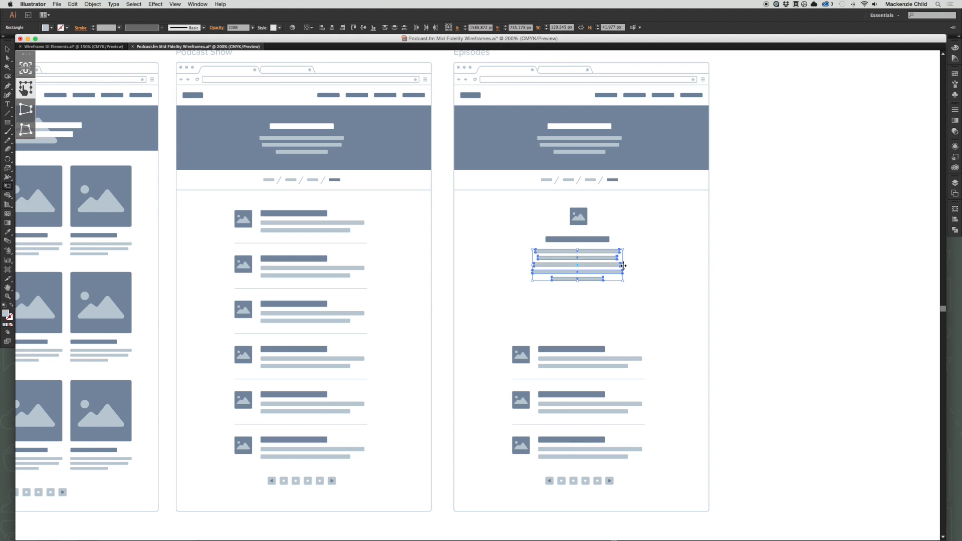
drag(622, 265, 645, 265)
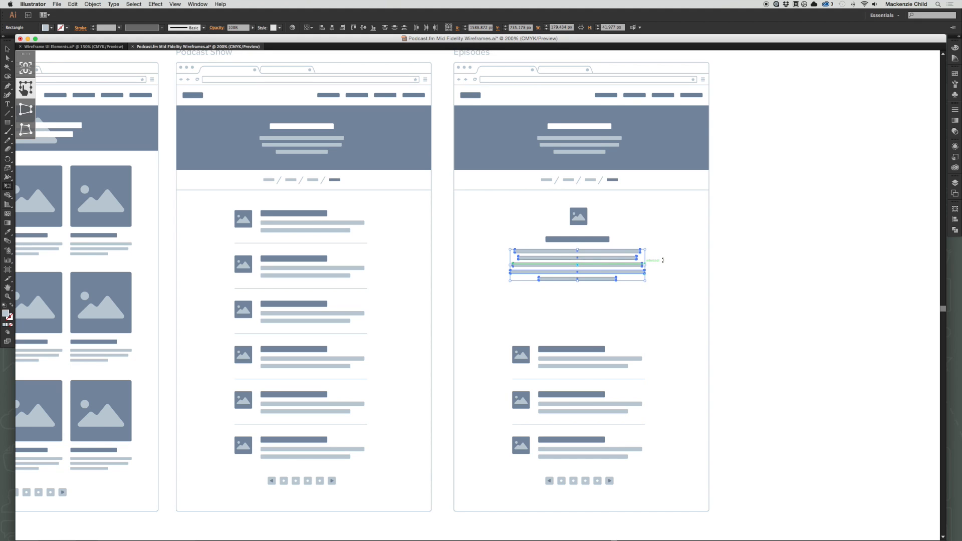
key(v)
click(654, 287)
Delete the short bottom bar of the body text on the Episodes page.
key(a)
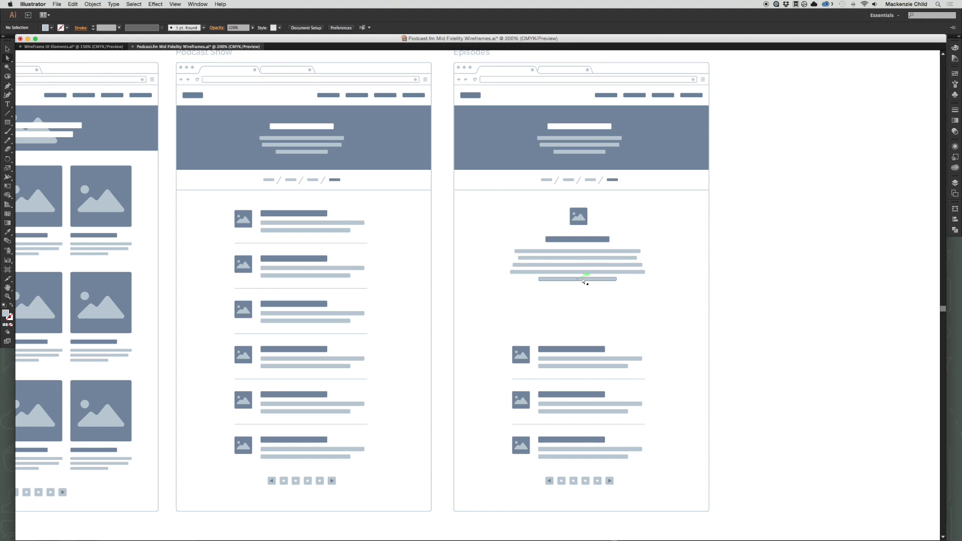
click(587, 282)
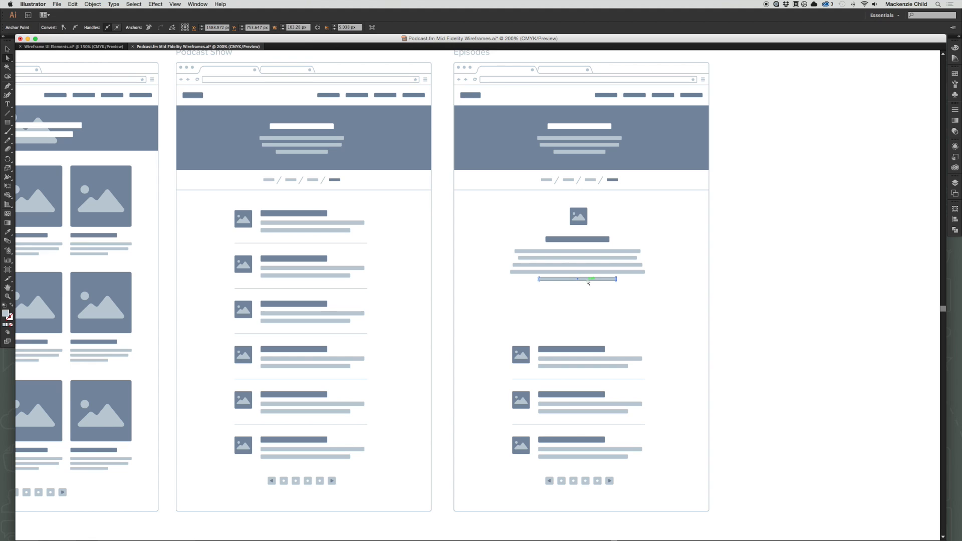
key(Delete)
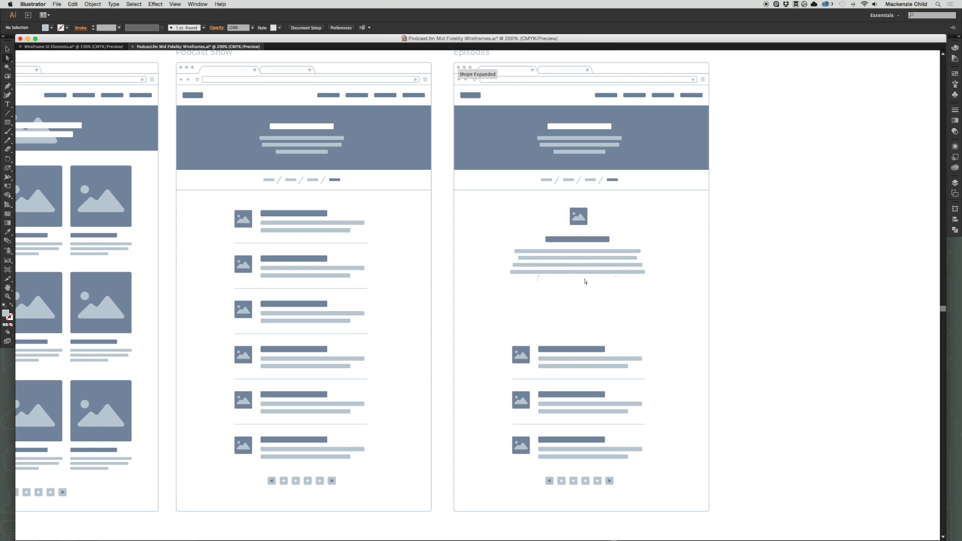
Shorten the fourth body text bar symmetrically to about two thirds of its width, making it the paragraph's closing line.
click(591, 272)
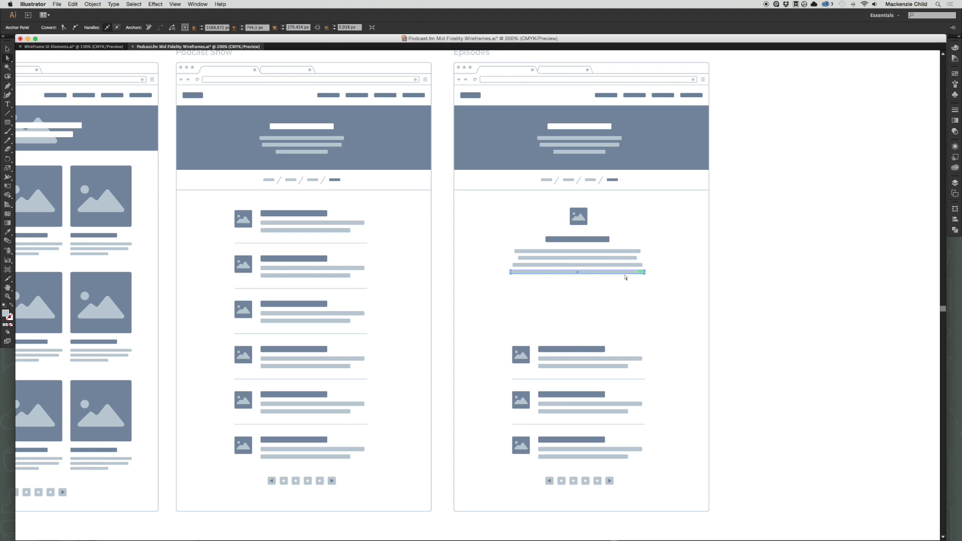
key(z)
drag(441, 241, 721, 317)
key(a)
click(688, 278)
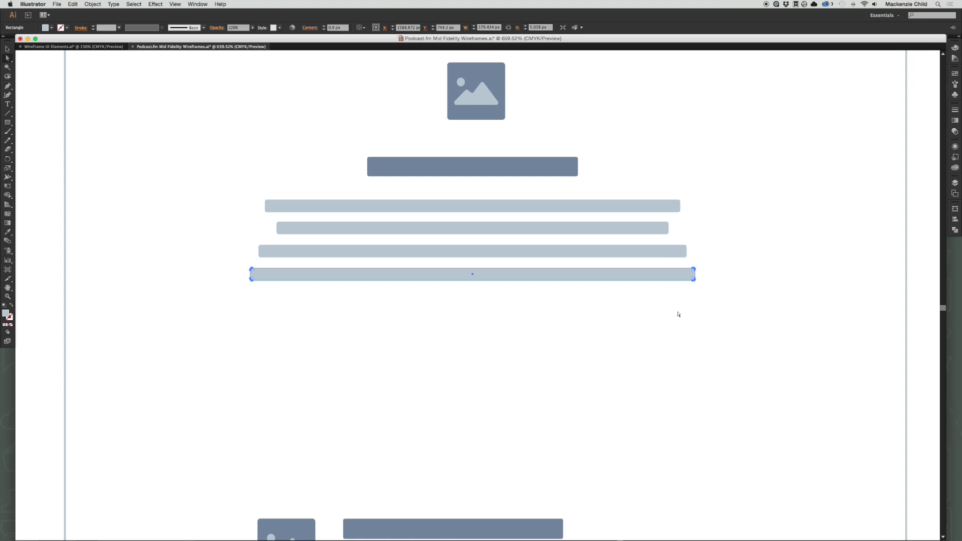
click(678, 315)
click(667, 278)
key(e)
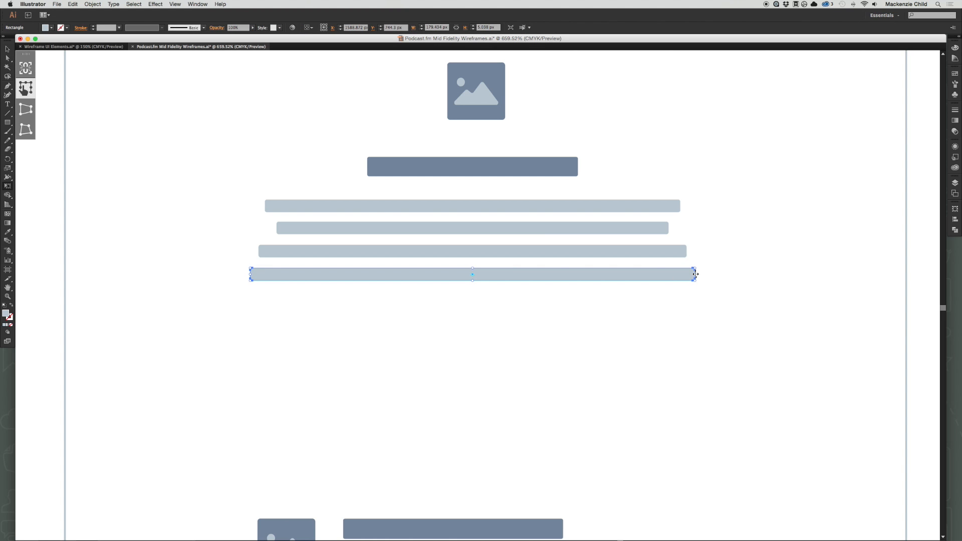
drag(695, 274, 621, 276)
key(v)
click(351, 308)
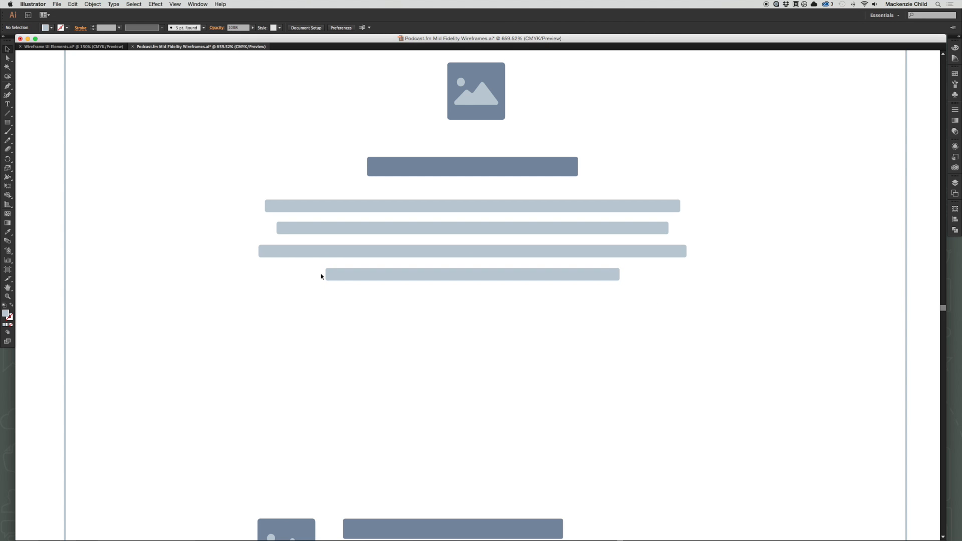
Nudge the header and body text block slightly right to centre it under the image thumbnail.
key(super+minus)
key(super+minus)
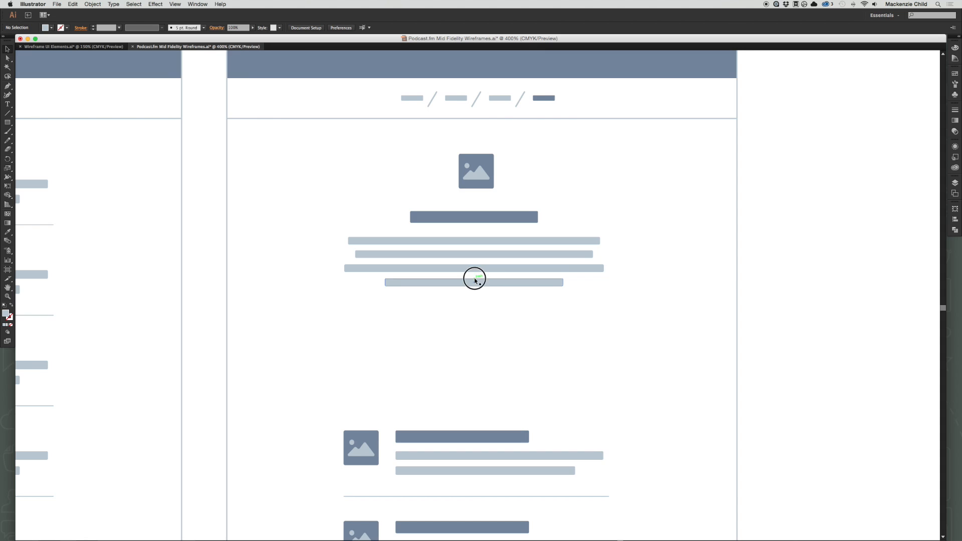
drag(475, 277, 492, 311)
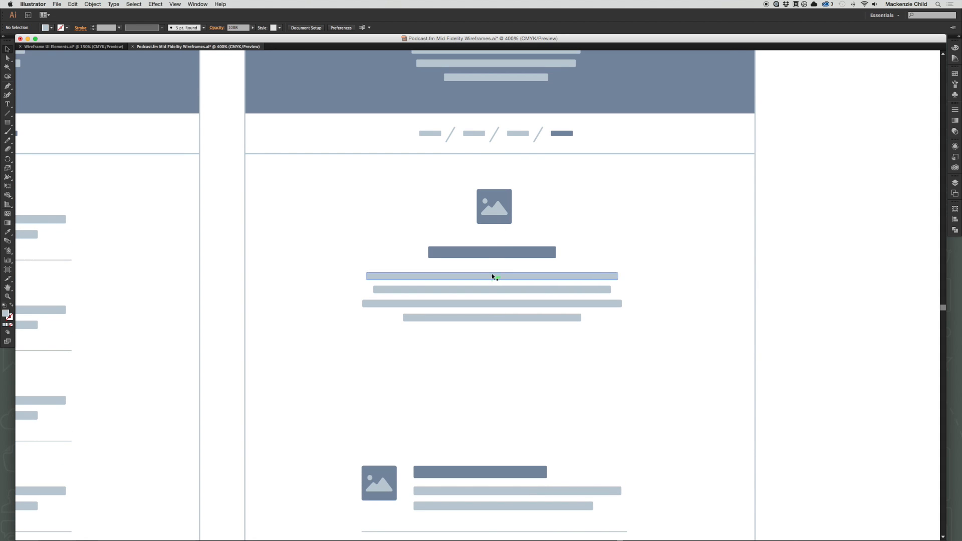
drag(485, 256, 490, 256)
click(582, 228)
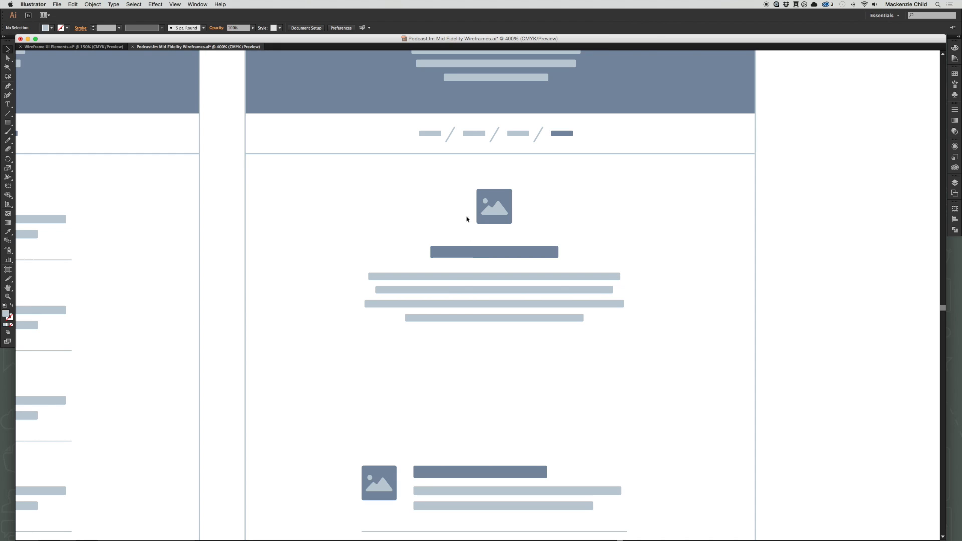
Nudge the image thumbnail slightly left above the header bar on the Episodes page.
drag(503, 209, 507, 218)
click(564, 203)
scroll(557, 226, down, 2)
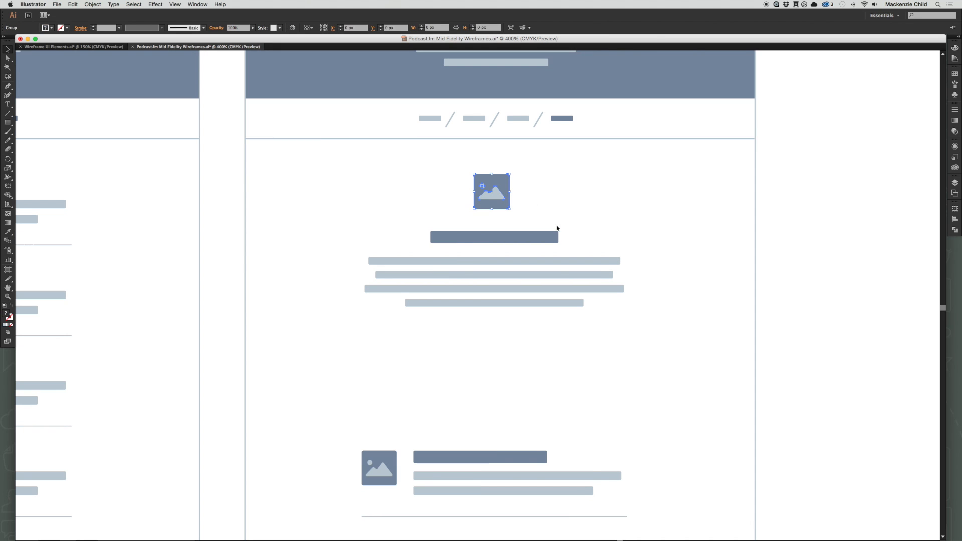
click(565, 229)
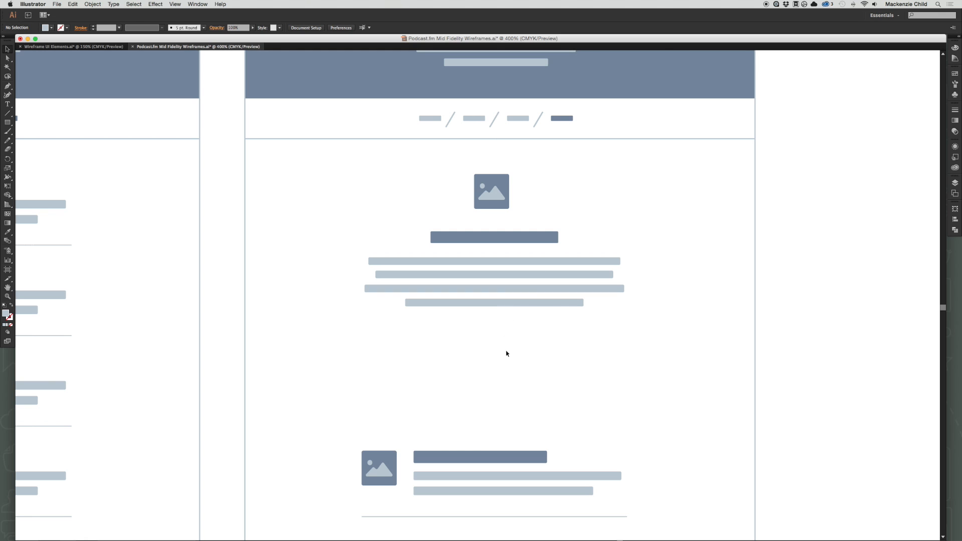
Switch to the Wireframe UI Elements document and copy the filled pagination row with the play arrow plus the top-left slider.
click(105, 46)
scroll(566, 281, right, 12)
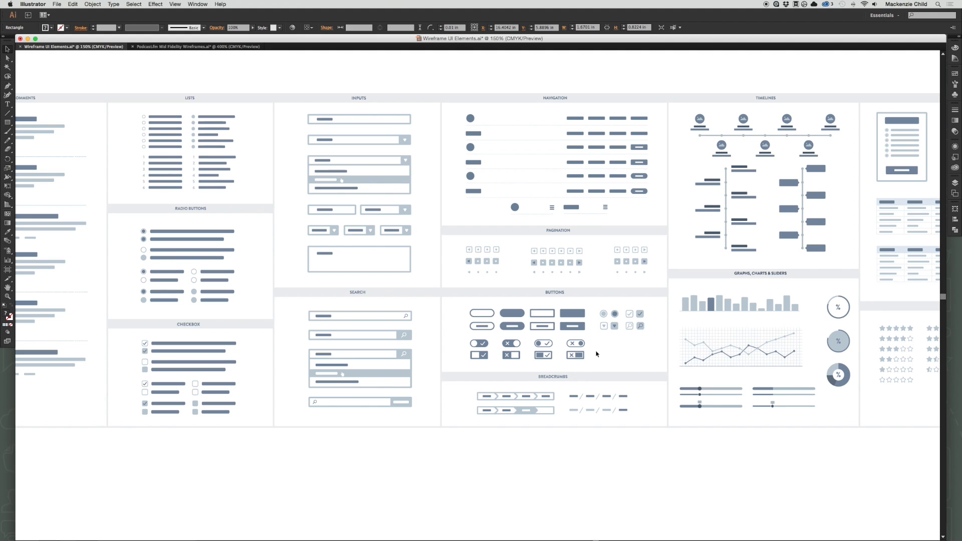
drag(684, 325, 507, 329)
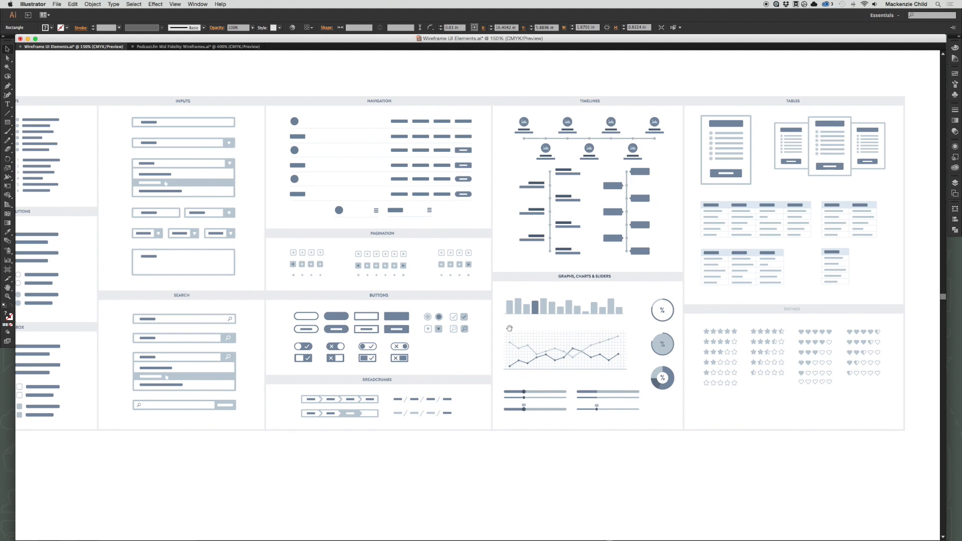
click(469, 268)
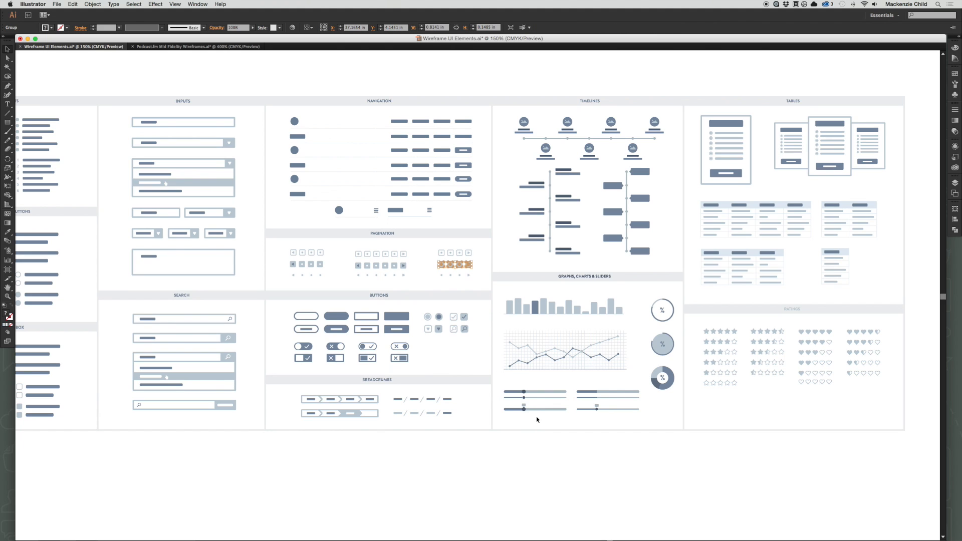
shift+click(539, 395)
key(super+c)
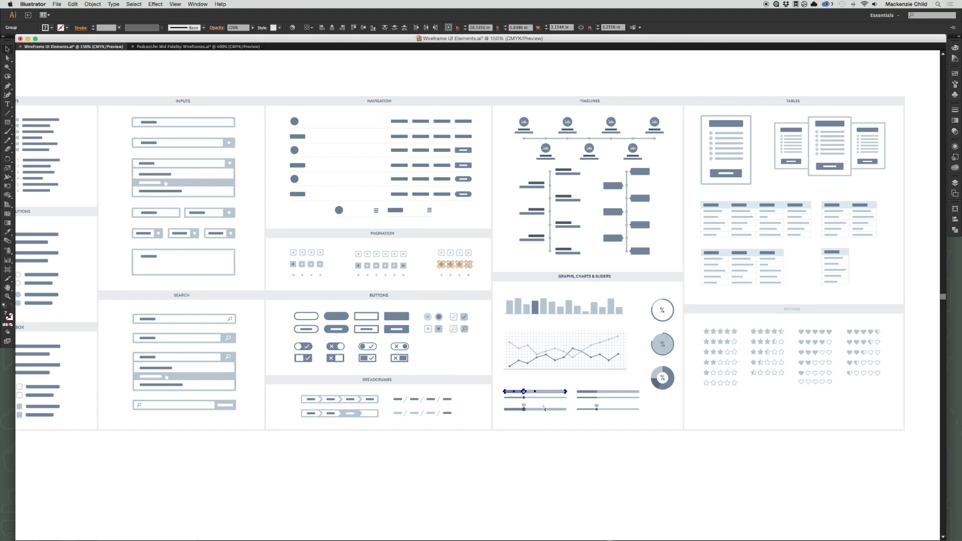
Paste the pagination squares and slider into the Podcast.fm wireframes and move both into the gap beneath the Episodes page's body text.
click(198, 46)
key(super+v)
click(591, 386)
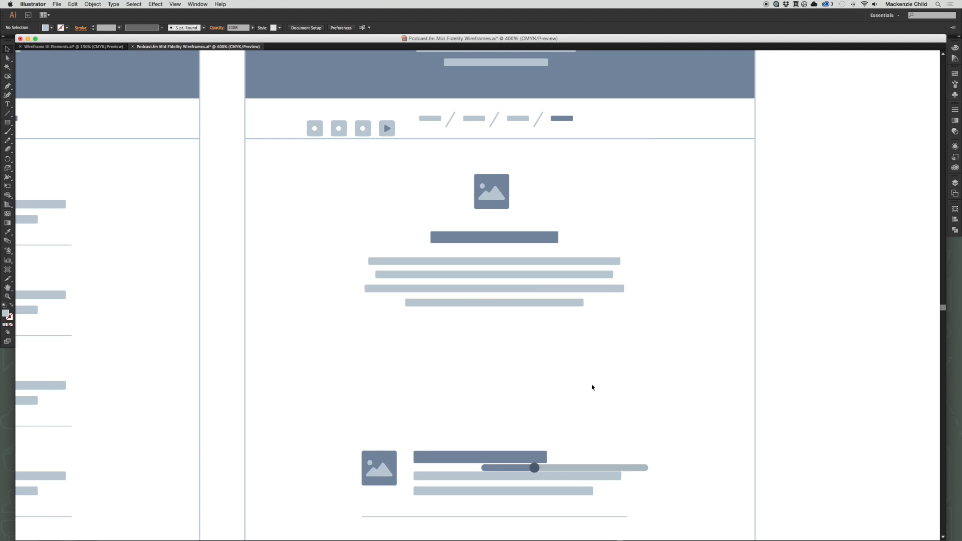
drag(387, 128, 415, 389)
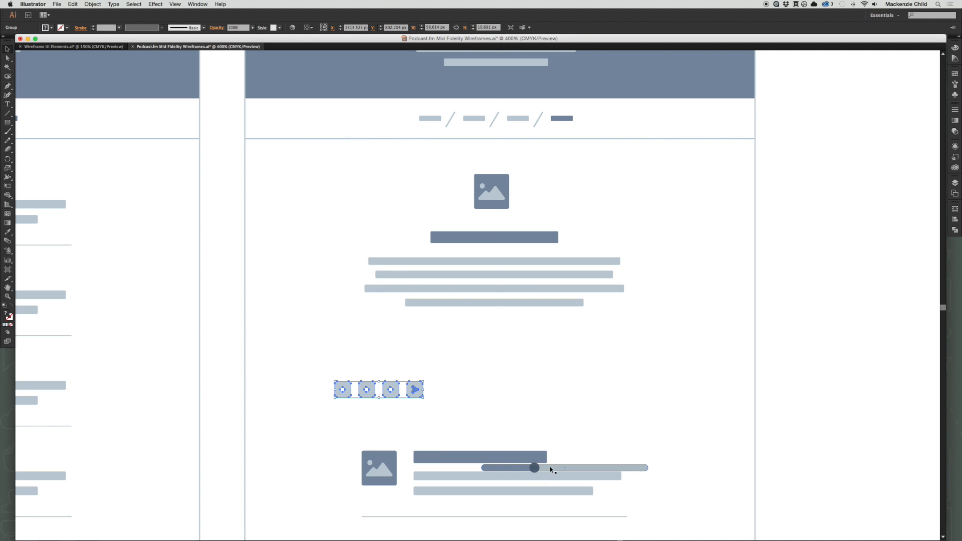
drag(550, 468, 529, 345)
click(499, 393)
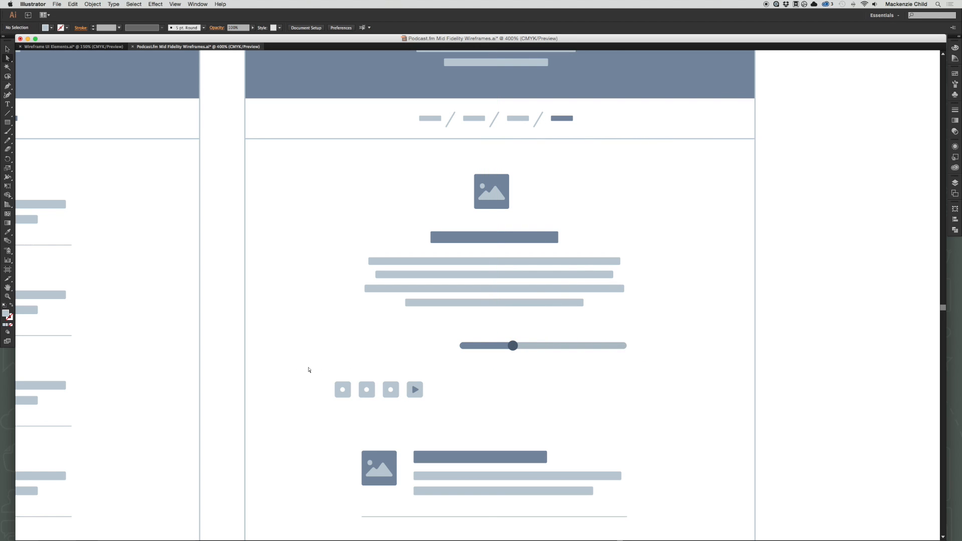
Delete the three dotted squares beside the play square and reduce the play square's corner radius to about 0.71 px.
drag(309, 370, 403, 409)
key(Delete)
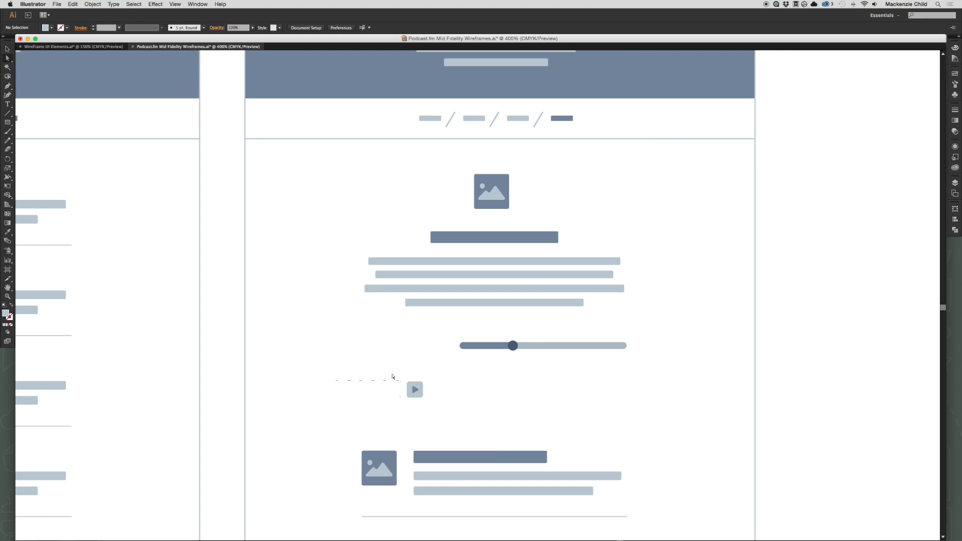
key(super+space)
drag(375, 364, 497, 433)
drag(459, 343, 364, 135)
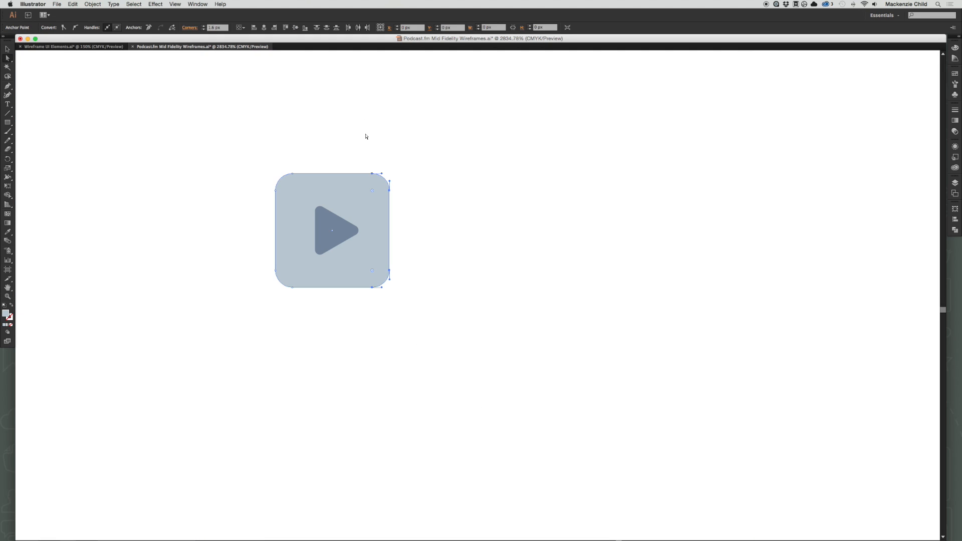
click(382, 200)
drag(376, 191, 384, 181)
click(426, 312)
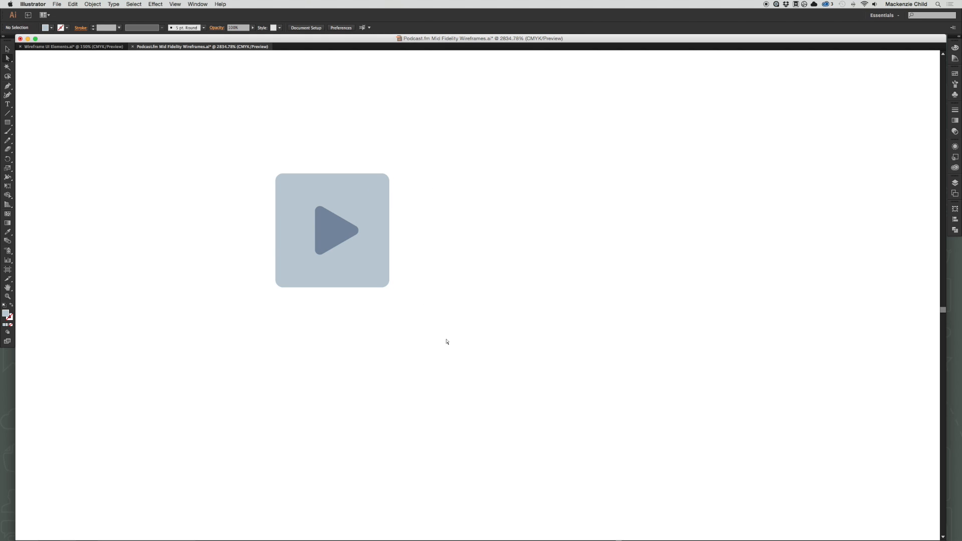
Stretch the play square's right side into a long player bar and centre the bar under the body text.
drag(447, 342, 367, 136)
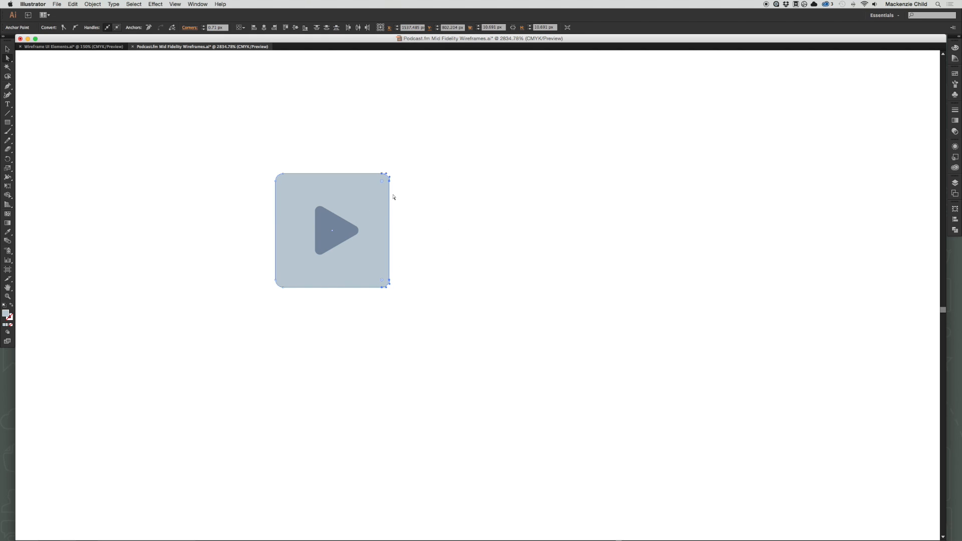
drag(391, 186, 824, 191)
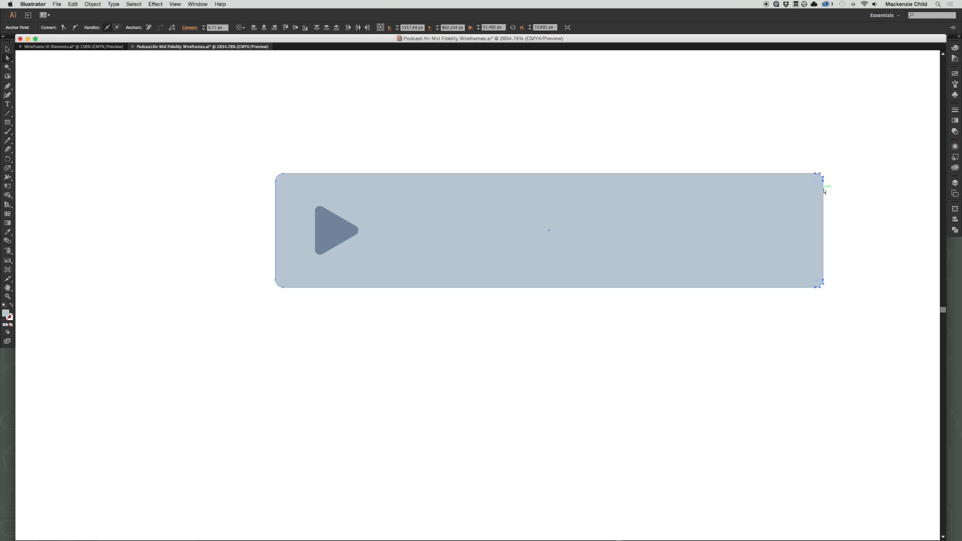
key(super+minus)
key(super+minus)
key(super+minus)
key(super+minus)
key(super+minus)
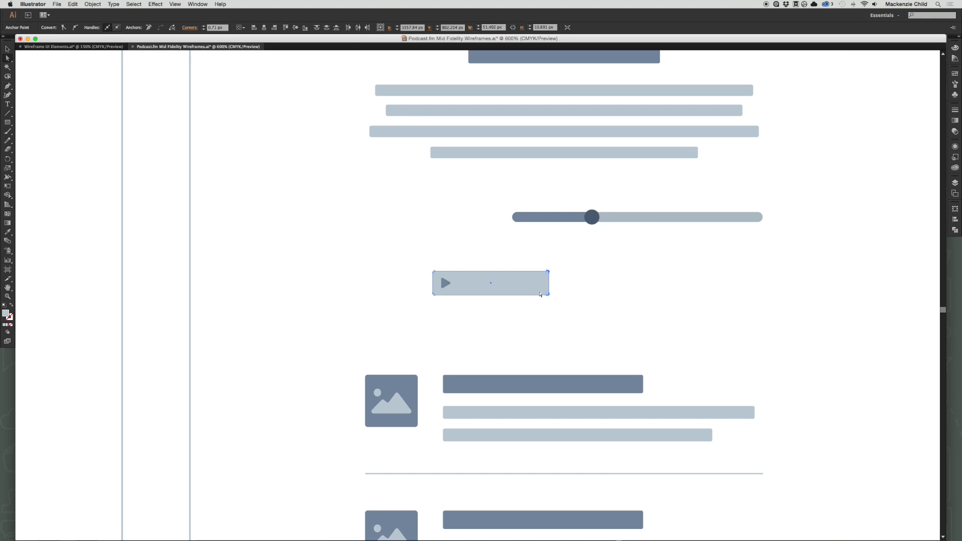
drag(548, 294, 763, 294)
key(v)
drag(675, 291, 640, 289)
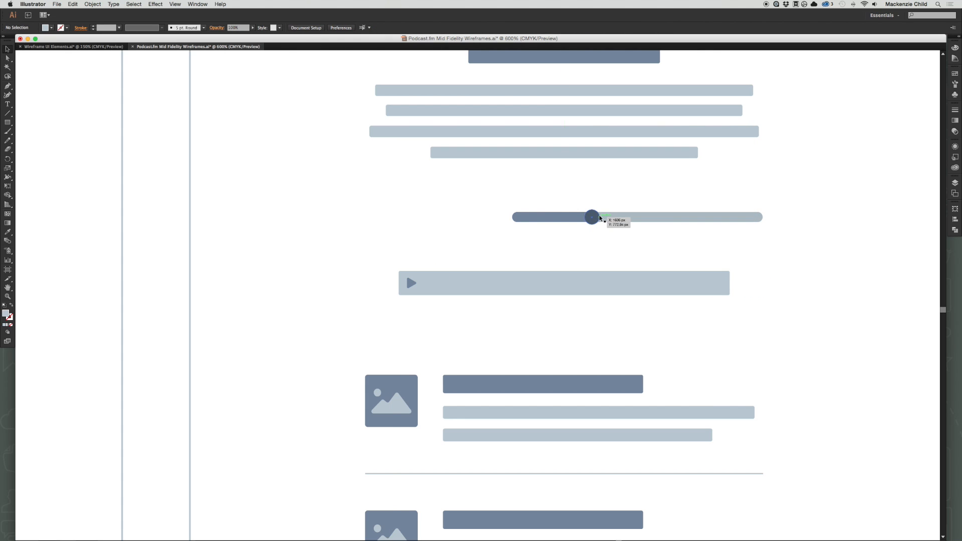
Place the slider on the player bar beside the play arrow and fill its light track with white.
drag(608, 217, 527, 282)
click(552, 235)
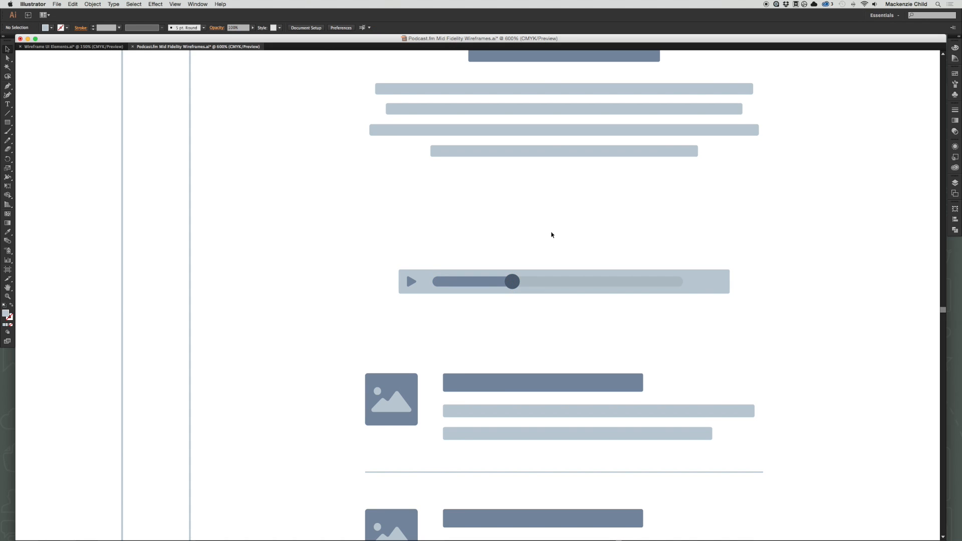
key(a)
click(545, 283)
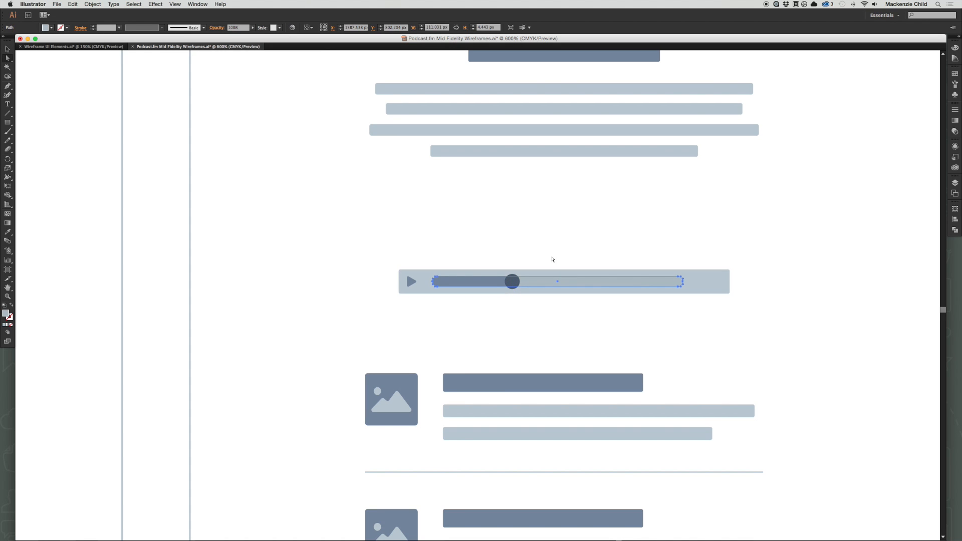
key(i)
click(558, 233)
key(v)
click(553, 239)
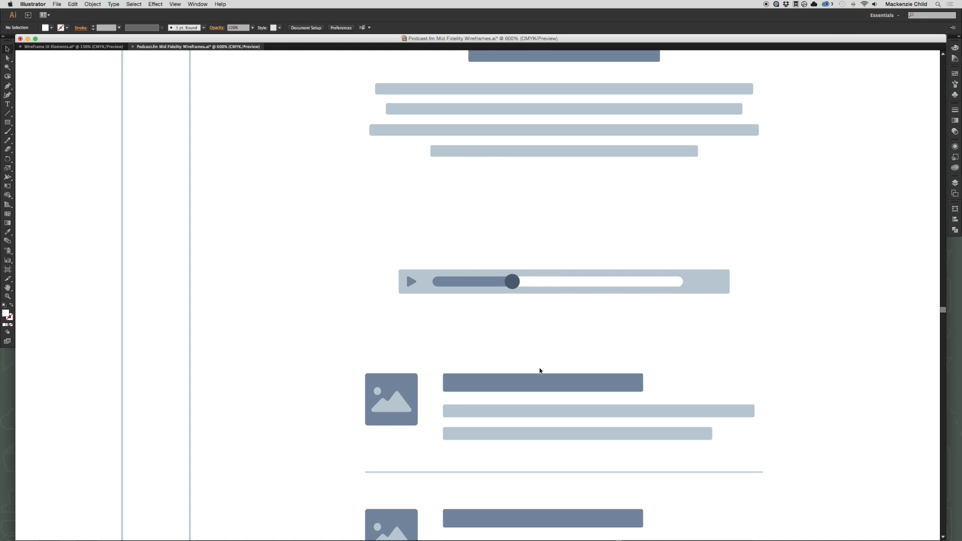
Shorten the player bar from its right side so it ends just past the slider track.
drag(557, 343, 531, 361)
drag(719, 337, 687, 262)
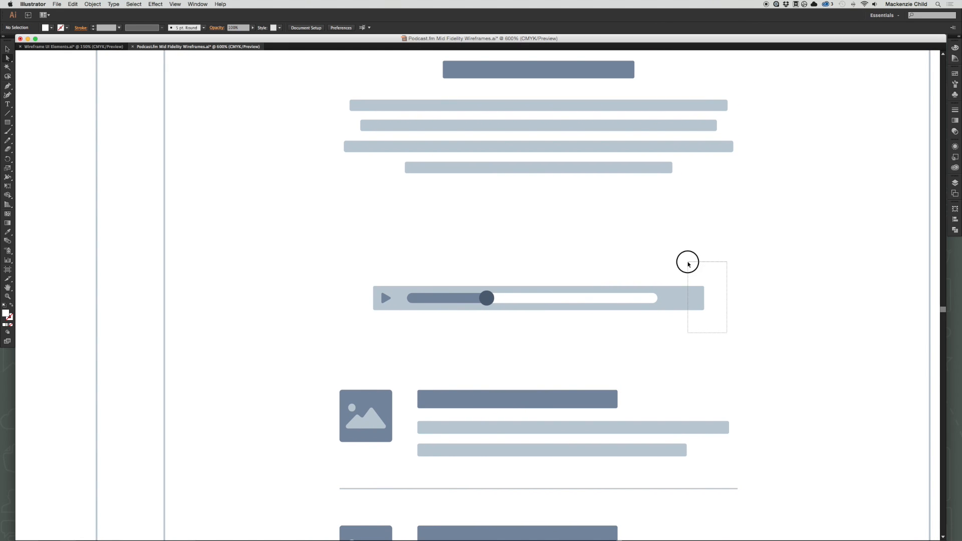
drag(704, 313, 668, 311)
click(716, 272)
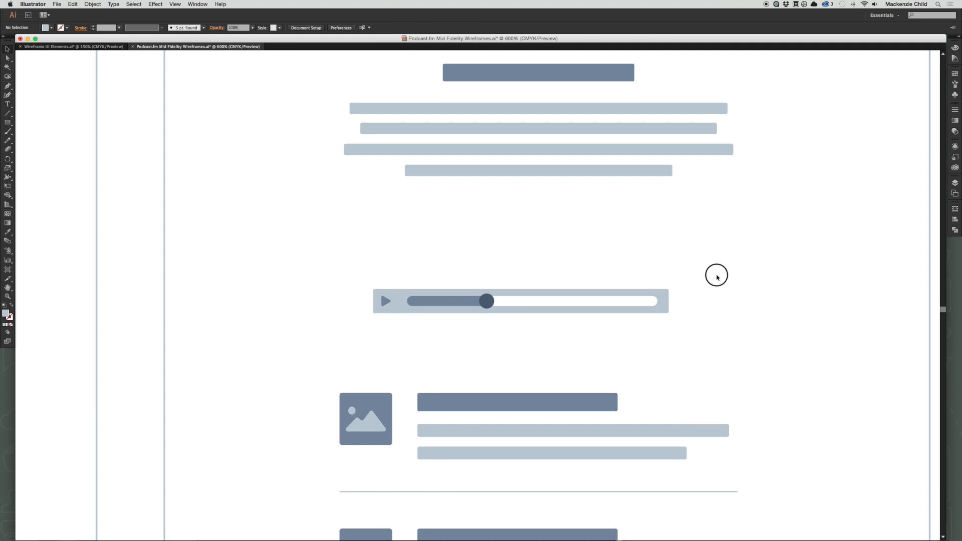
Nudge the slider slightly left and the play arrow slightly right to even out the spacing inside the player bar.
scroll(661, 406, up, 2)
drag(483, 354, 482, 359)
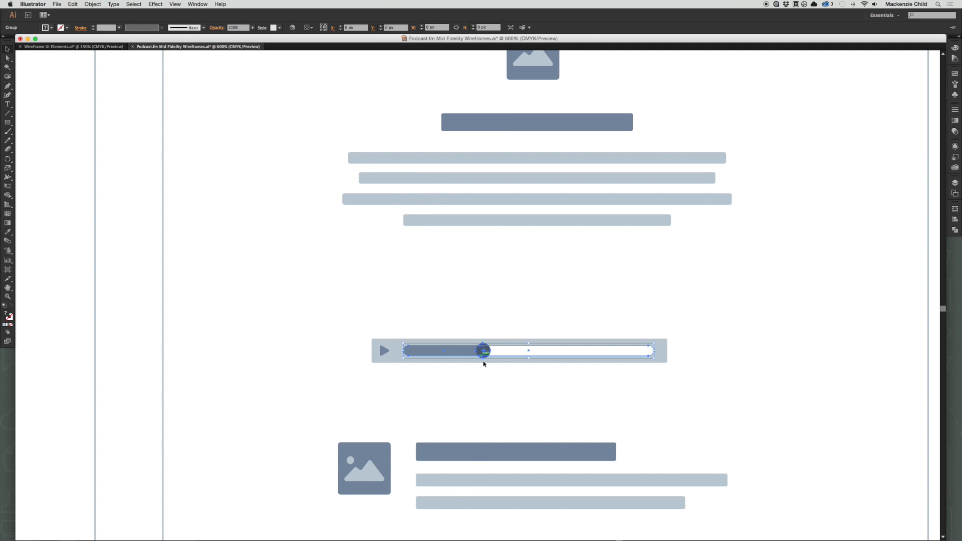
scroll(486, 363, down, 1)
click(490, 364)
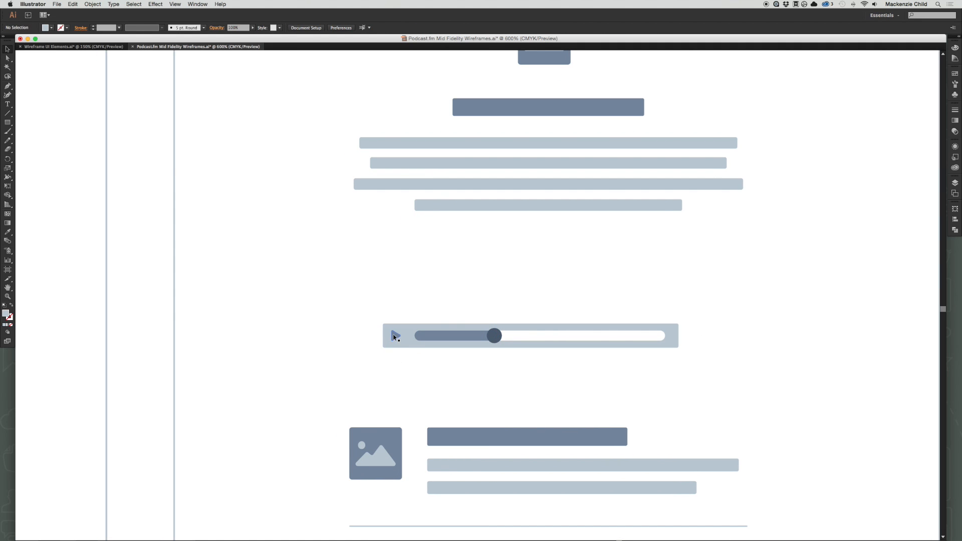
key(a)
drag(396, 337, 398, 371)
scroll(395, 335, up, 1)
click(416, 394)
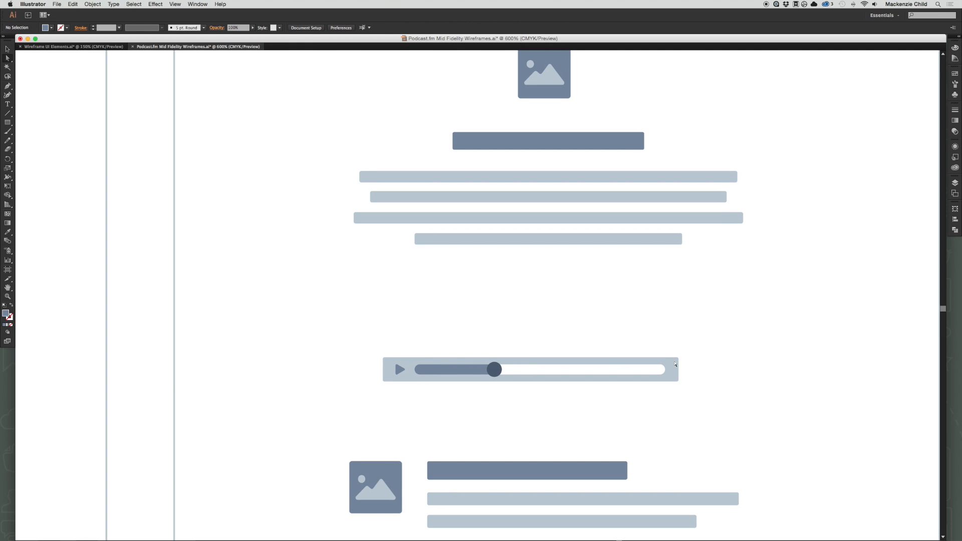
Move the whole audio player up closer to the body text and slightly right.
scroll(611, 391, up, 1)
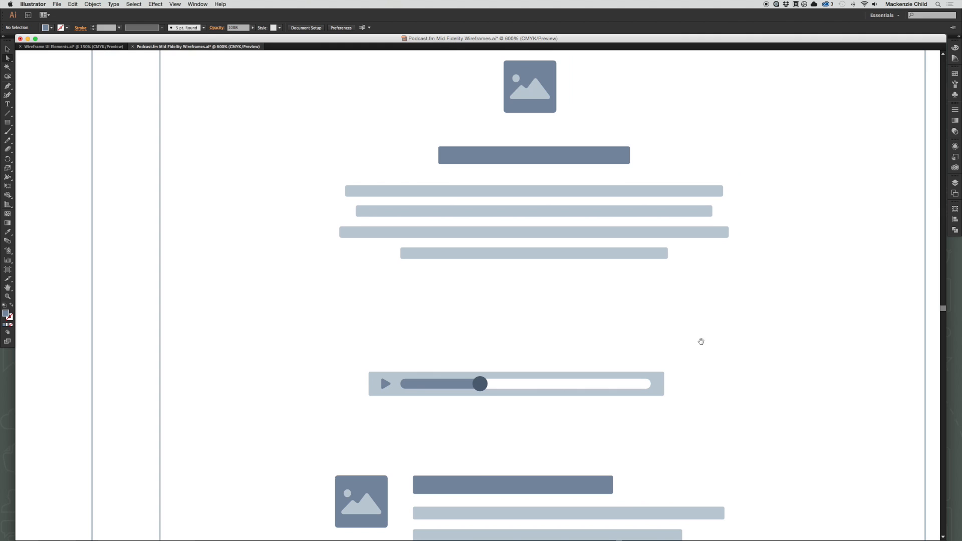
key(v)
drag(586, 423, 346, 349)
drag(443, 388, 489, 340)
click(756, 260)
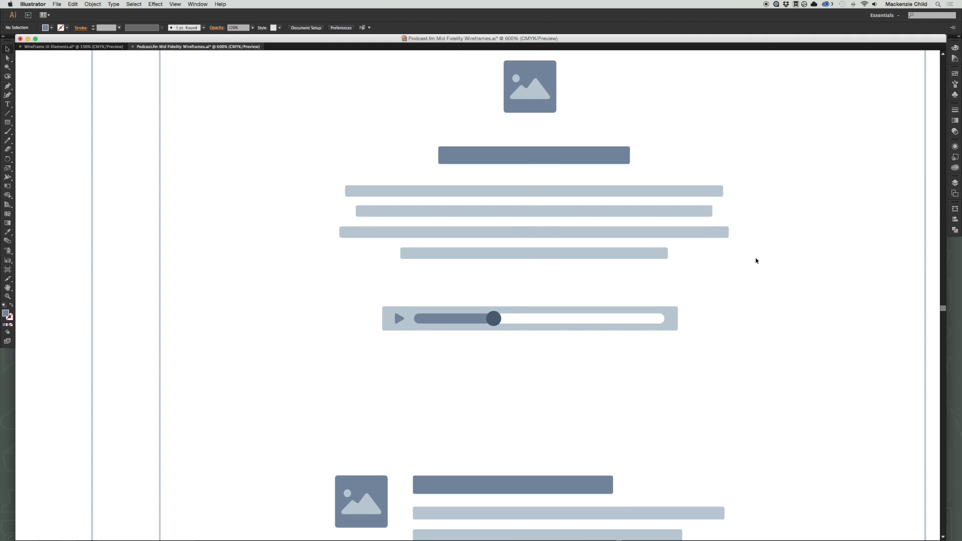
Nudge the complete audio player slightly right and down to centre it under the paragraph.
key(super+minus)
key(super+minus)
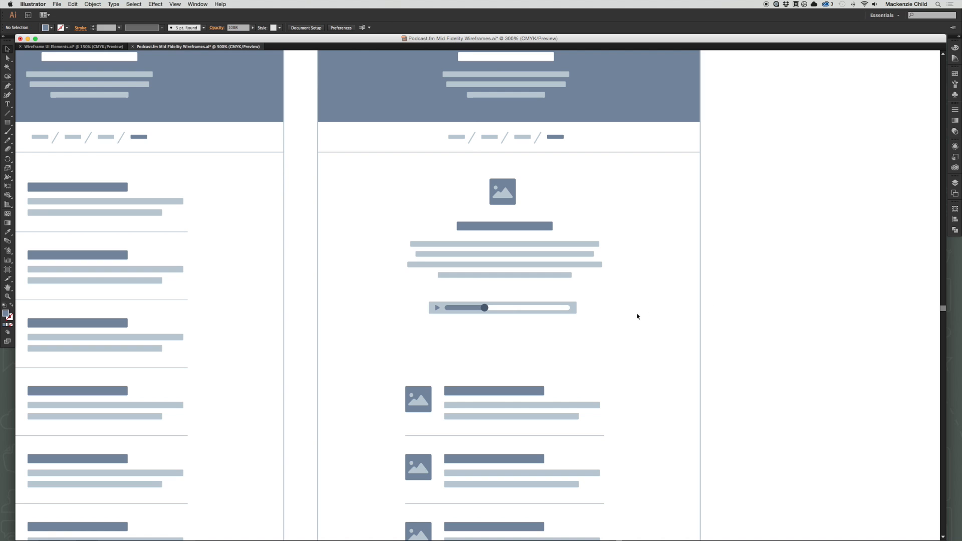
click(507, 308)
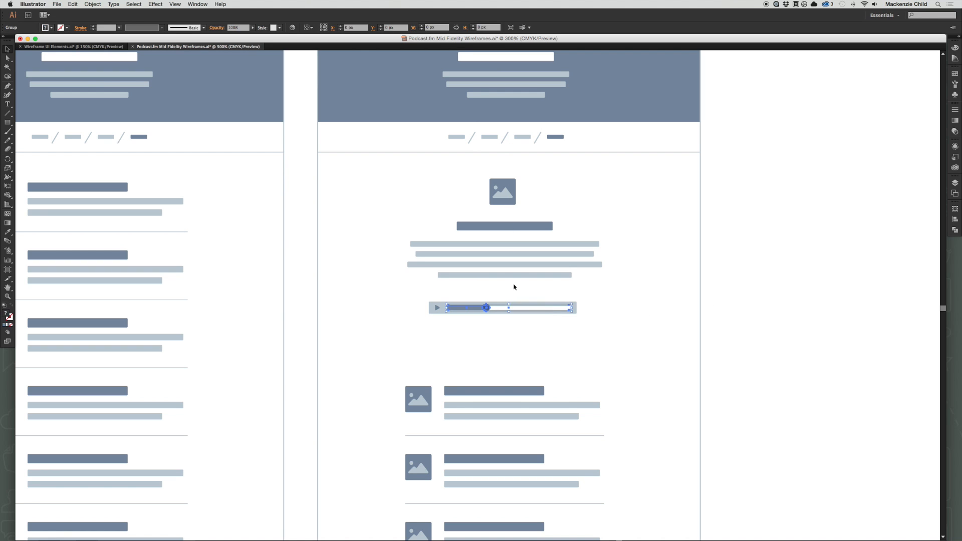
drag(430, 292, 563, 325)
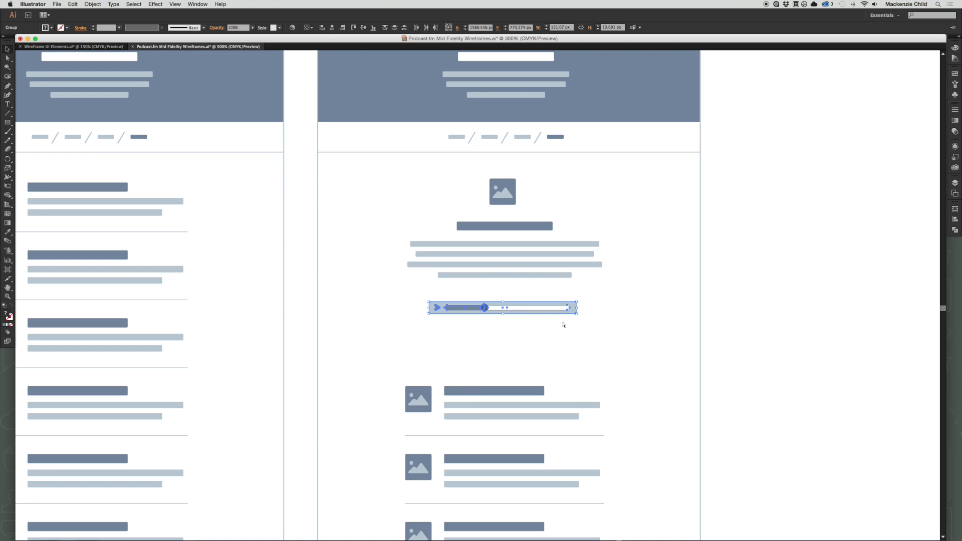
drag(497, 306, 502, 311)
click(541, 299)
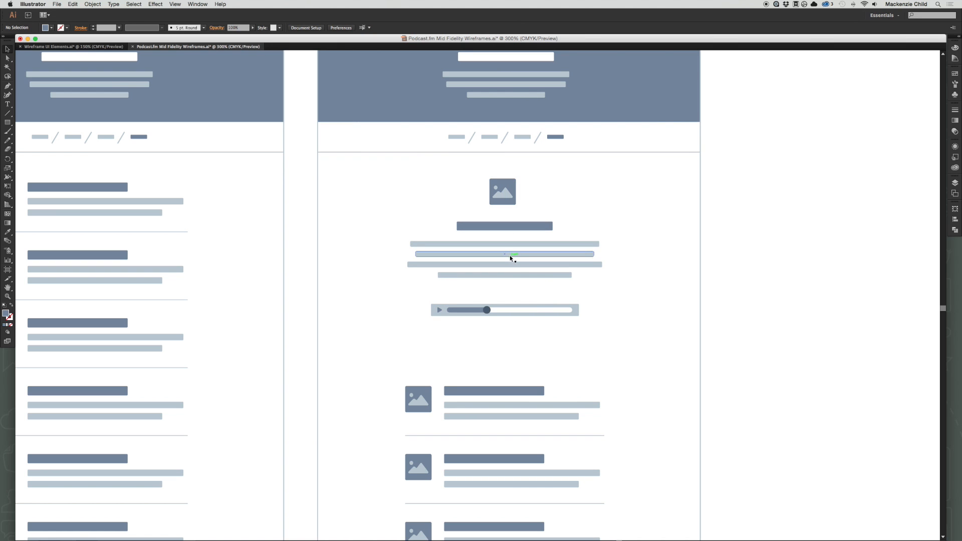
Duplicate the full-width divider line from beneath the Episodes page's breadcrumbs and place the copy between the audio player and the episode list.
scroll(542, 245, left, 5)
scroll(542, 245, up, 1)
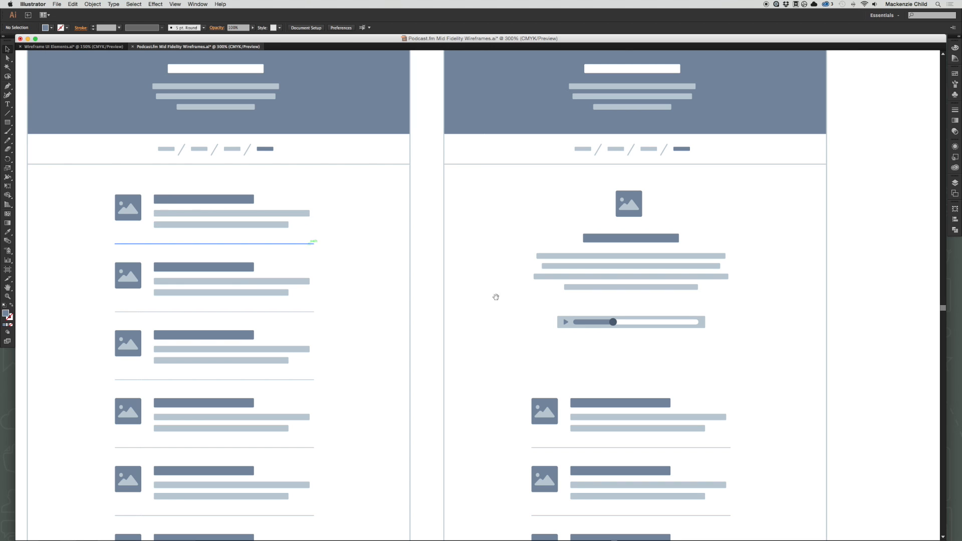
scroll(423, 279, right, 2)
scroll(602, 225, right, 5)
scroll(602, 226, up, 3)
drag(387, 341, 505, 337)
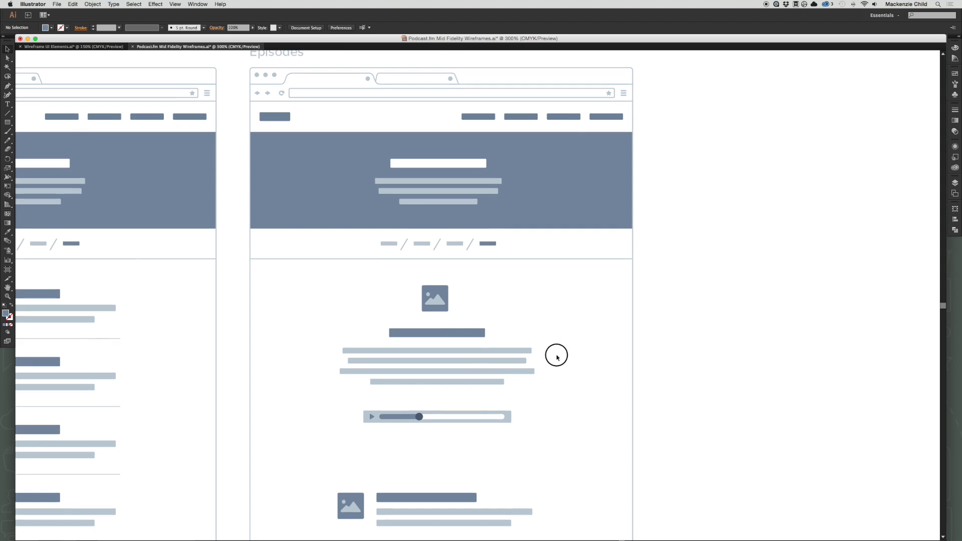
drag(557, 355, 561, 228)
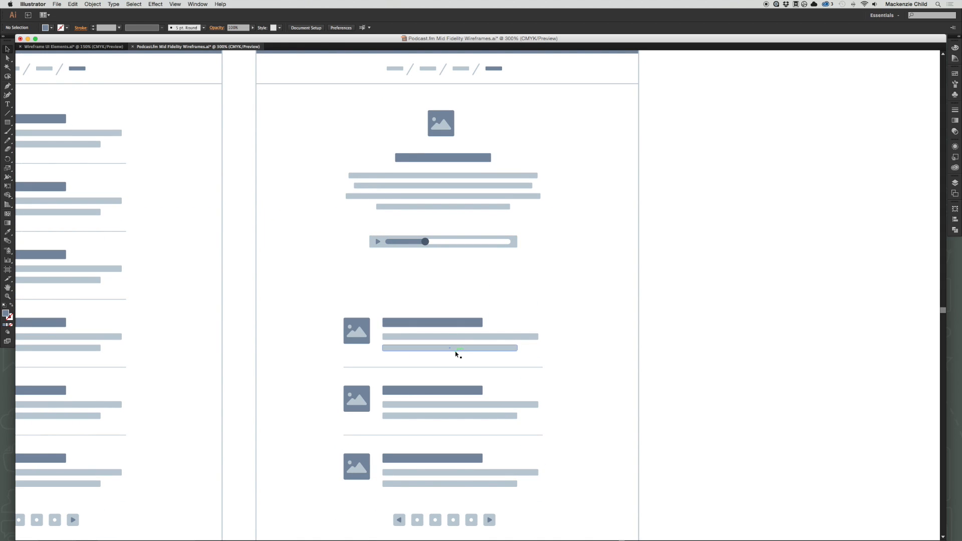
click(436, 86)
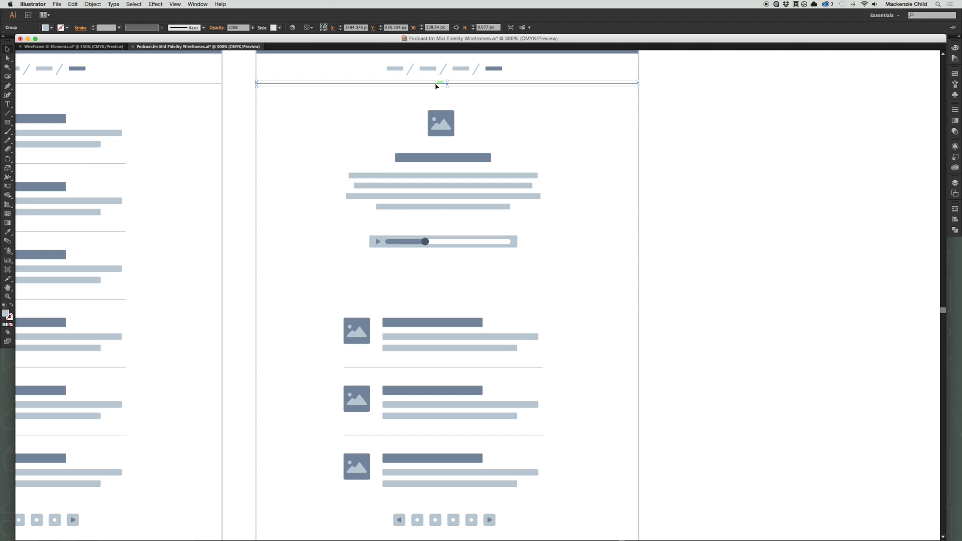
drag(436, 86, 444, 283)
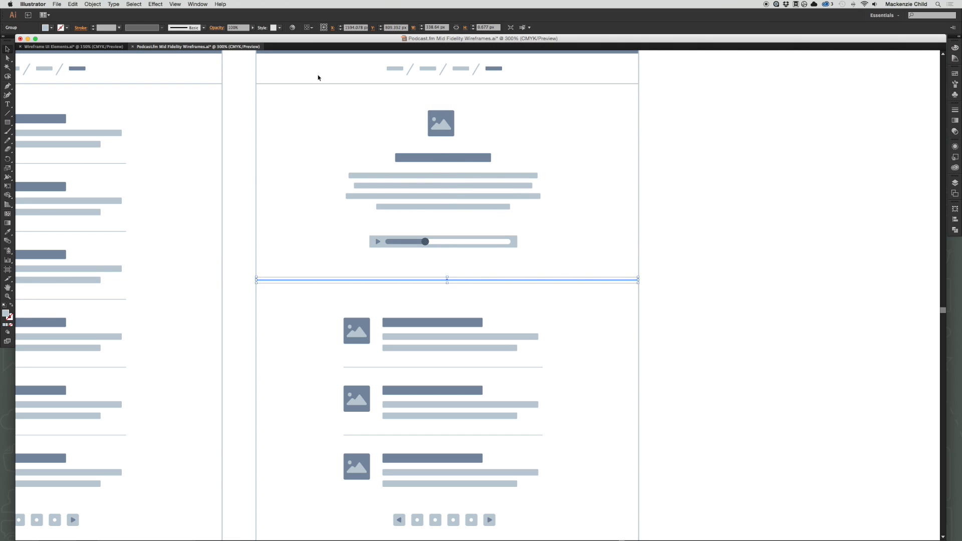
click(672, 263)
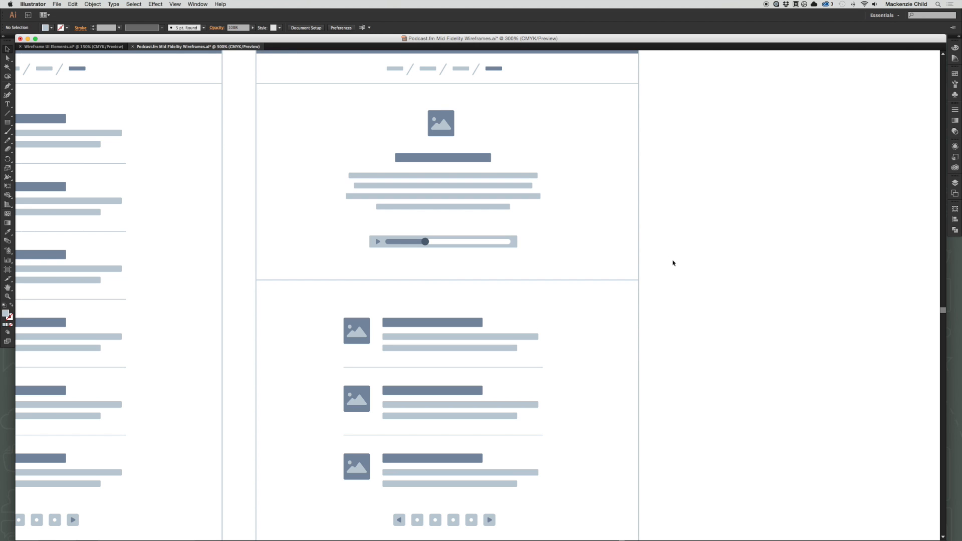
Move the Episodes page's episode list up closer to the divider and remove the pagination controls below it.
scroll(587, 399, down, 1)
drag(307, 281, 515, 437)
click(570, 414)
drag(531, 503, 351, 398)
click(527, 499)
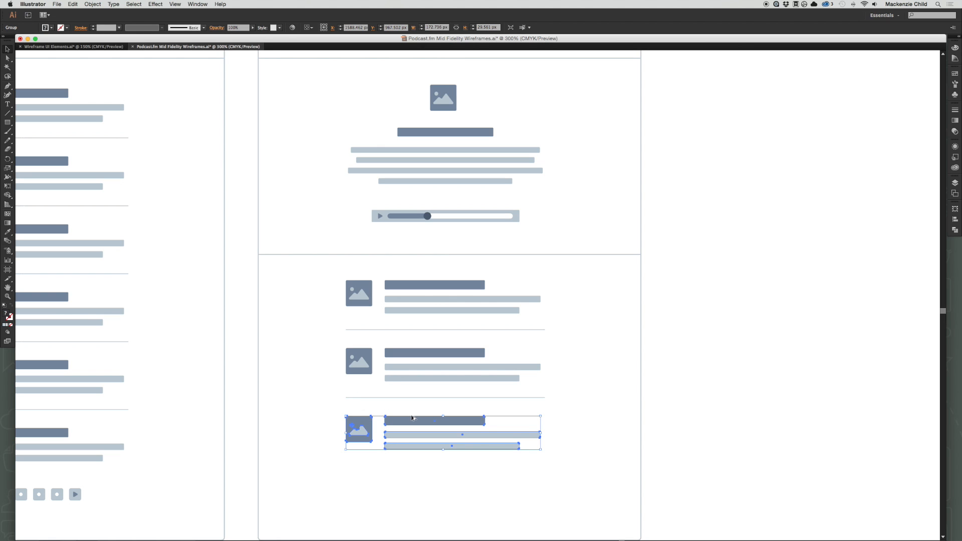
shift+click(393, 398)
click(416, 406)
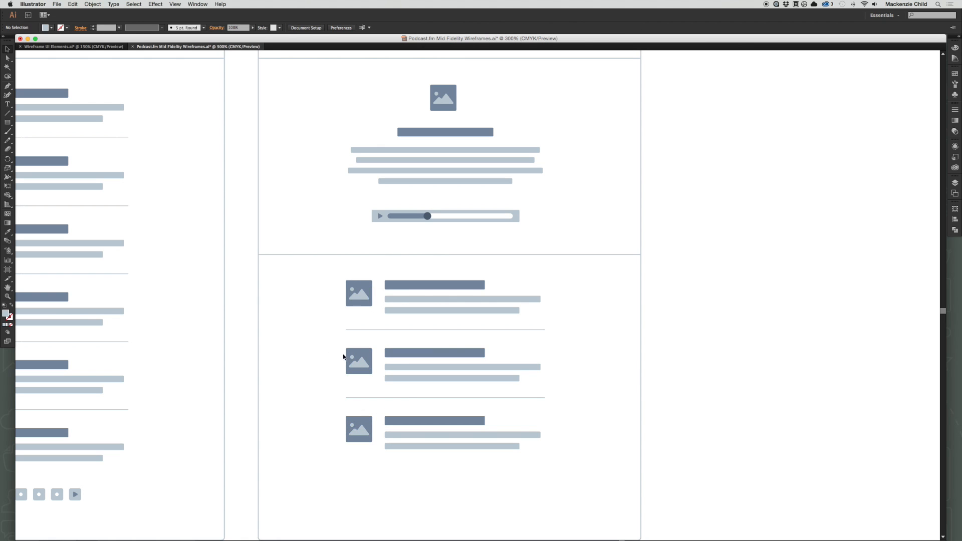
drag(362, 359, 368, 477)
key(super+z)
click(581, 443)
Replace the third episode row with a duplicate of the second row and its divider line, placed directly beneath it.
drag(461, 472, 370, 424)
key(Delete)
drag(485, 444, 354, 343)
drag(411, 363, 415, 421)
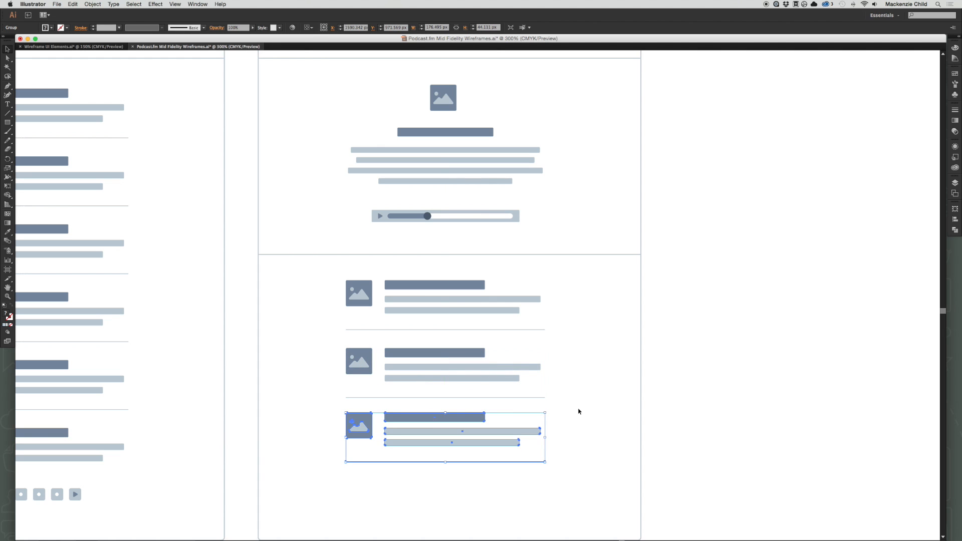
Try repeating the row duplication below the third episode, and undo the extra copies.
key(super+d)
key(super+d)
scroll(585, 399, down, 5)
key(super+z)
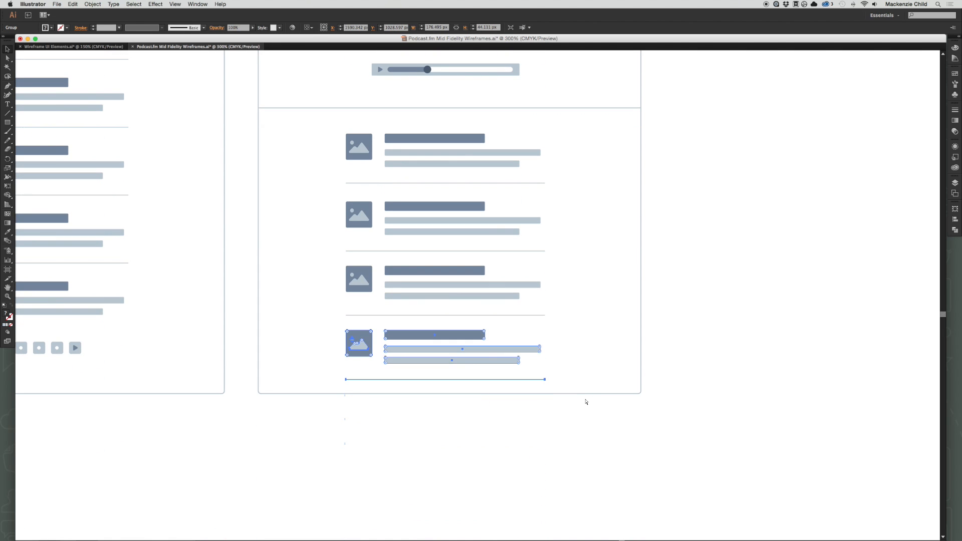
key(super+z)
click(584, 331)
drag(591, 313, 621, 427)
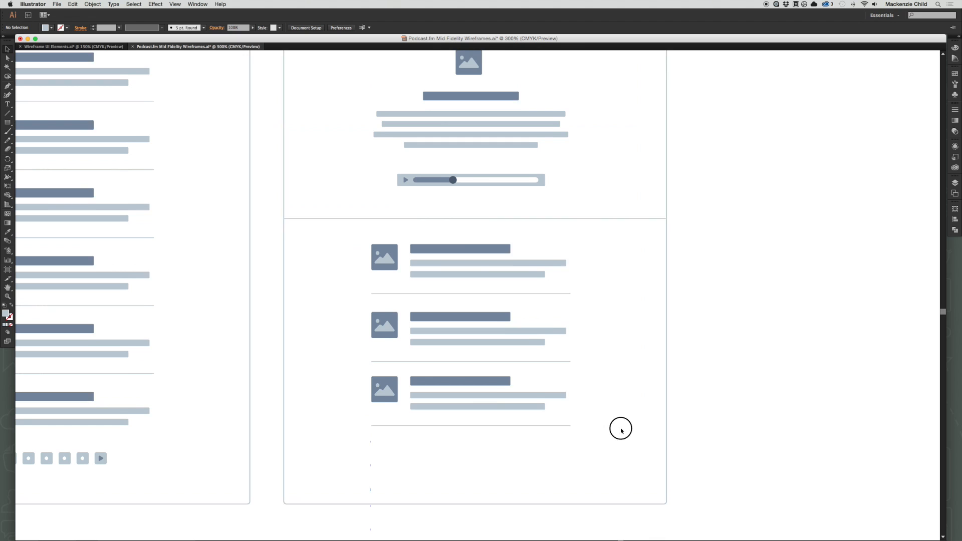
key(super+z)
key(super+z)
key(super+shift+z)
key(super+shift+z)
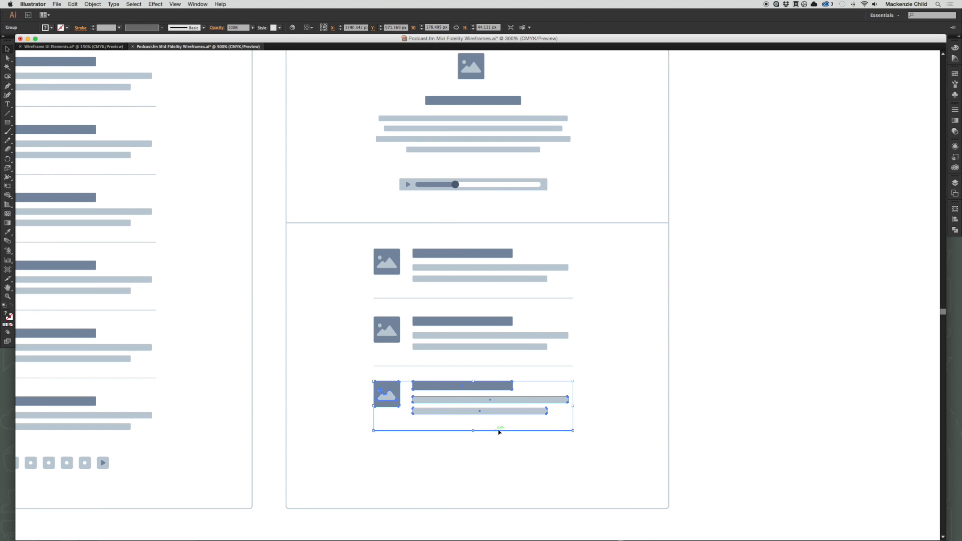
Duplicate the third episode row with its divider line downward as a fourth row on the Episodes page.
scroll(569, 424, left, 2)
scroll(569, 424, up, 3)
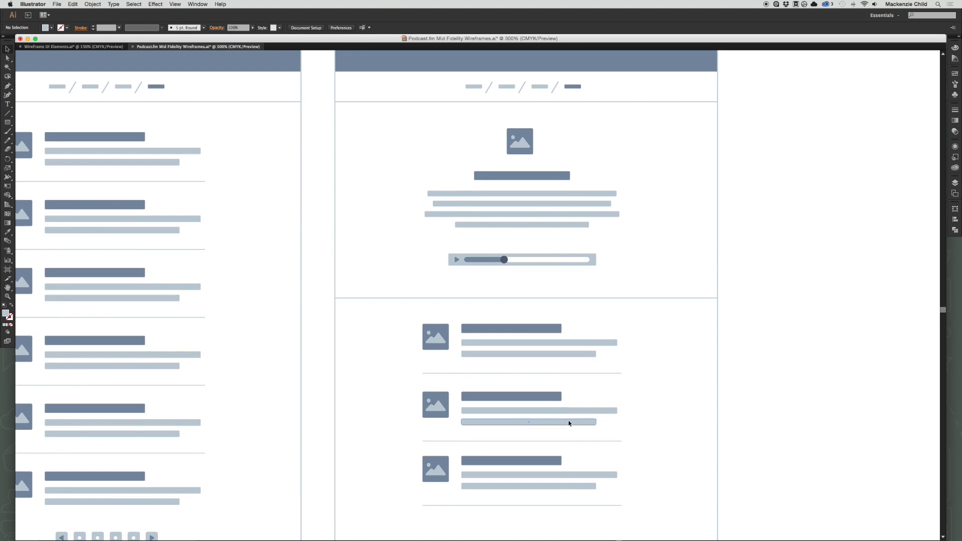
scroll(569, 424, down, 4)
drag(149, 432, 561, 423)
scroll(561, 423, down, 1)
key(super+z)
click(560, 423)
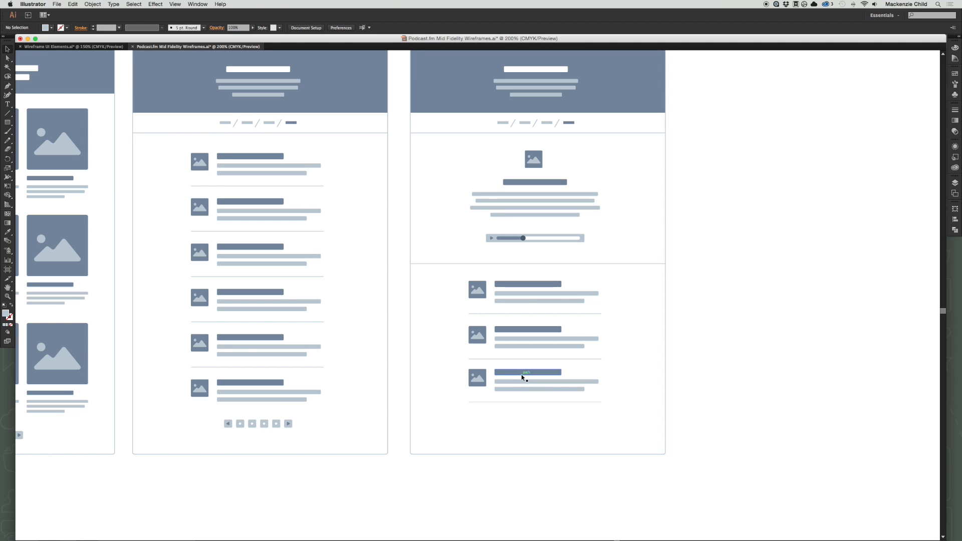
drag(521, 374, 521, 416)
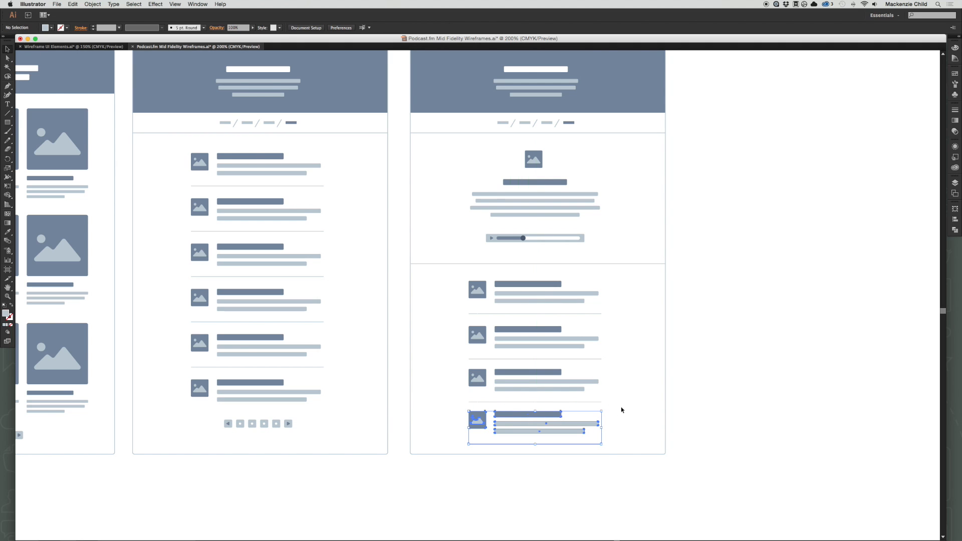
click(622, 409)
Delete the divider line beneath the fourth and last episode row.
drag(607, 309, 589, 349)
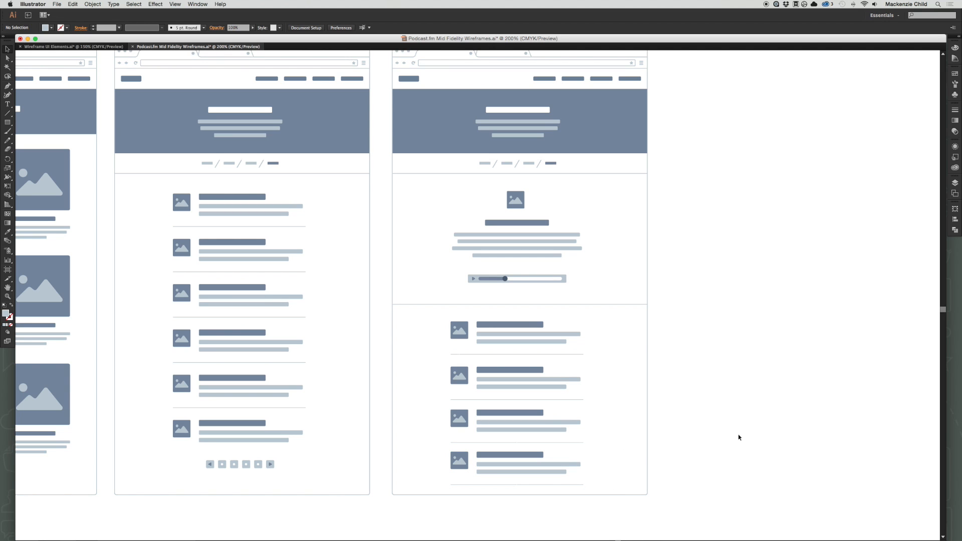
key(a)
click(561, 484)
key(Delete)
scroll(775, 402, up, 2)
scroll(776, 401, left, 10)
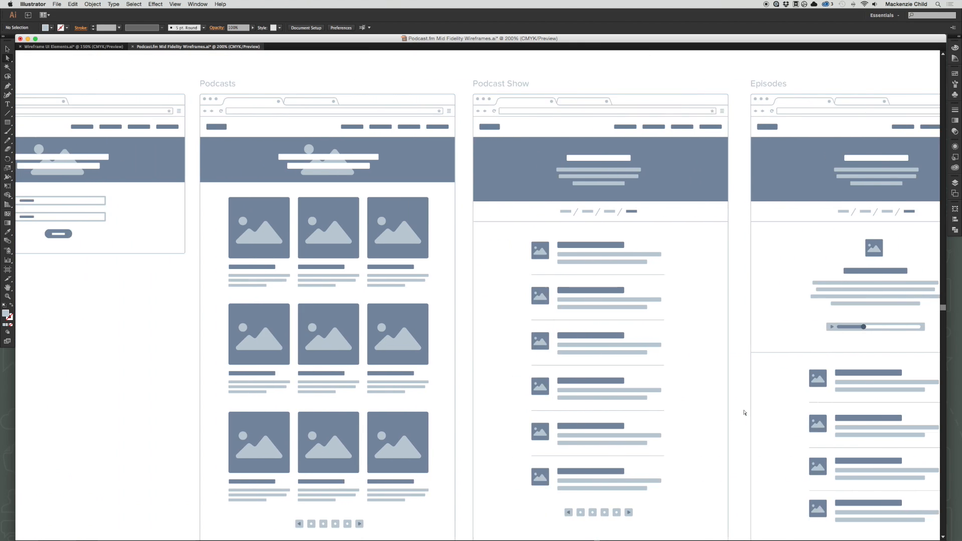
scroll(745, 412, left, 10)
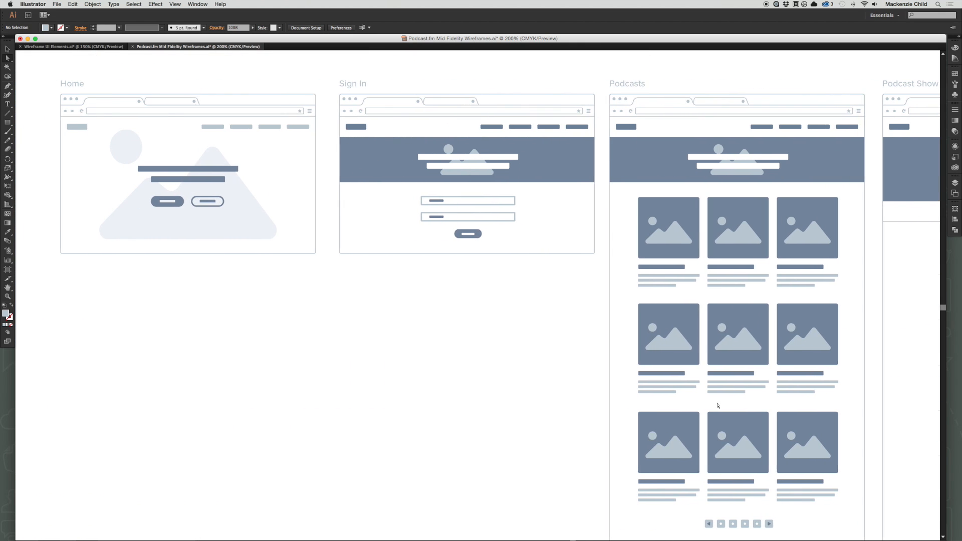
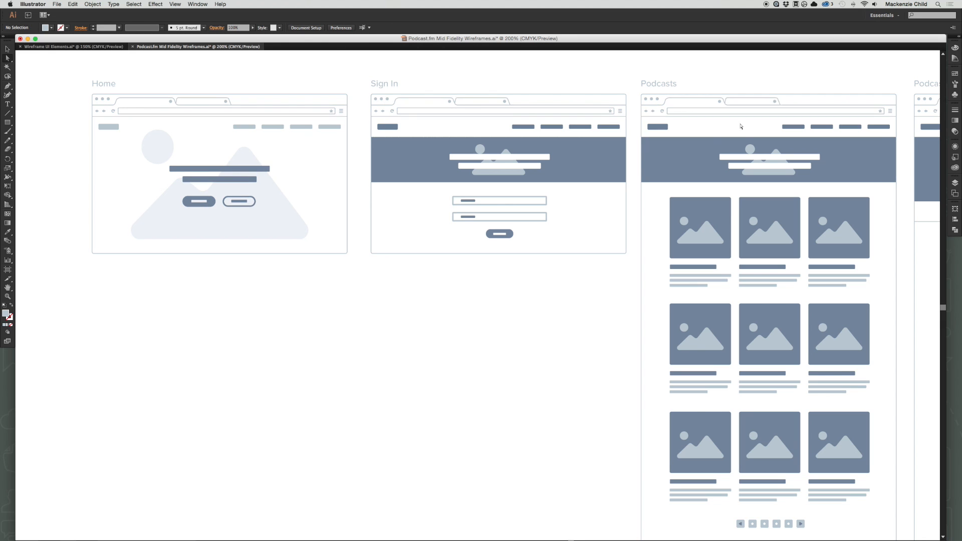
Review the finished Home, Sign In, Podcasts, Podcast Show and Episodes wireframes in sequence, including the Episodes page's audio player and episode list.
scroll(660, 268, right, 4)
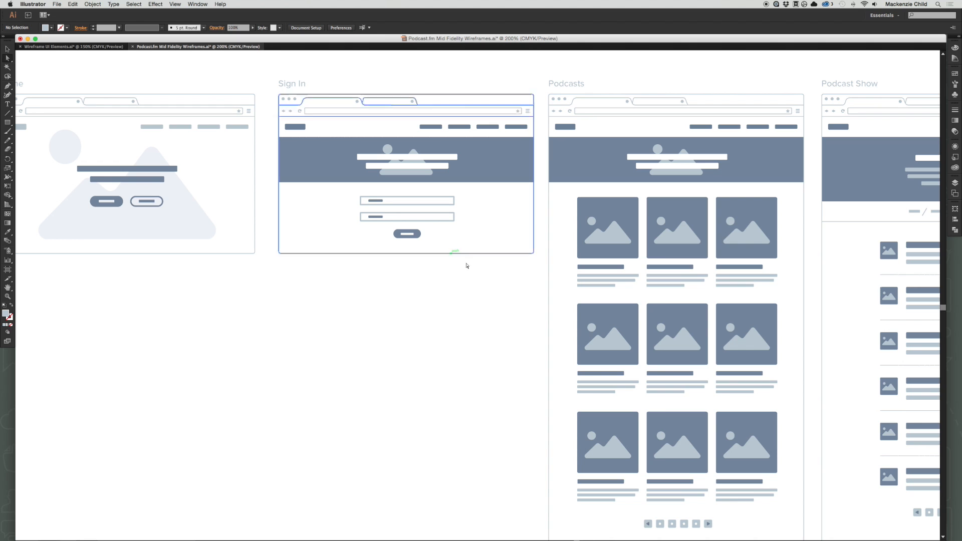
drag(493, 297, 475, 297)
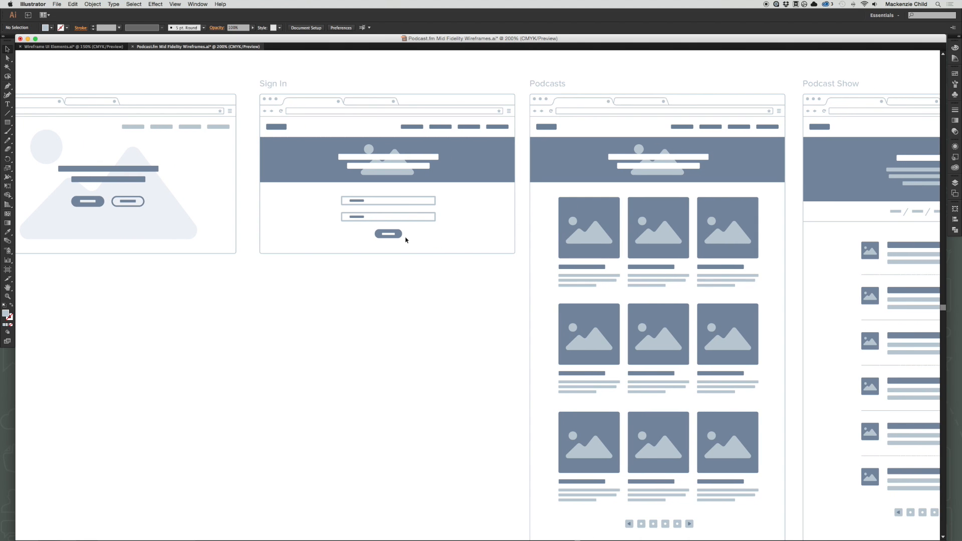
scroll(370, 157, left, 5)
scroll(370, 156, down, 2)
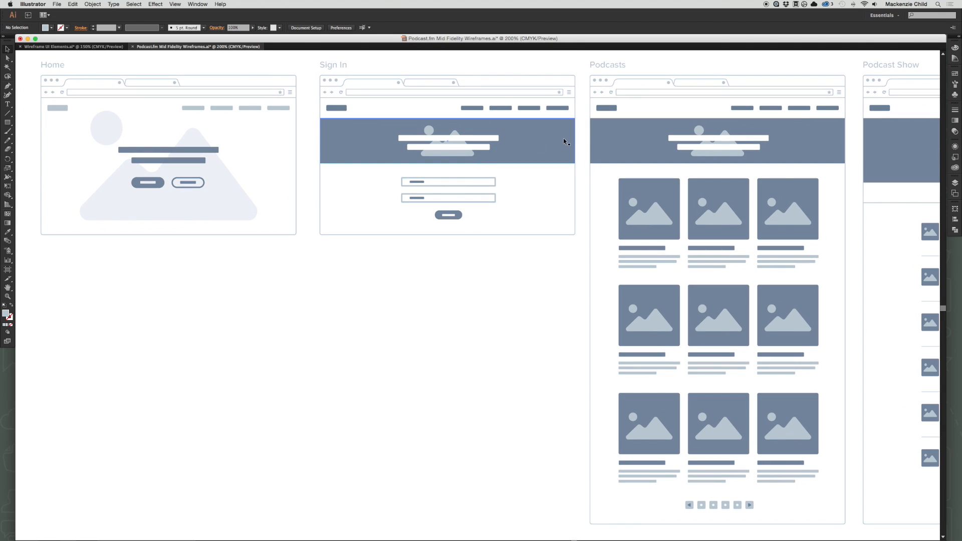
drag(575, 140, 442, 160)
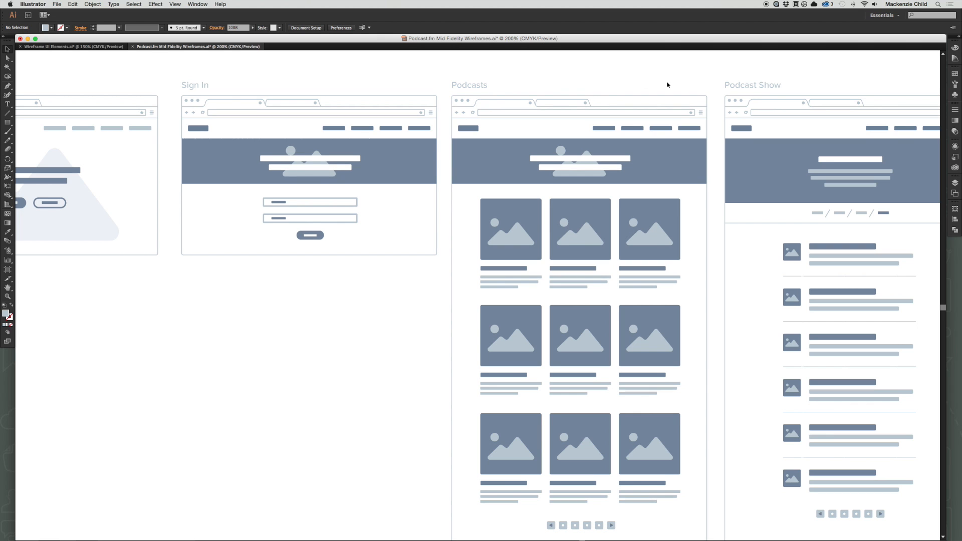
drag(627, 83, 504, 74)
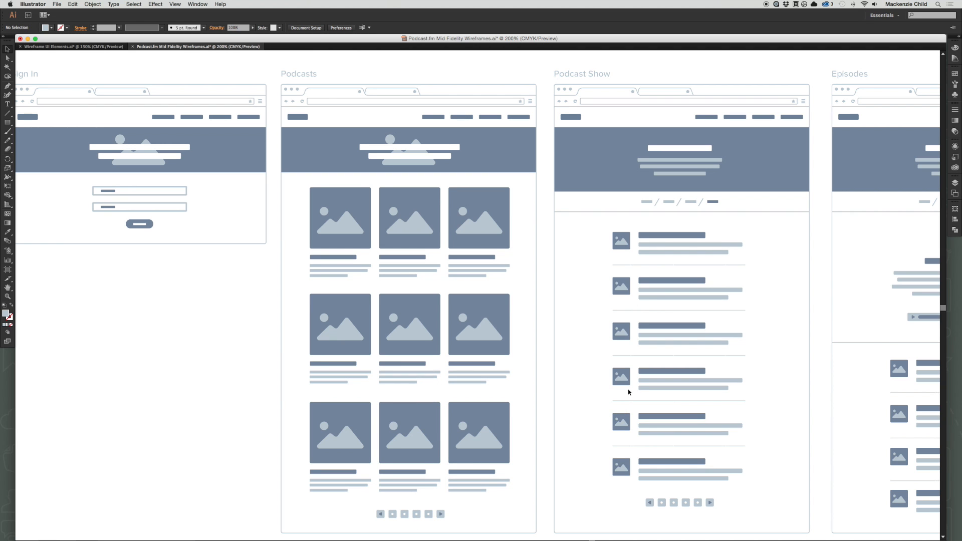
scroll(629, 392, right, 5)
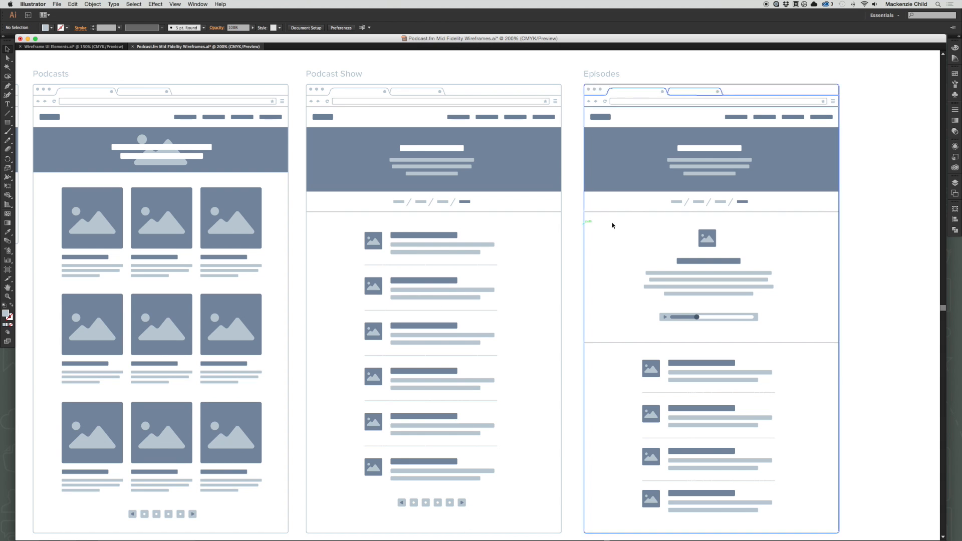
scroll(624, 224, right, 5)
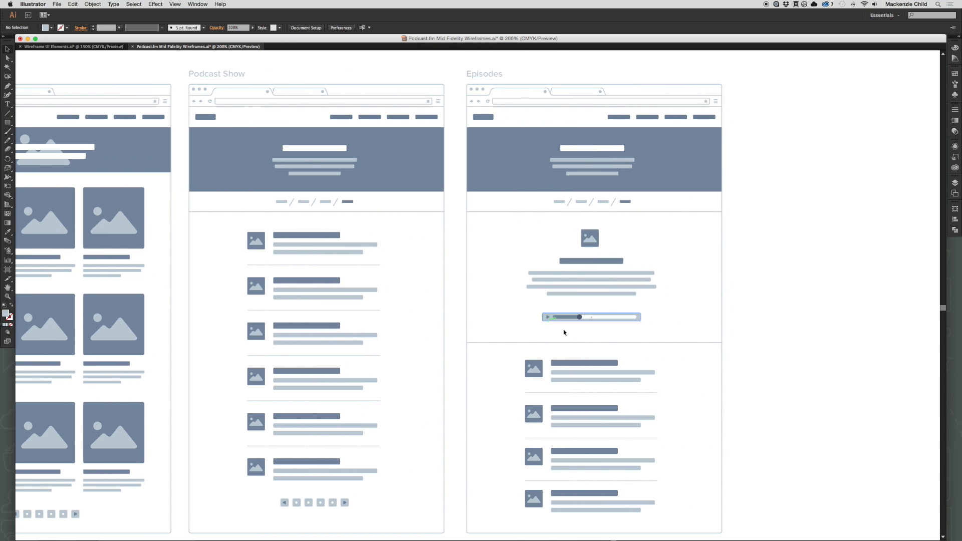
scroll(577, 367, down, 3)
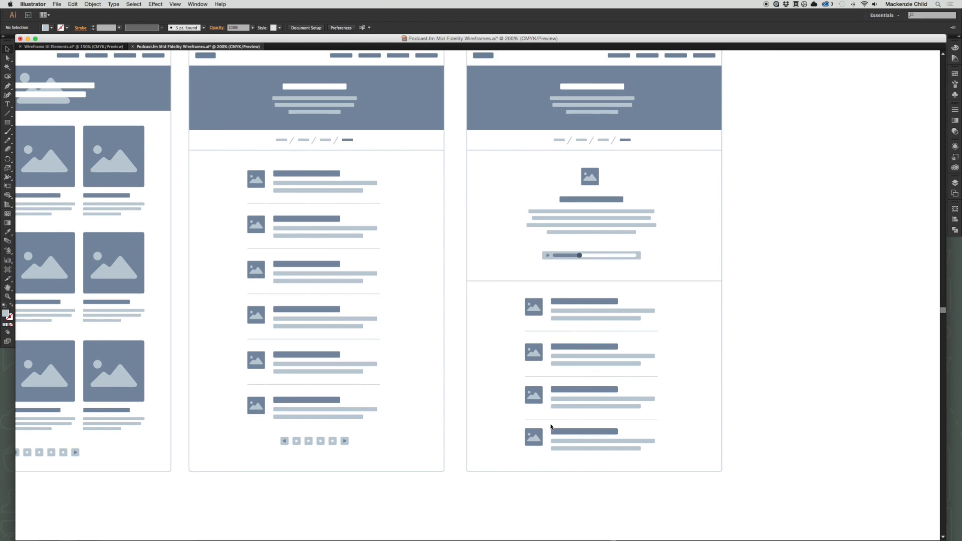
scroll(751, 419, up, 3)
scroll(751, 419, up, 2)
scroll(752, 419, left, 1)
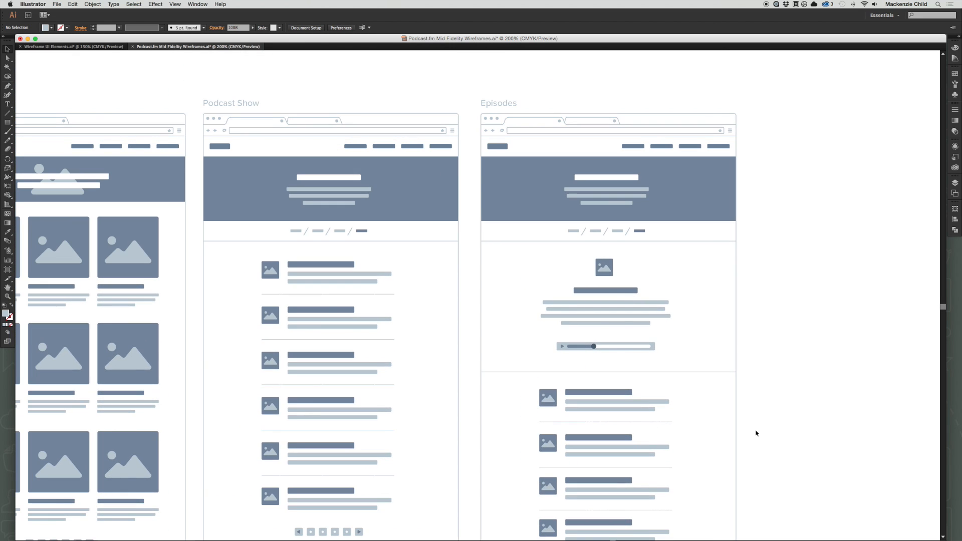